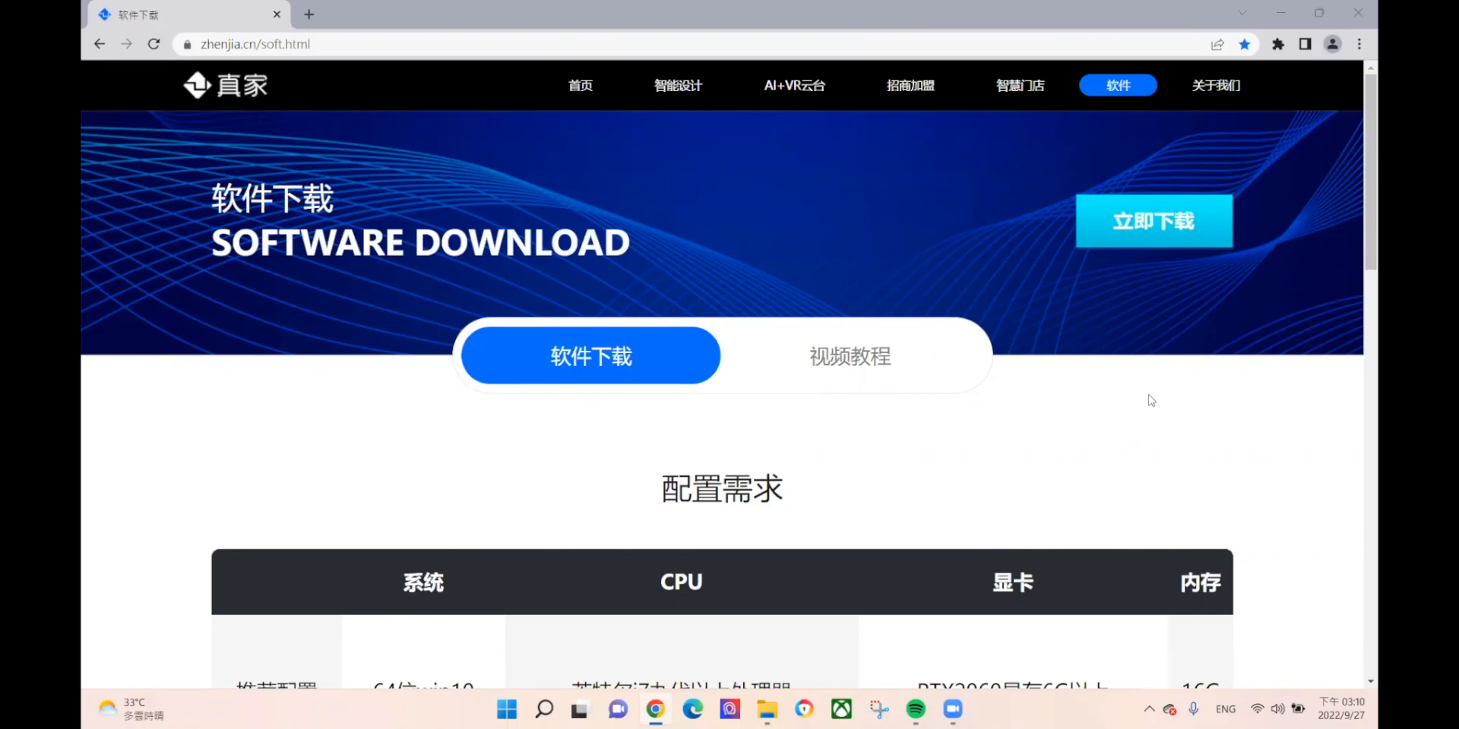
# Step: Check the Real Home client download options under 立即下载 on the zhenjia.cn page
pyautogui.scroll(-2, 1151, 410)
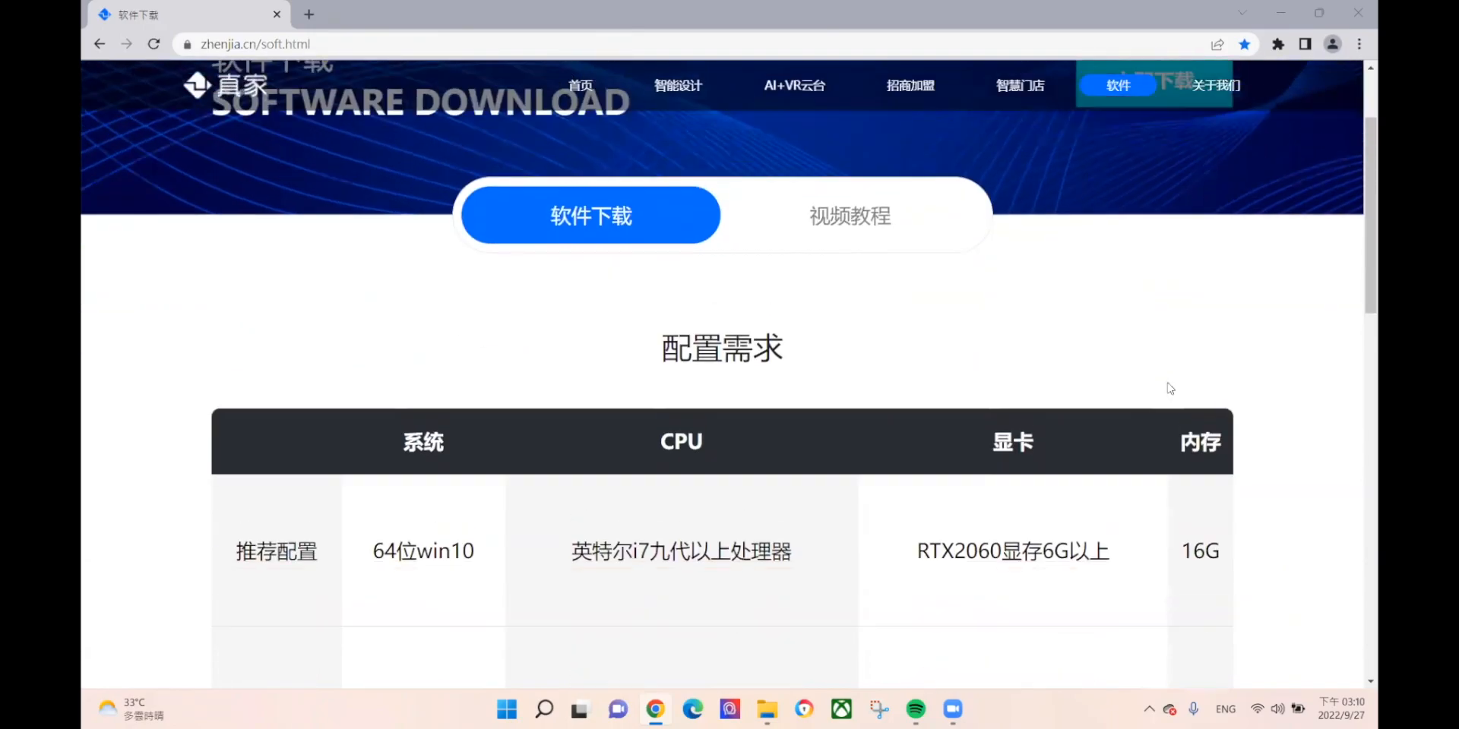
pyautogui.scroll(2, 1170, 380)
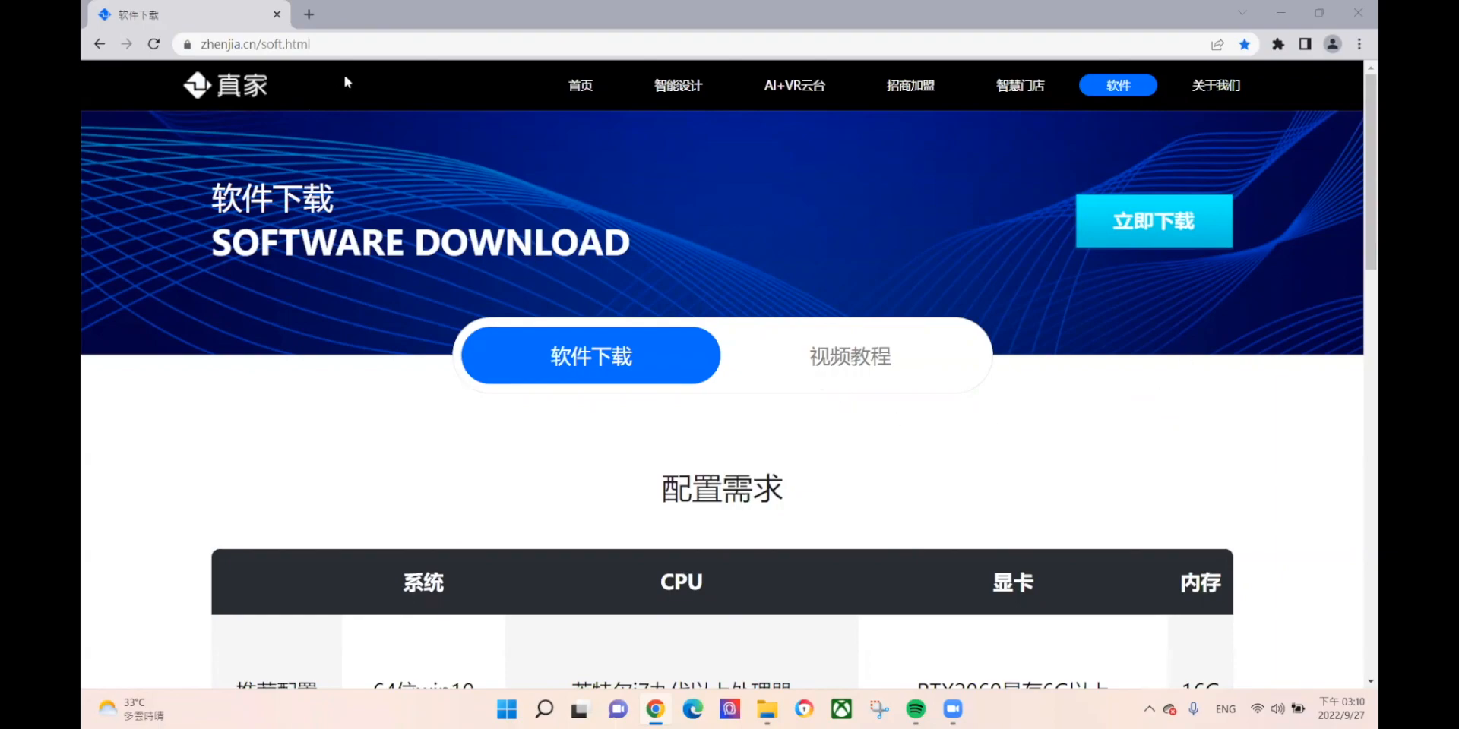
pyautogui.click(229, 46)
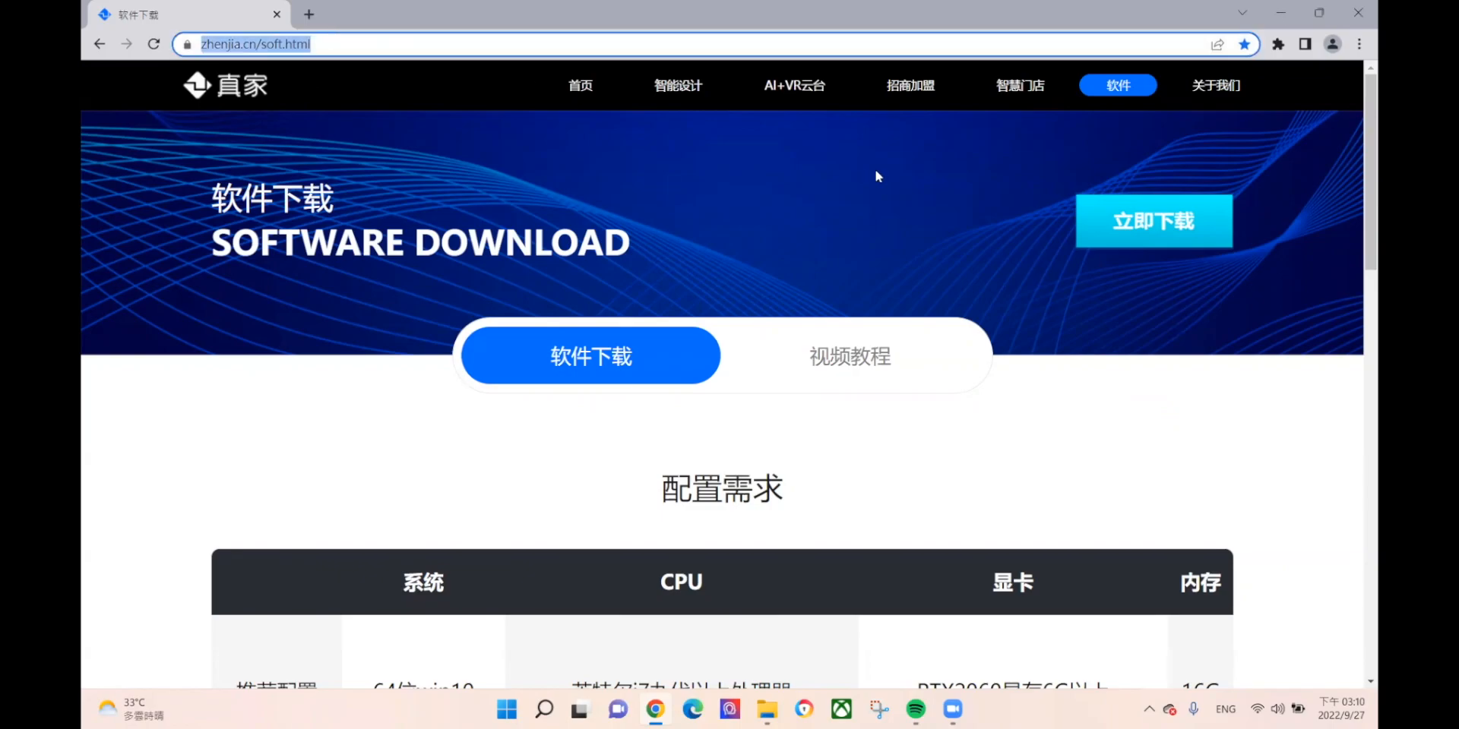
pyautogui.moveTo(1181, 230)
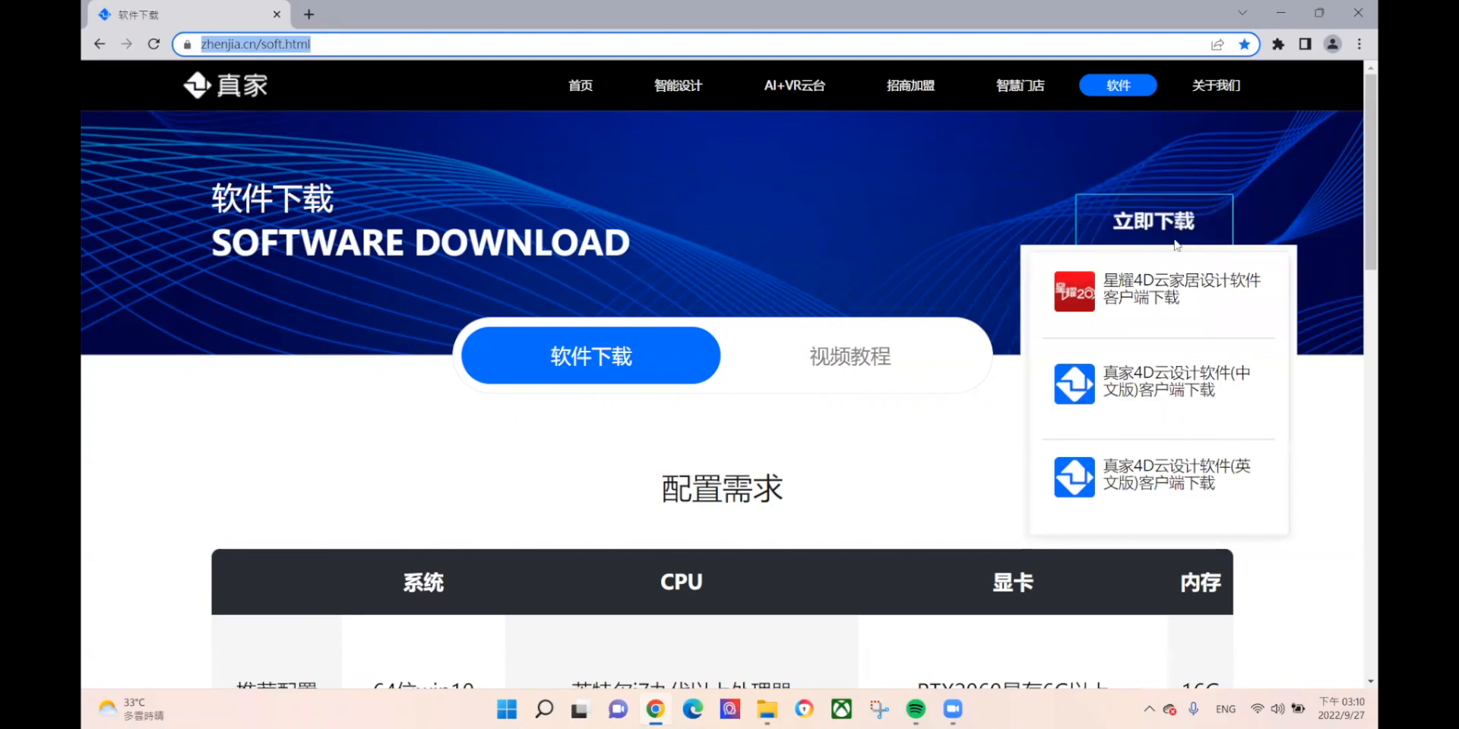
pyautogui.moveTo(1120, 218)
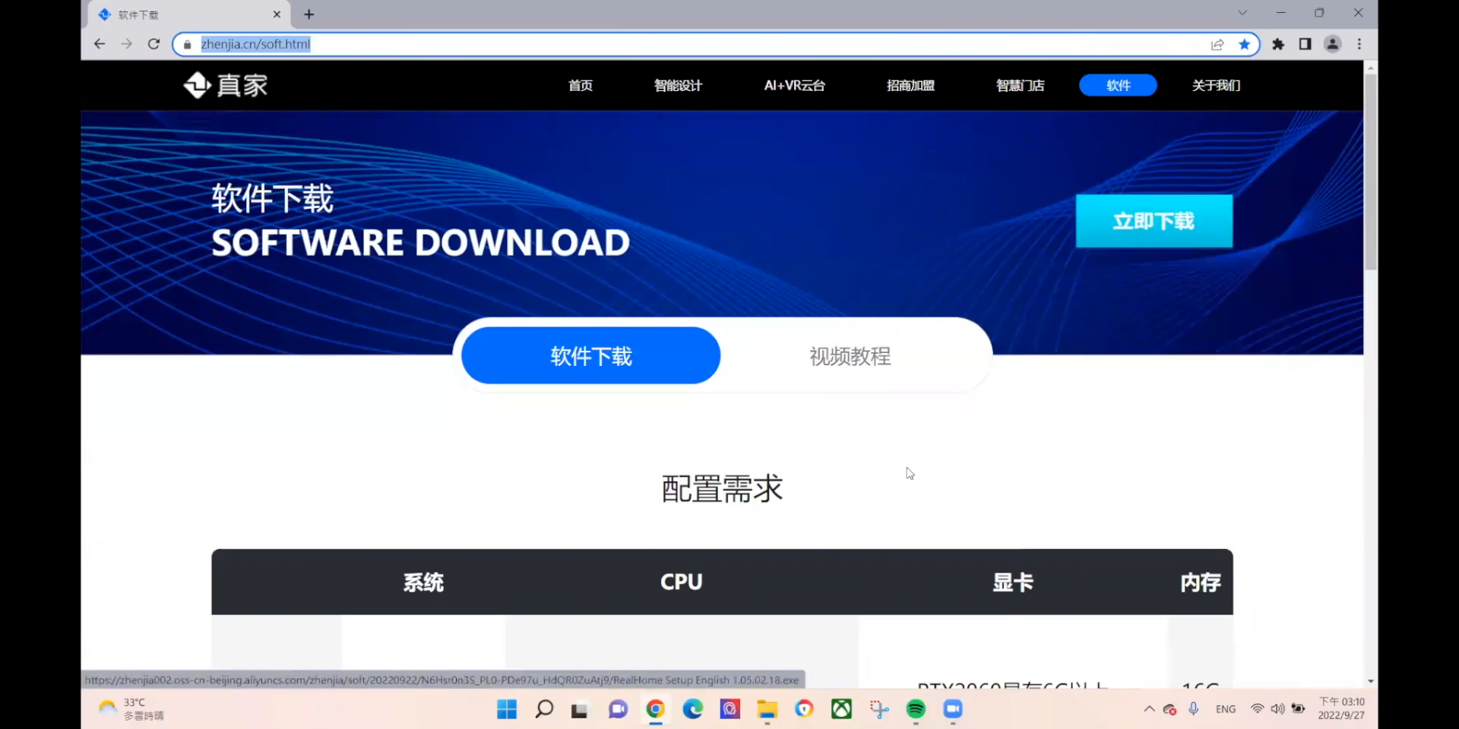
# Step: Review the 配置需求 system requirements table, then minimize Chrome to the desktop
pyautogui.scroll(-2, 904, 475)
pyautogui.scroll(-2, 908, 331)
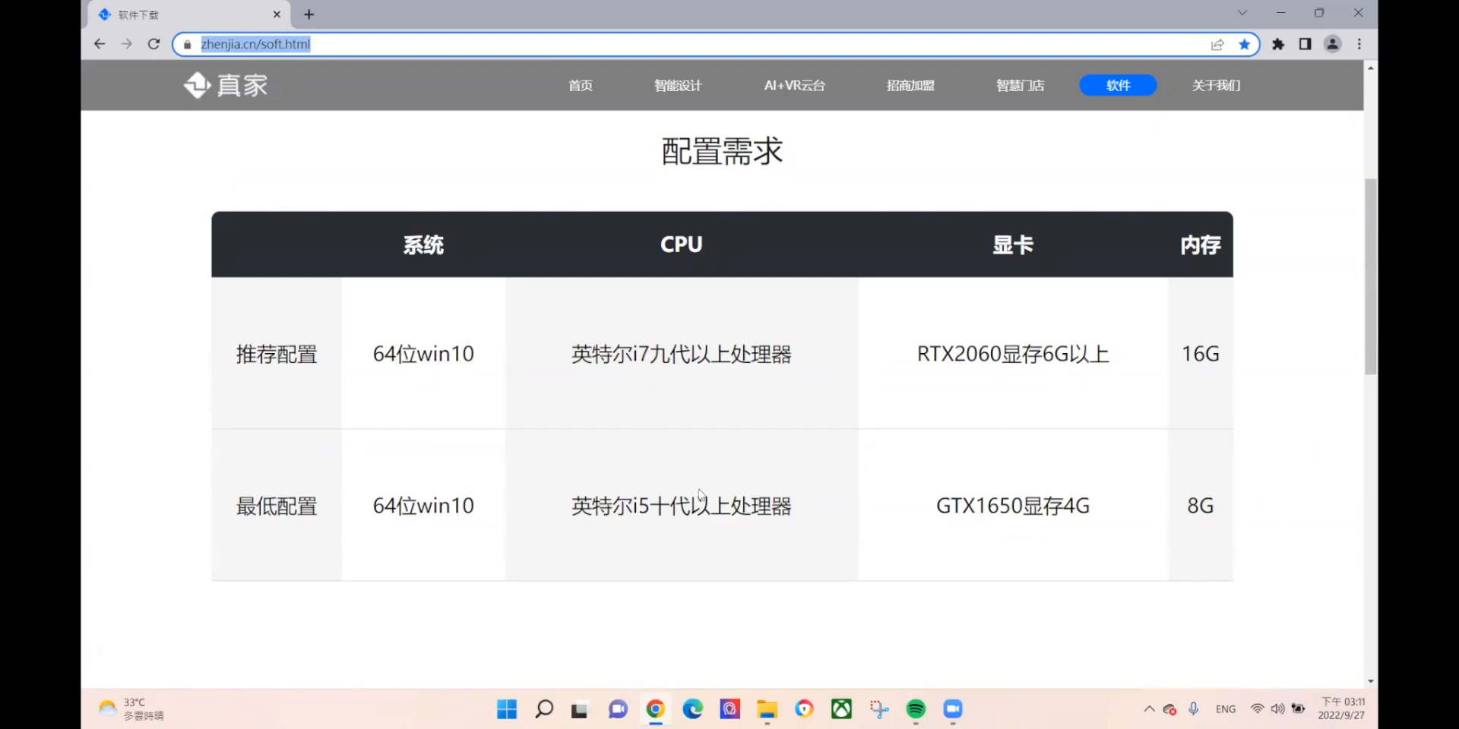
pyautogui.scroll(3, 976, 426)
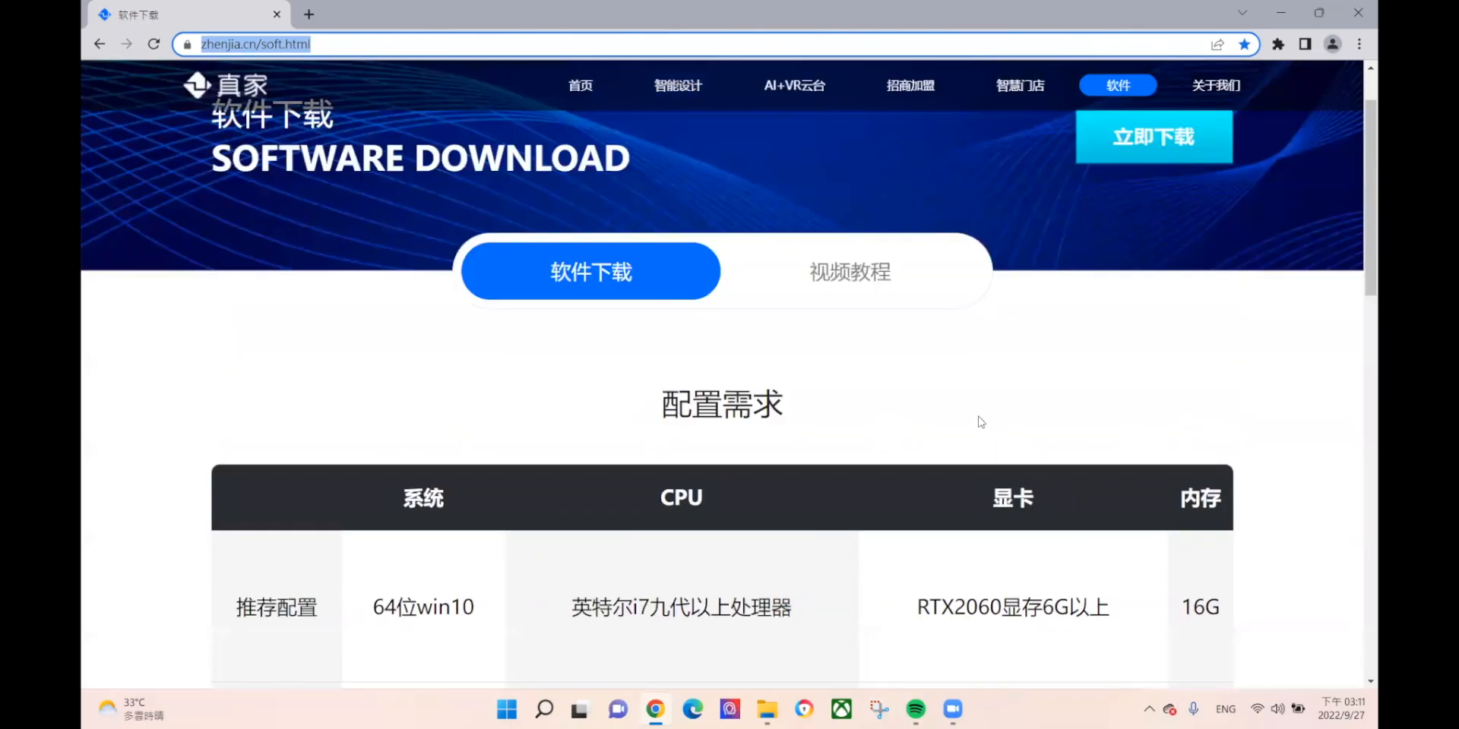
pyautogui.click(1279, 11)
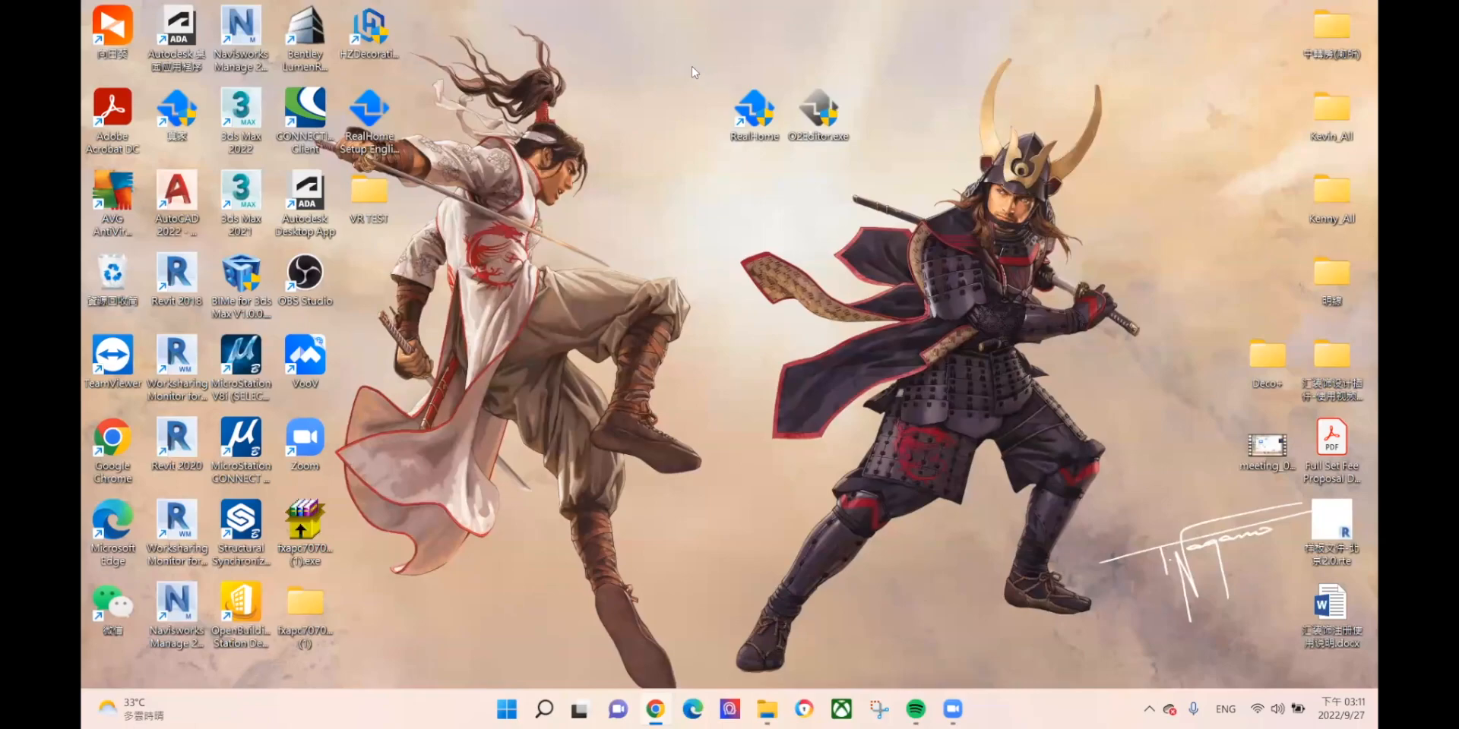
# Step: Shift the RealHome shortcut further left, away from O2Editor.exe
pyautogui.moveTo(724, 43); pyautogui.dragTo(875, 152)
pyautogui.moveTo(763, 120)
pyautogui.mouseDown()
pyautogui.moveTo(706, 120)
pyautogui.moveTo(761, 121)
pyautogui.mouseUp()
pyautogui.click(758, 227)
pyautogui.moveTo(684, 80); pyautogui.dragTo(942, 153)
pyautogui.moveTo(757, 122); pyautogui.dragTo(679, 125)
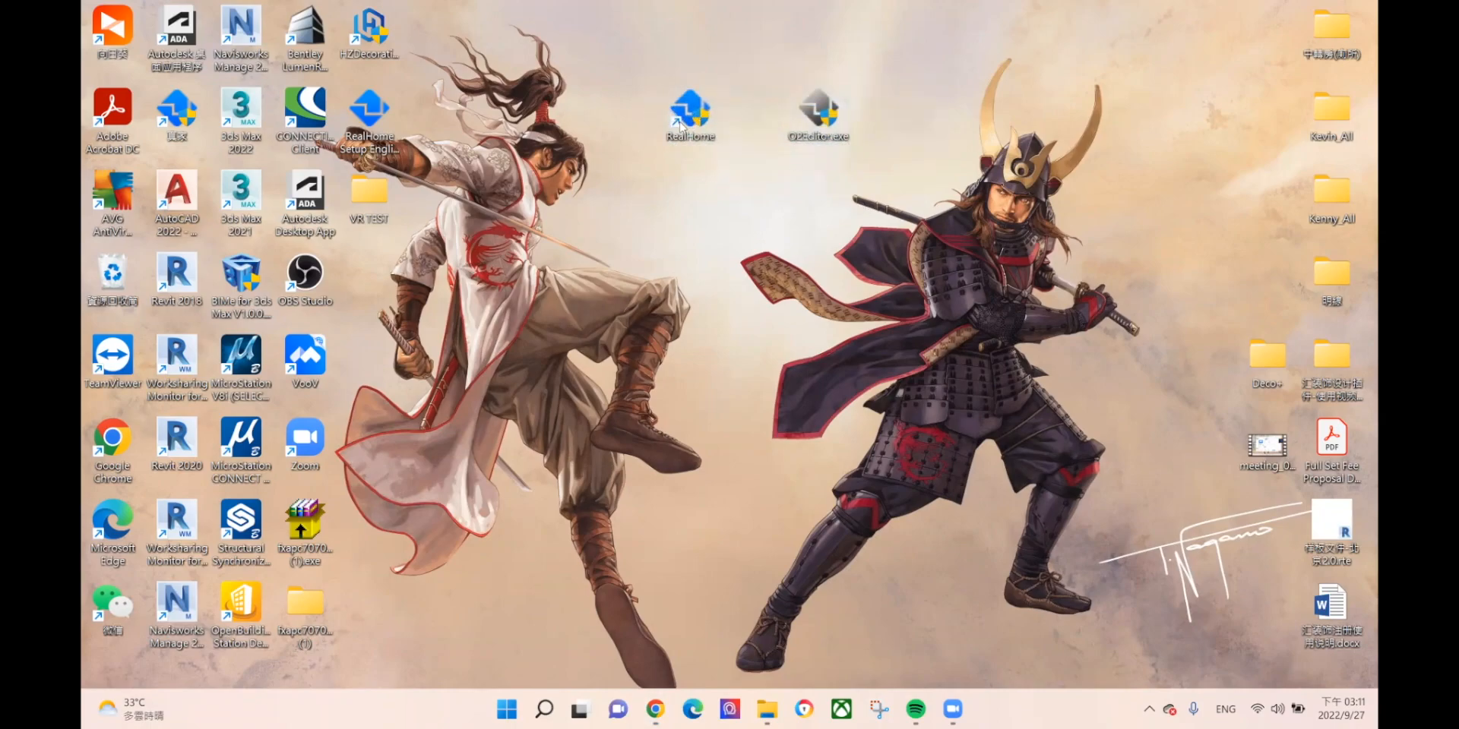
pyautogui.moveTo(796, 102); pyautogui.dragTo(807, 111)
# Step: Move the O2Editor.exe shortcut to the right and launch RealHome
pyautogui.moveTo(796, 111); pyautogui.dragTo(887, 192)
pyautogui.moveTo(779, 70); pyautogui.dragTo(880, 157)
pyautogui.moveTo(819, 108); pyautogui.dragTo(882, 110)
pyautogui.moveTo(624, 55); pyautogui.dragTo(762, 164)
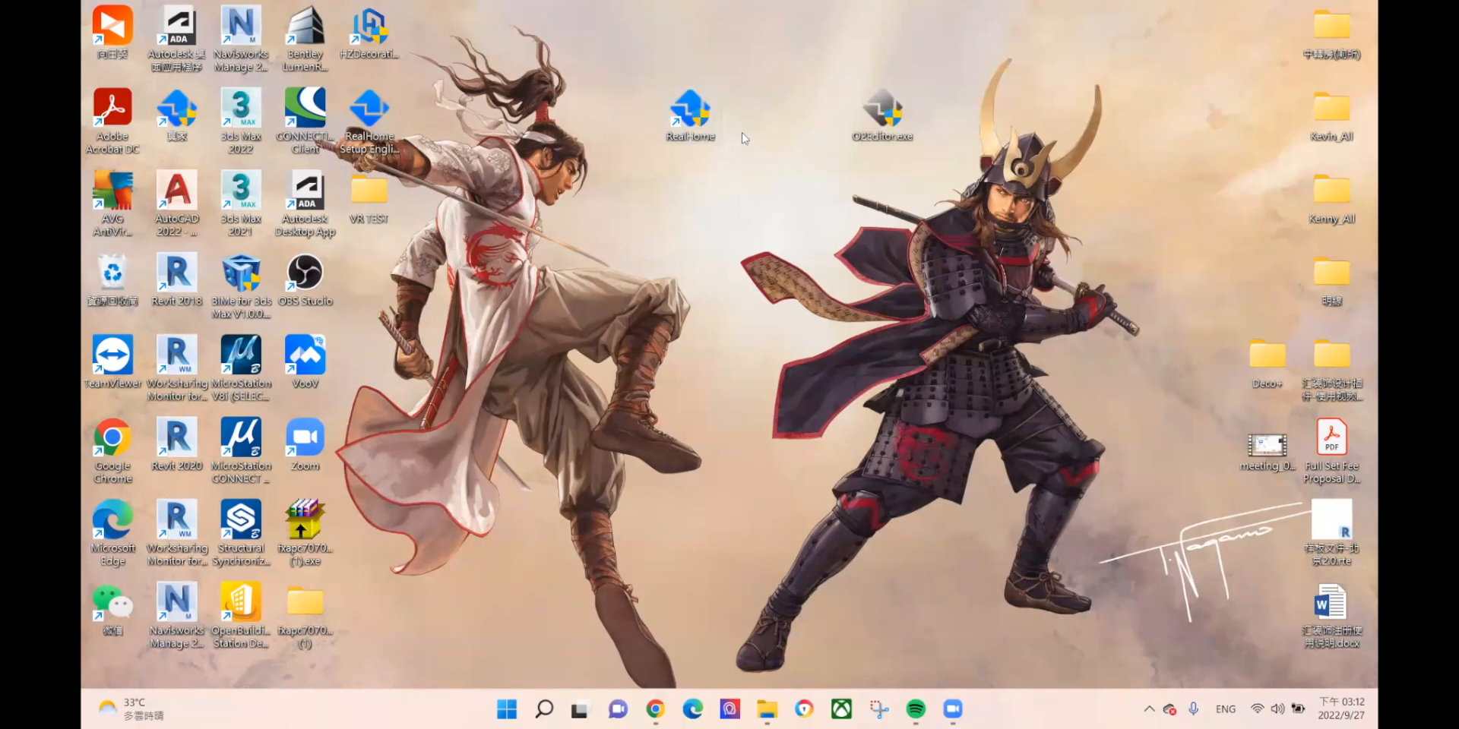
pyautogui.doubleClick(702, 120)
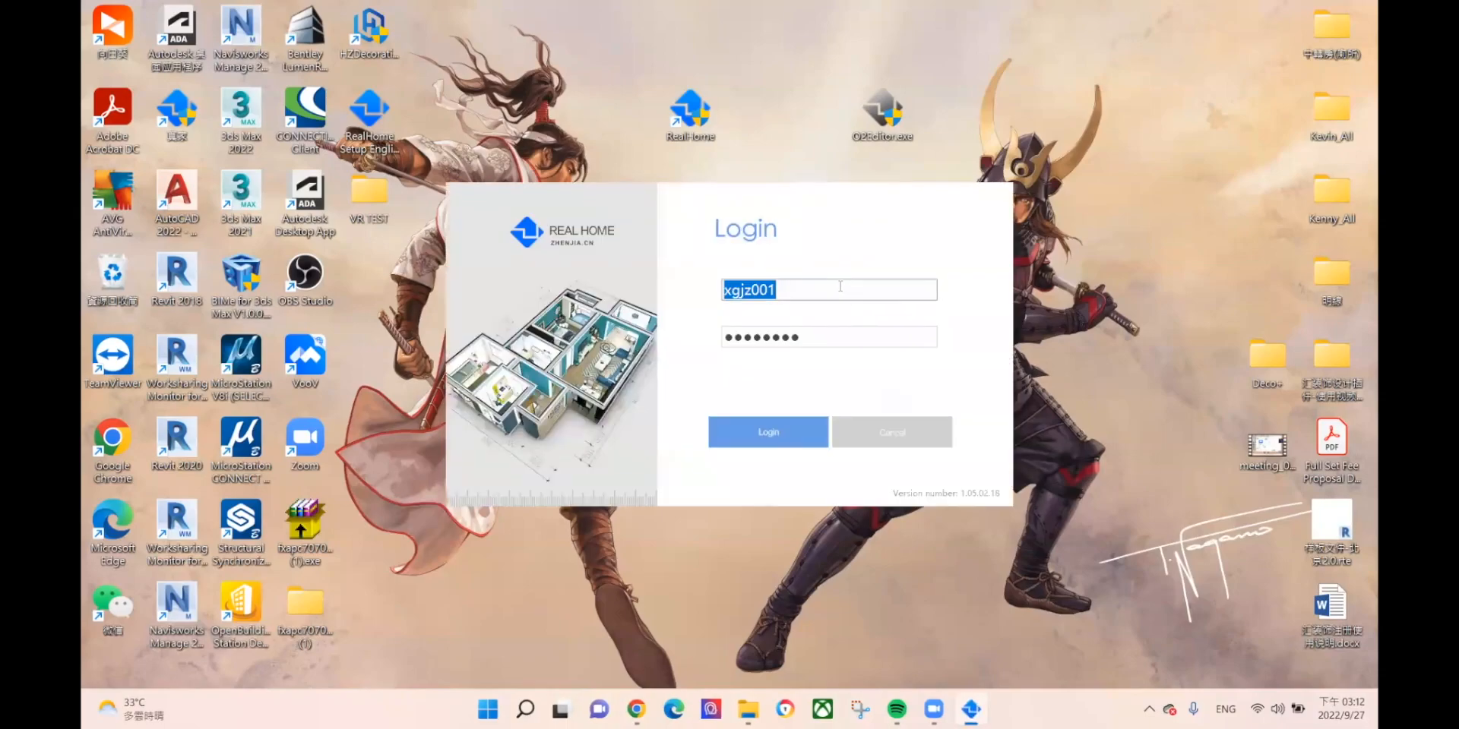
# Step: Log in to Real Home with the pre-filled saved credentials
pyautogui.click(801, 431)
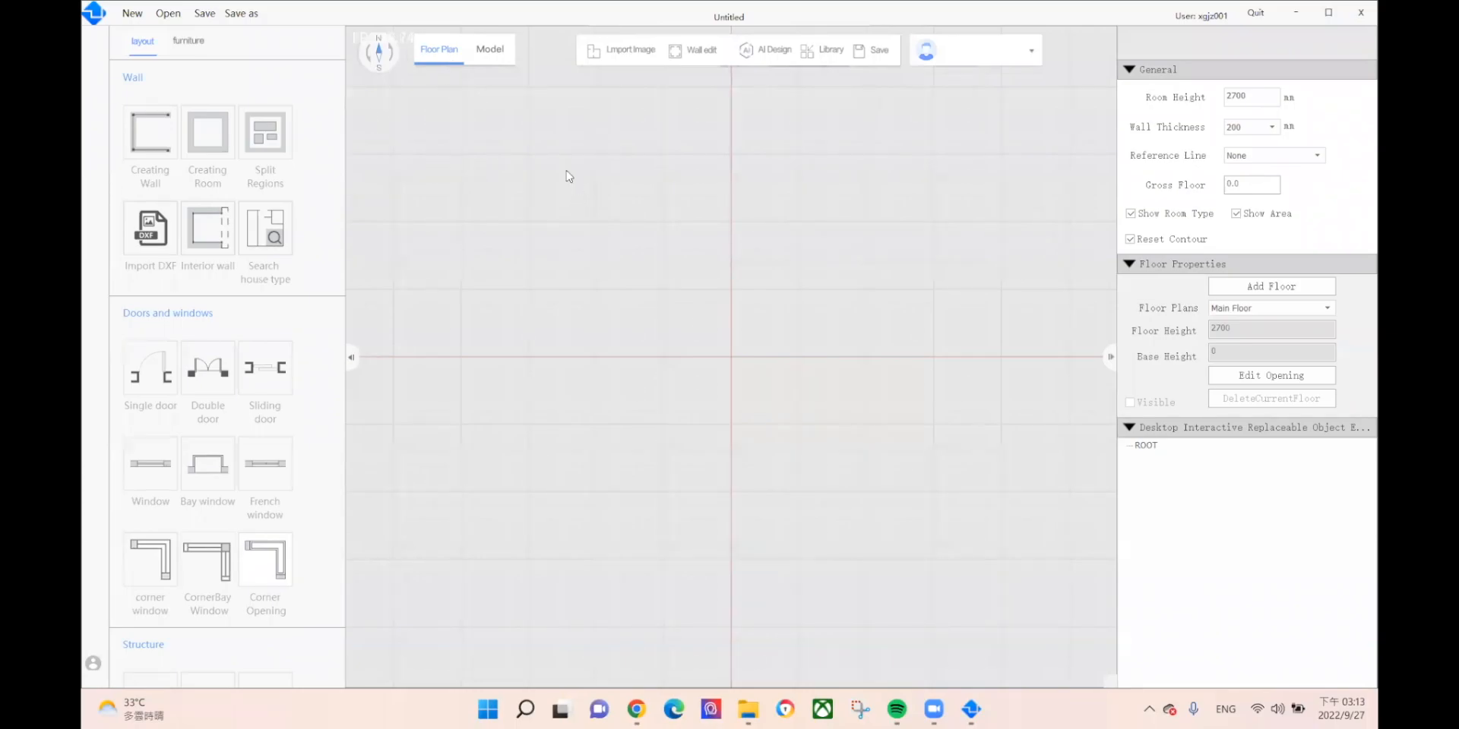
pyautogui.click(490, 50)
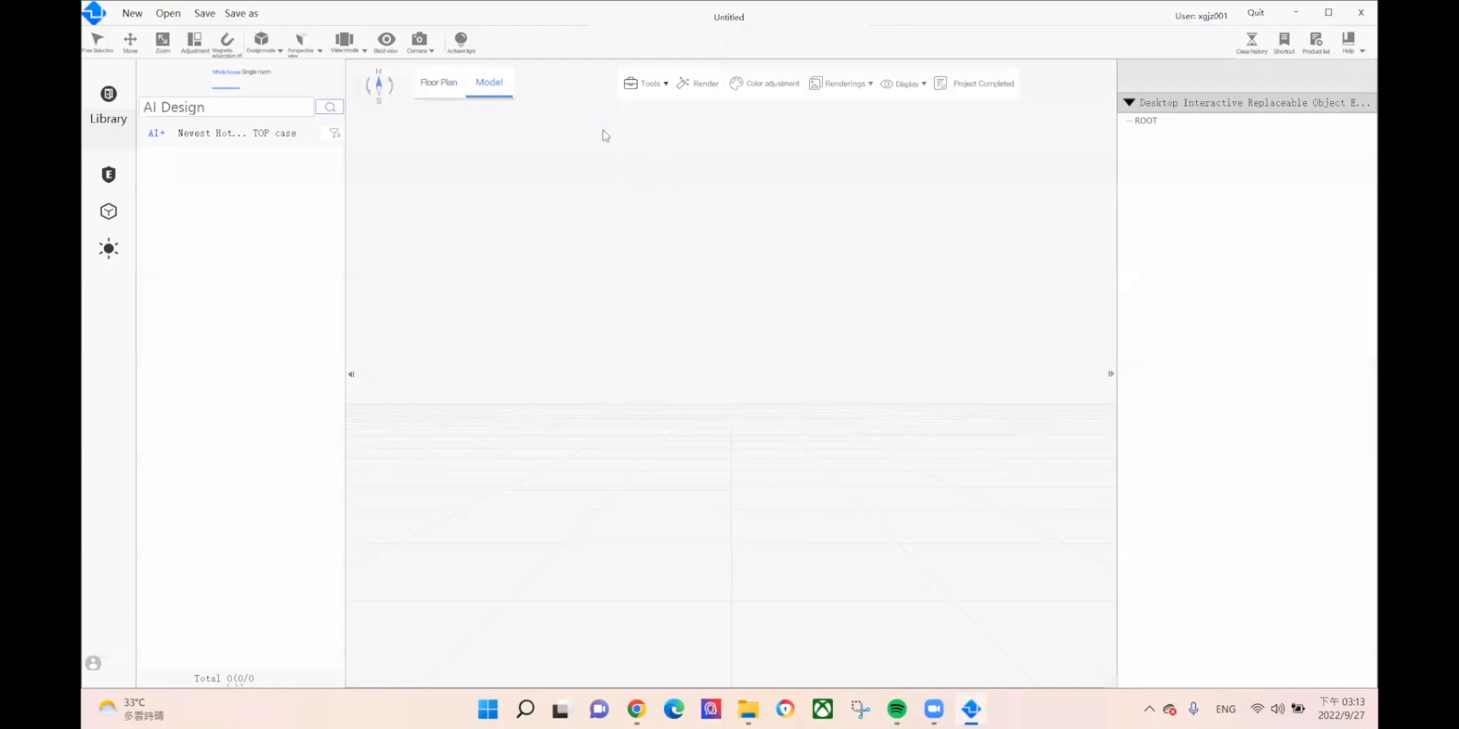
pyautogui.click(428, 88)
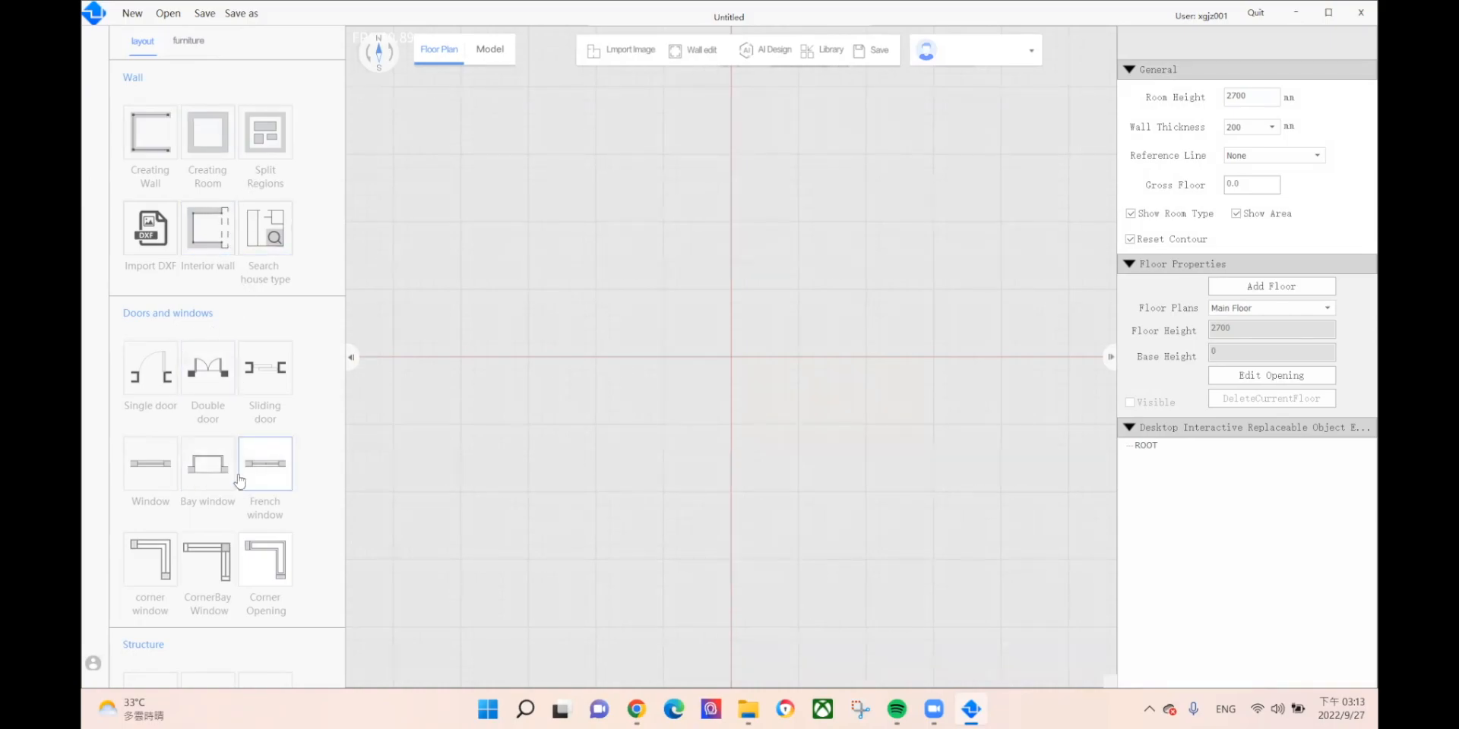
pyautogui.scroll(-3, 233, 490)
pyautogui.scroll(-4, 234, 490)
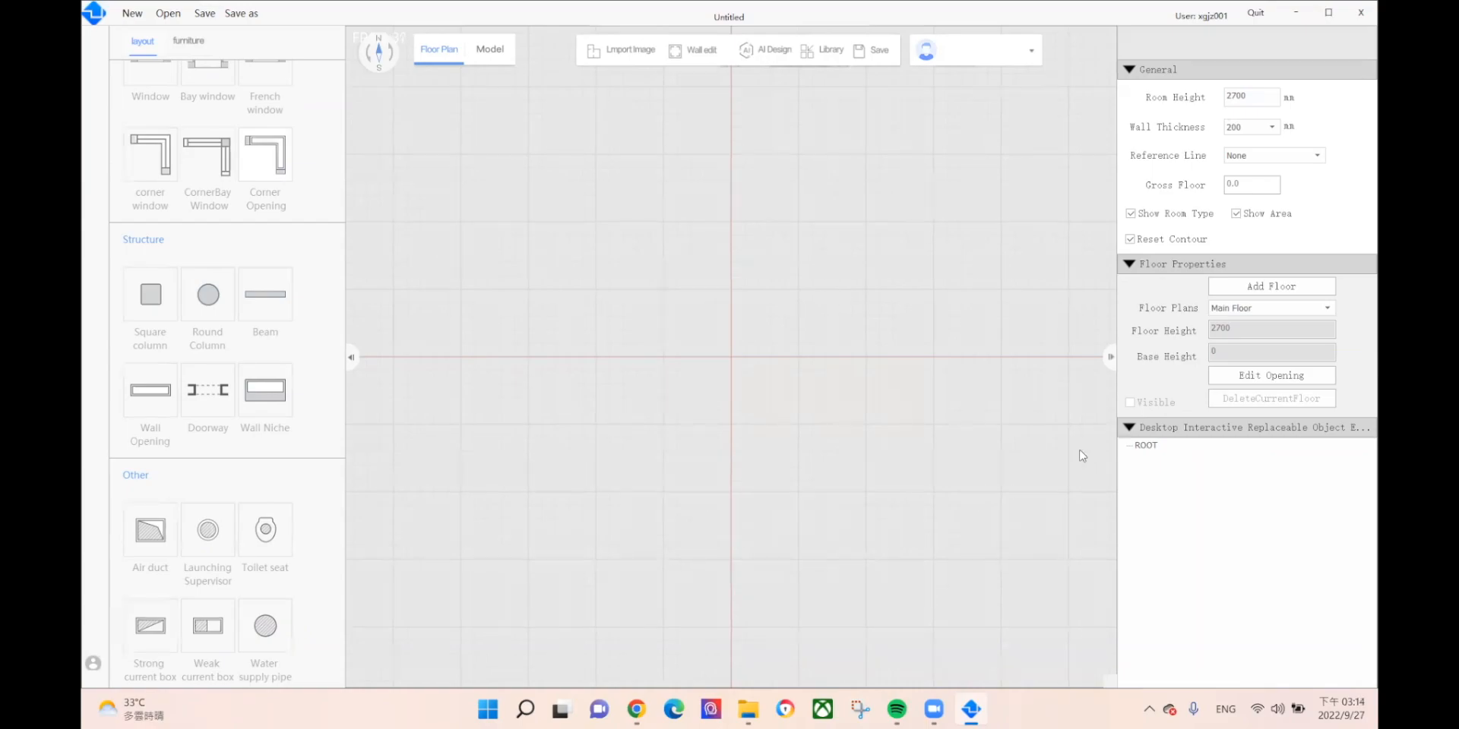
# Step: Show the empty untitled project in the 3D Model view
pyautogui.click(494, 57)
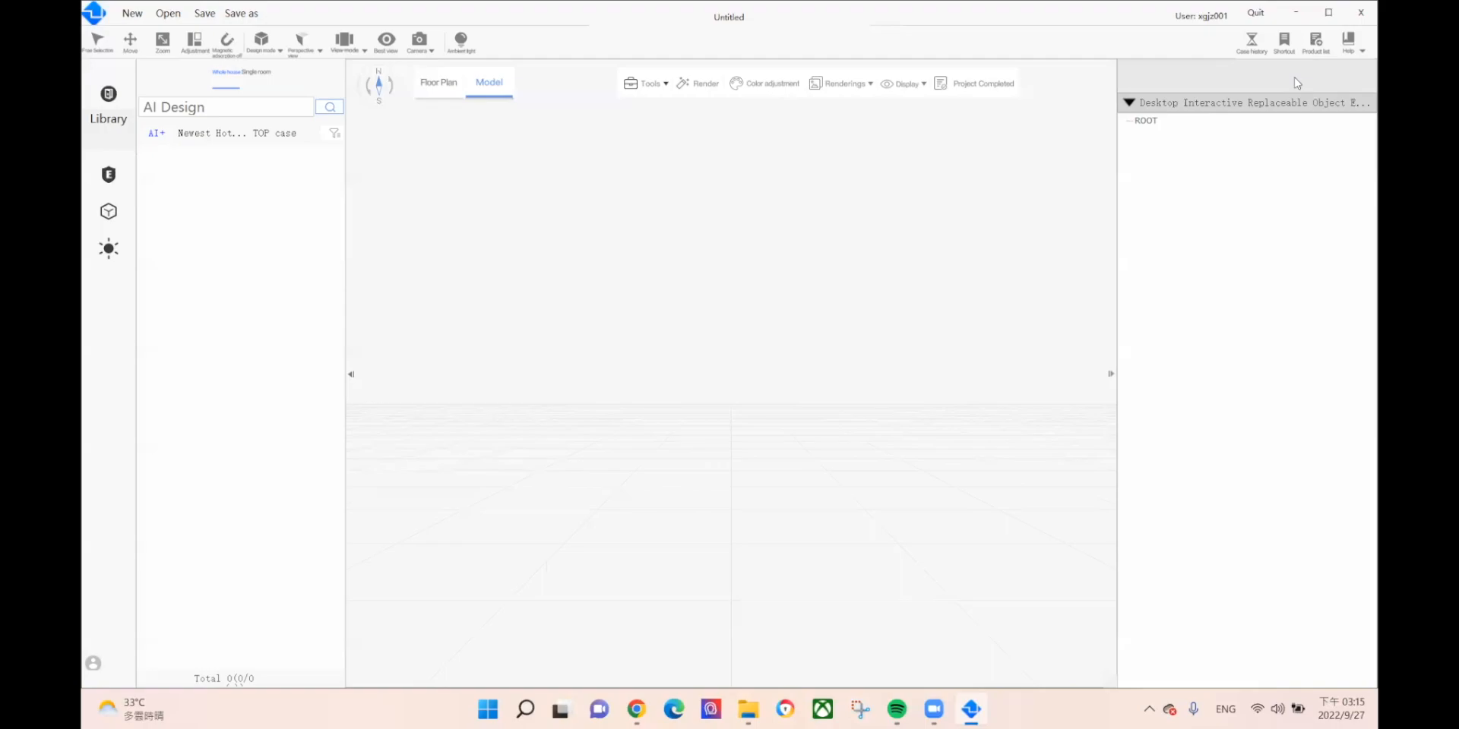
# Step: Import the sample floor-plan jpg from the VR TEST folder into the Floor Plan view
pyautogui.click(438, 87)
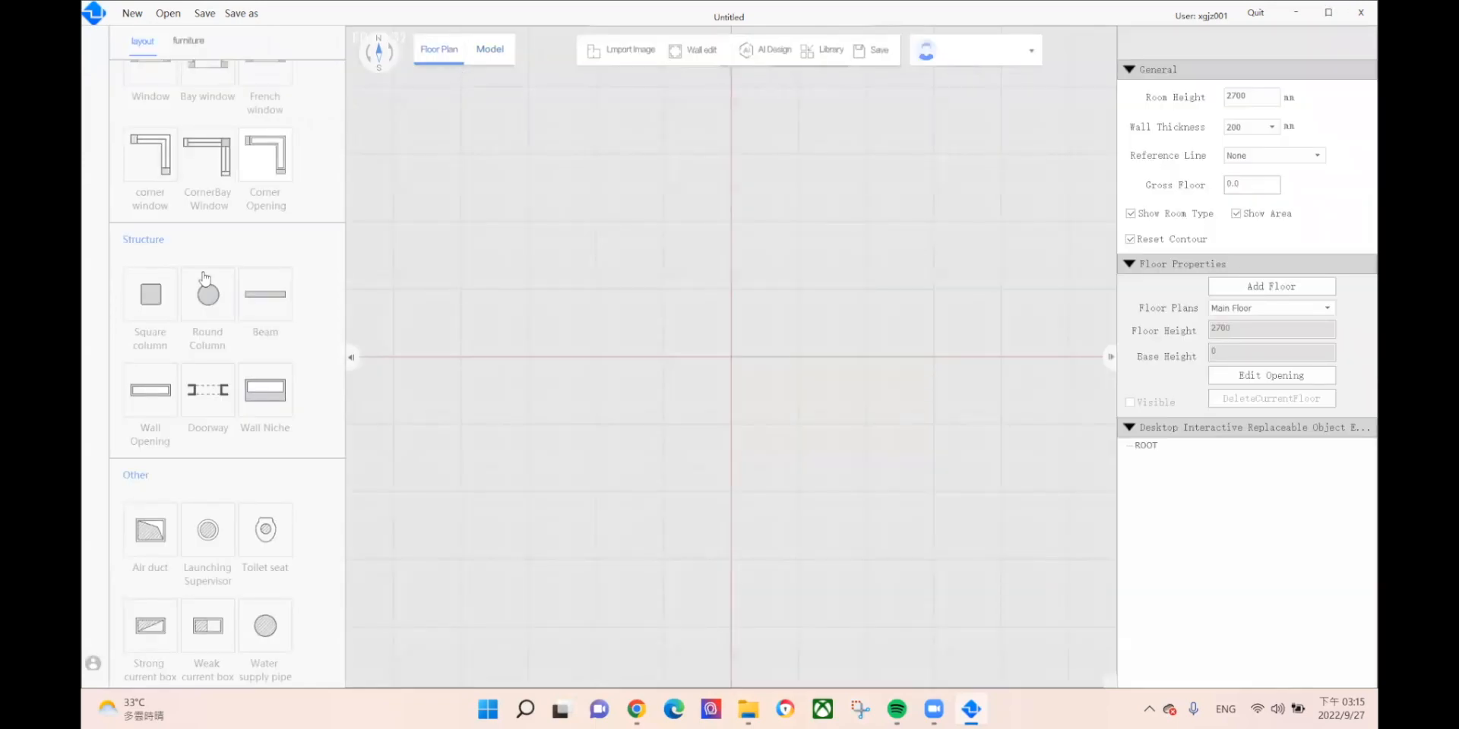
pyautogui.click(600, 77)
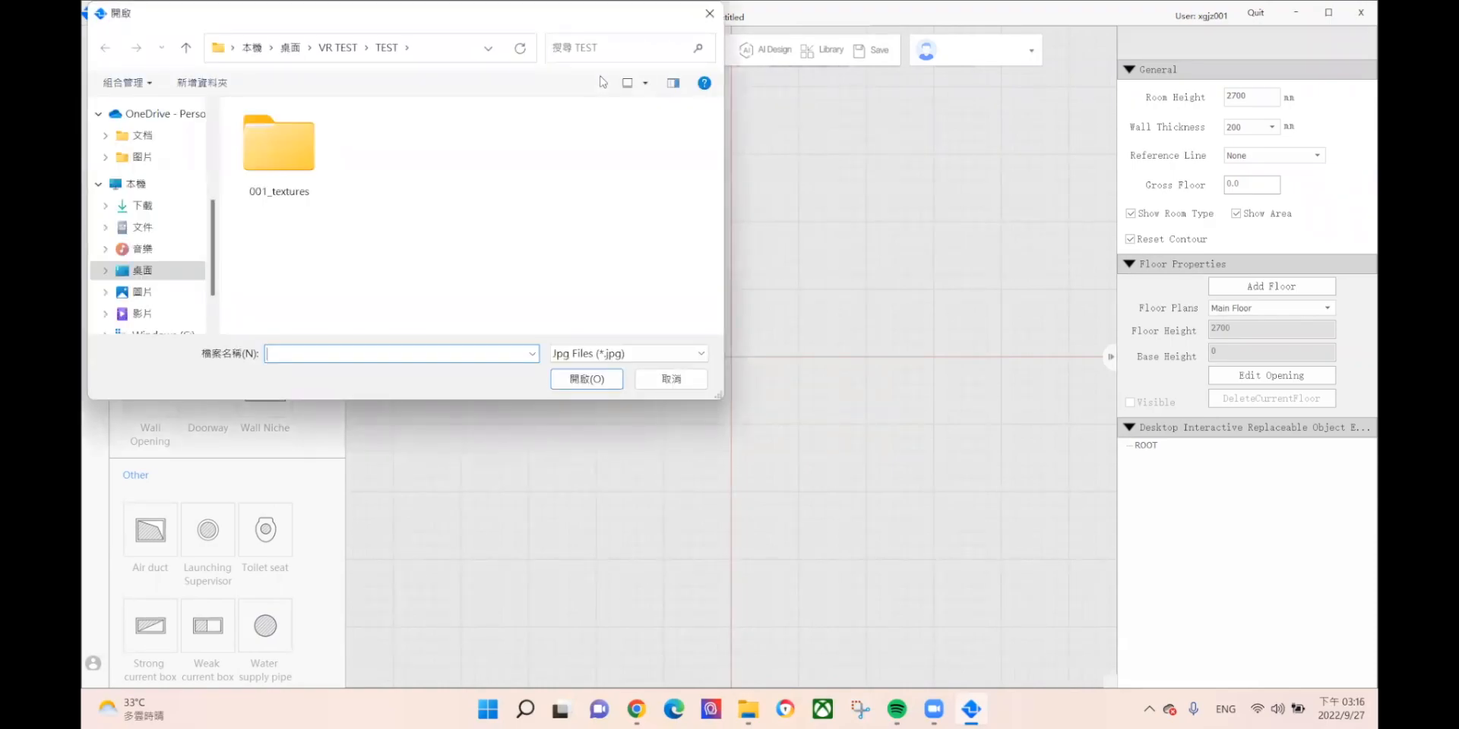
pyautogui.click(337, 47)
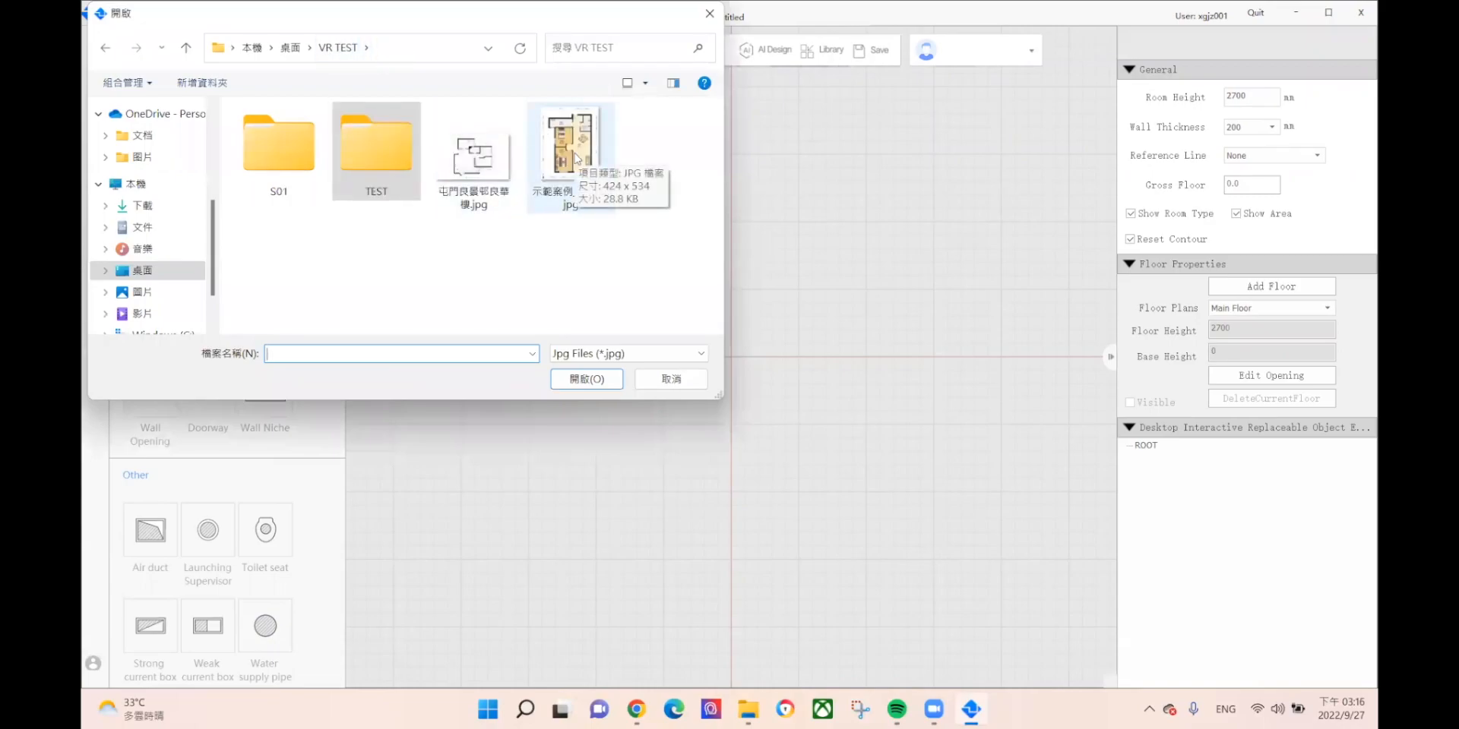
pyautogui.doubleClick(575, 158)
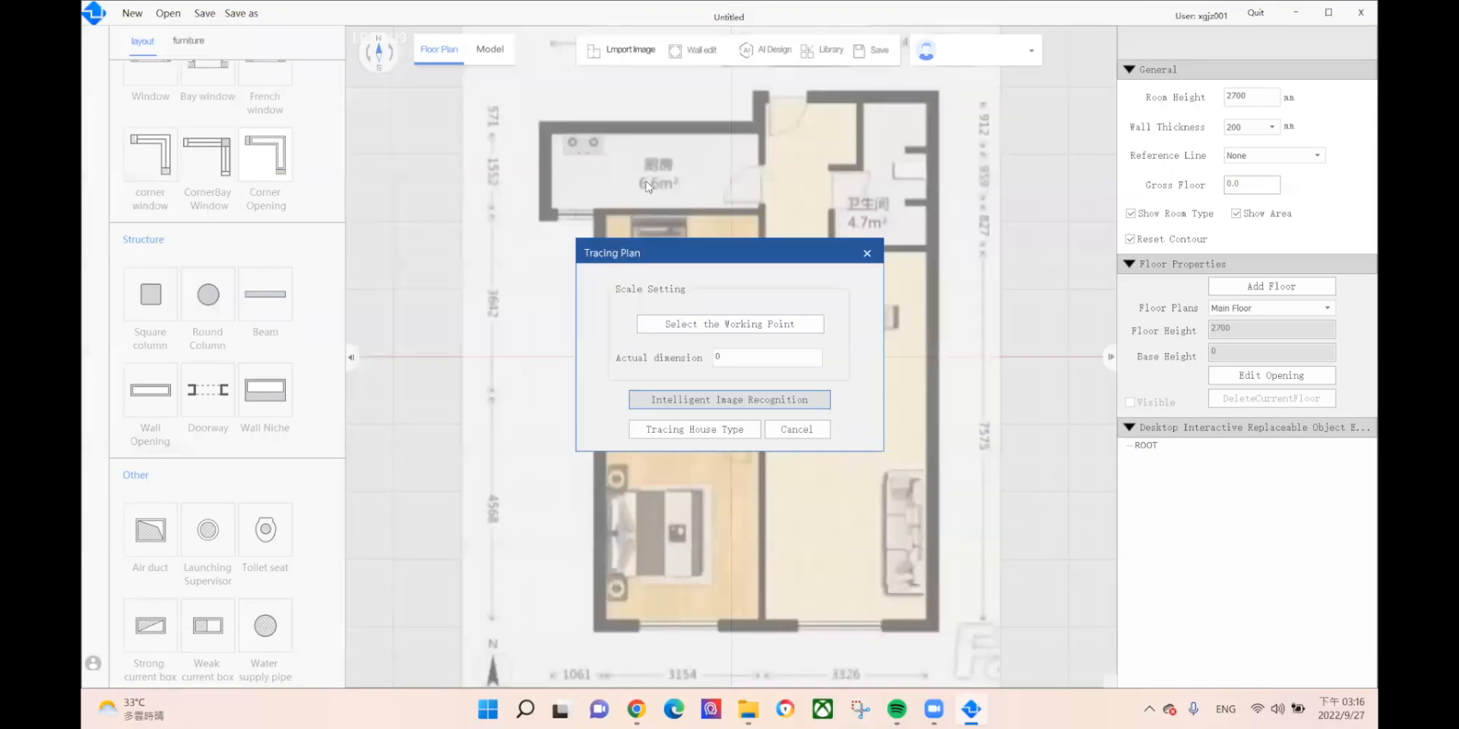
# Step: Set the tracing scale to 3642 between two wall points and auto-recognize walls and rooms
pyautogui.click(715, 322)
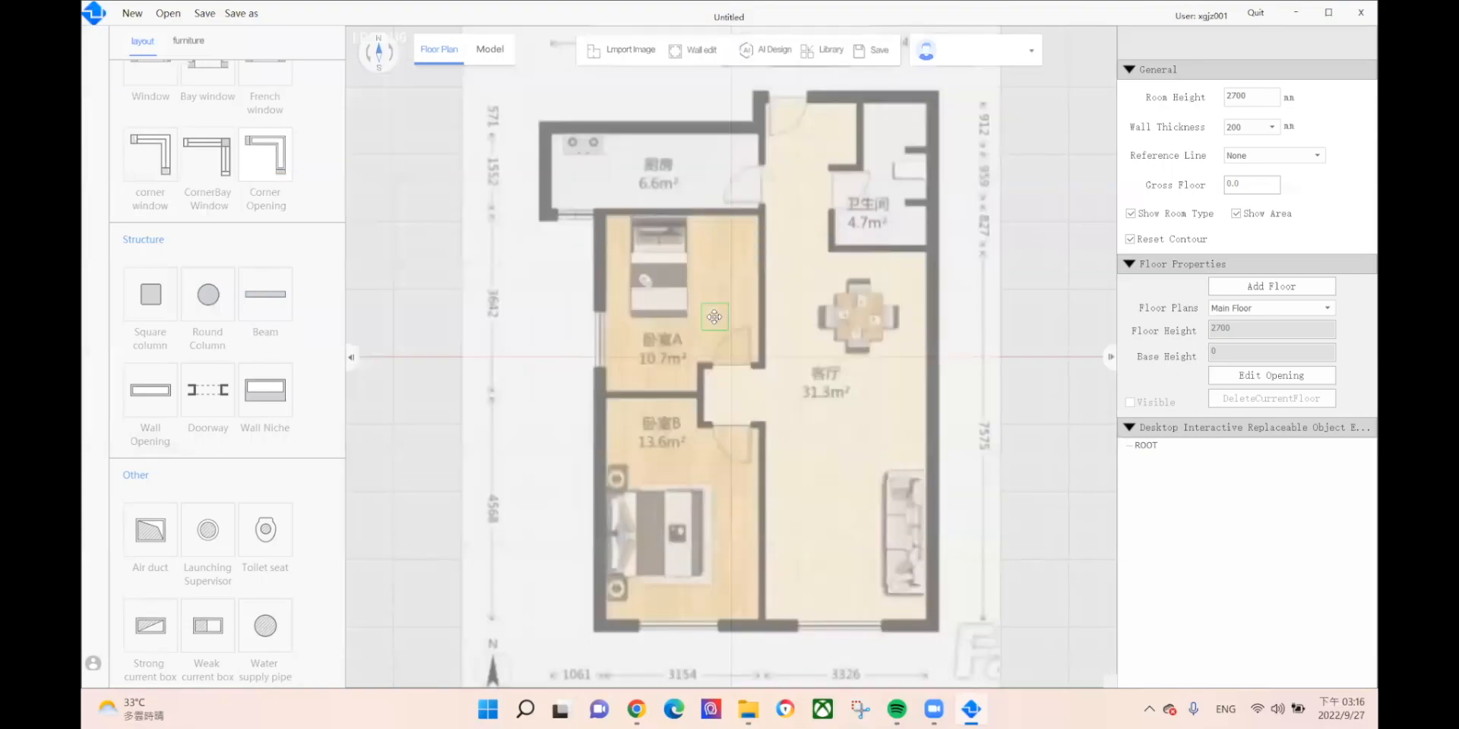
pyautogui.click(516, 220)
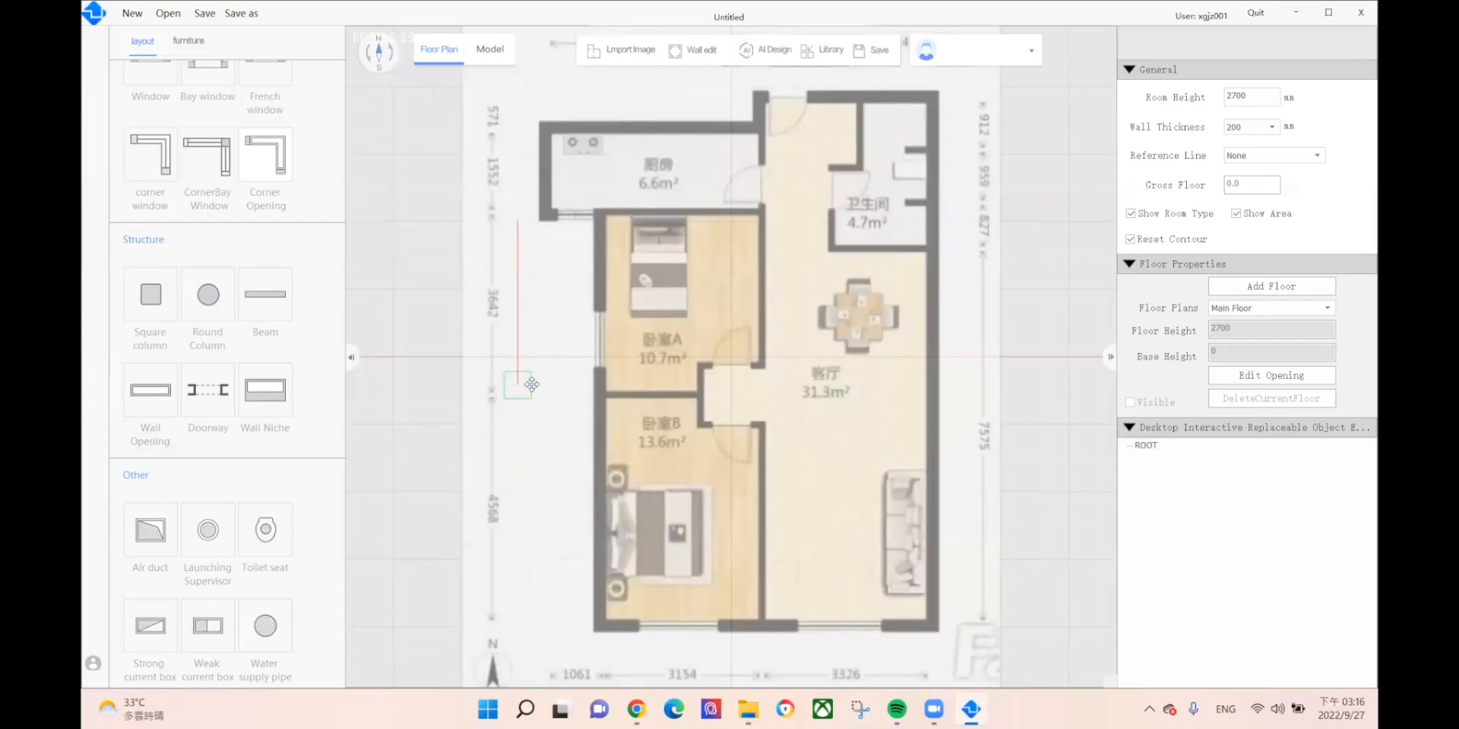
pyautogui.click(531, 392)
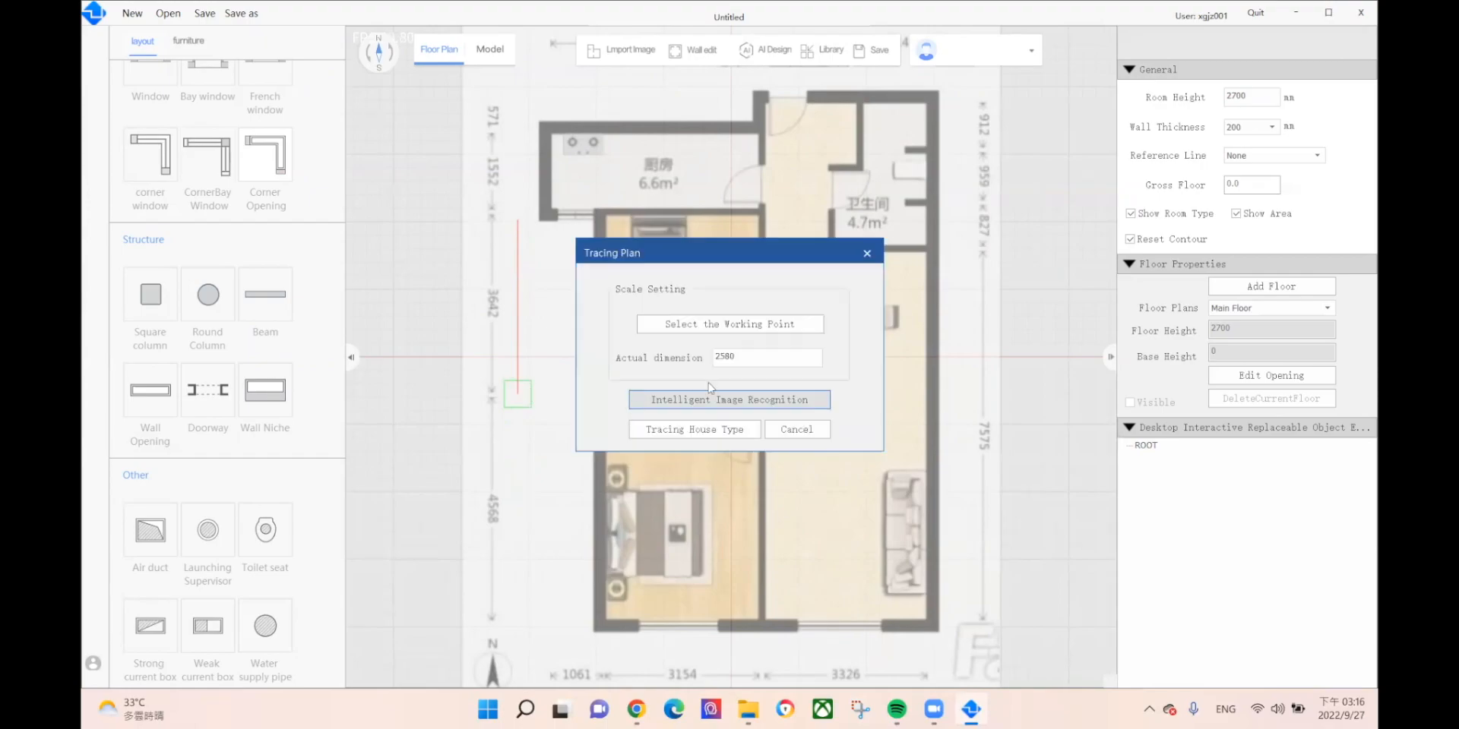
pyautogui.moveTo(750, 354); pyautogui.dragTo(611, 364)
pyautogui.write('3642')
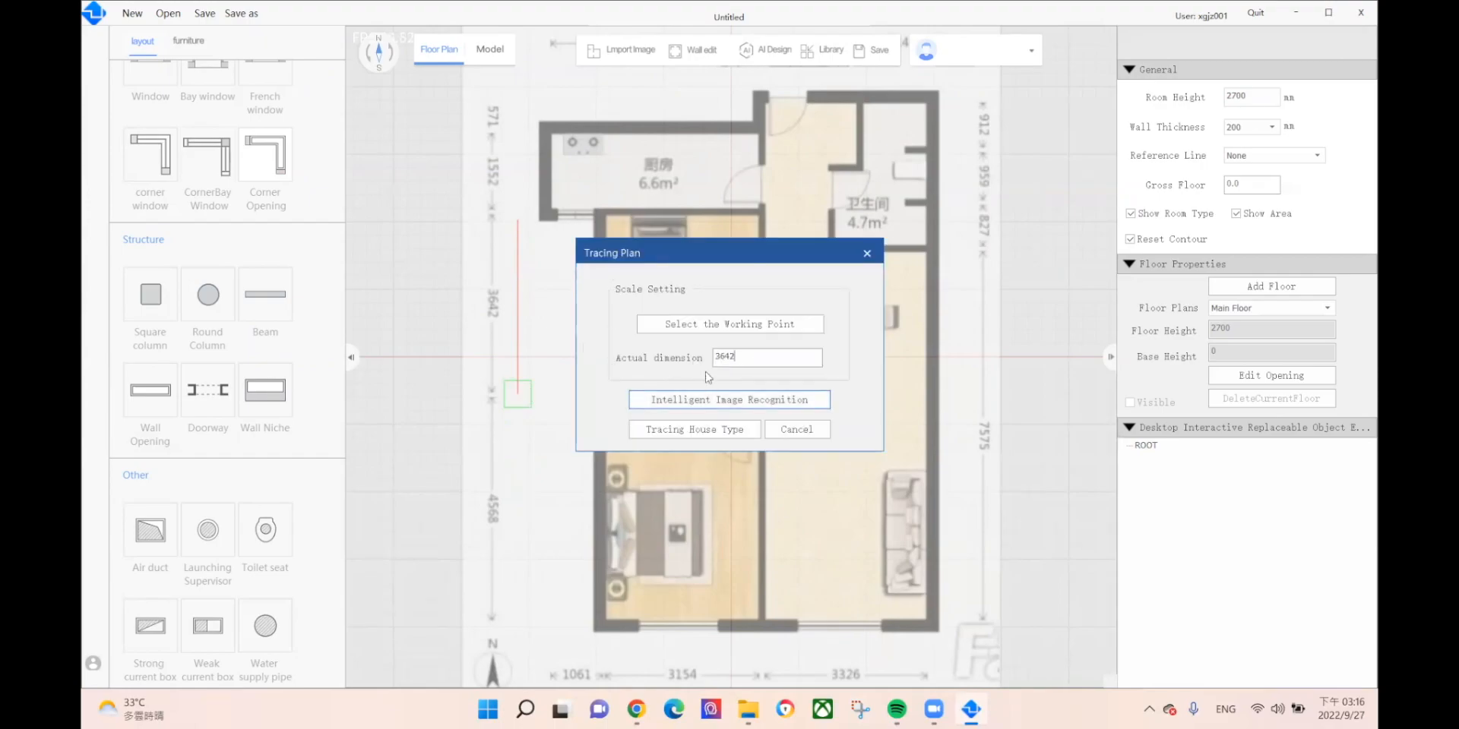
pyautogui.click(730, 405)
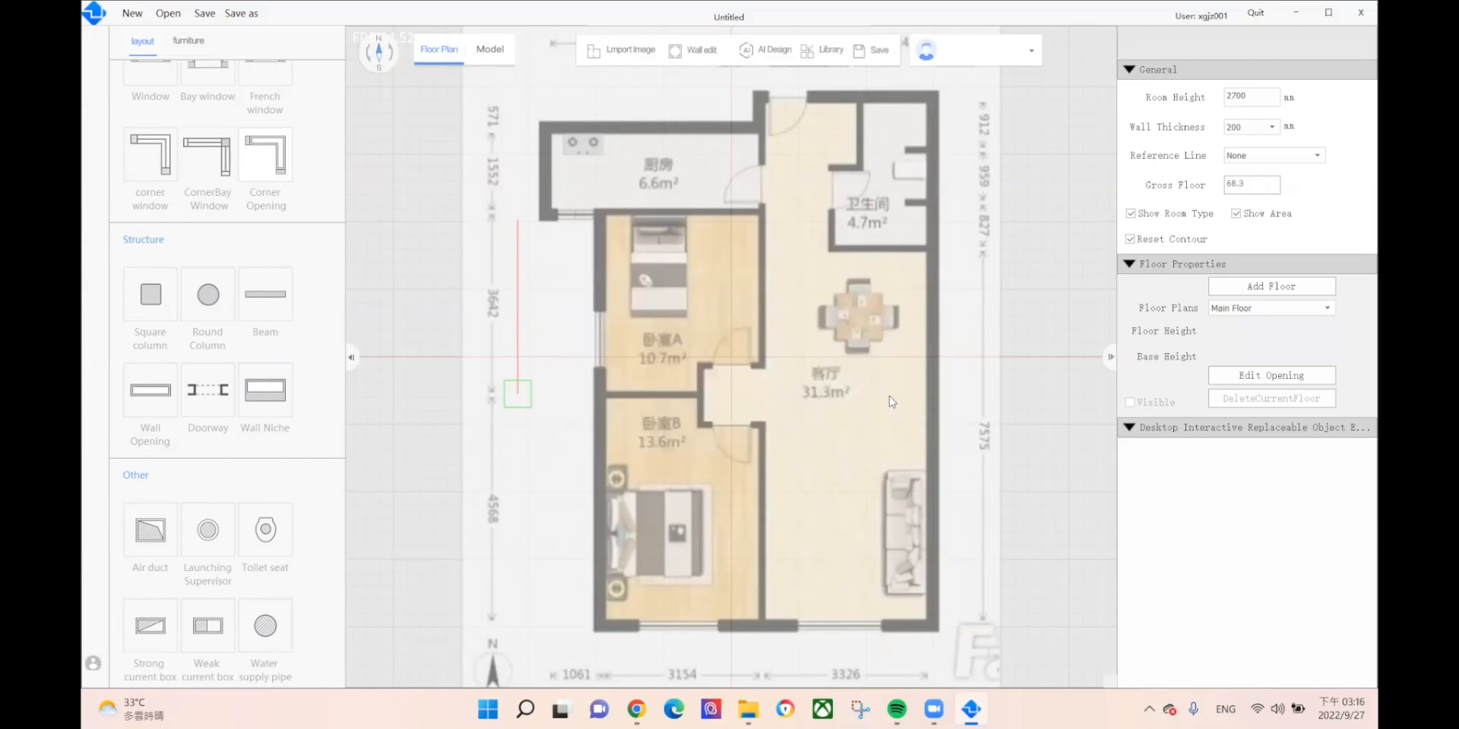
pyautogui.scroll(3, 889, 395)
pyautogui.scroll(-3, 853, 295)
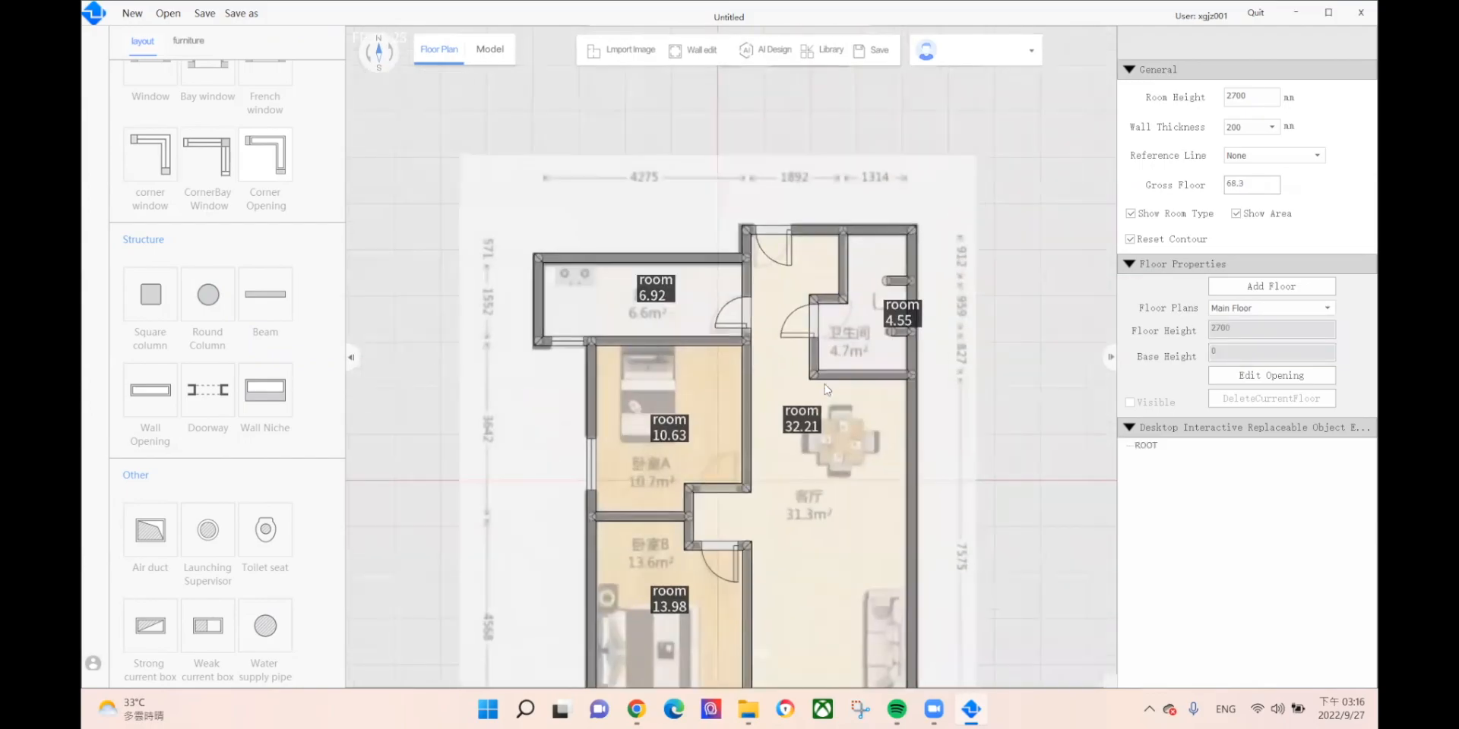
# Step: Move the top-wall door onto the bathroom's left wall and check the kitchen door
pyautogui.click(771, 236)
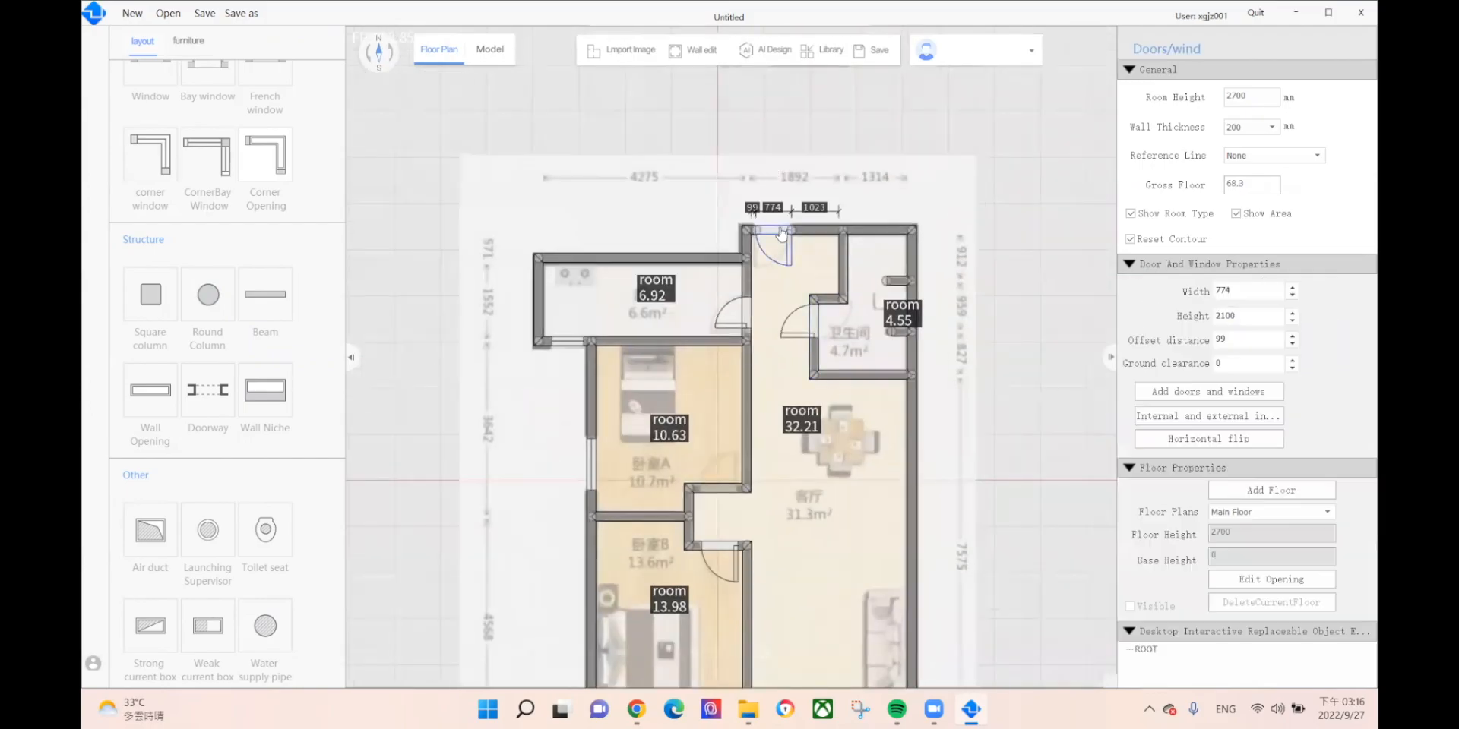
pyautogui.moveTo(845, 241); pyautogui.dragTo(831, 326)
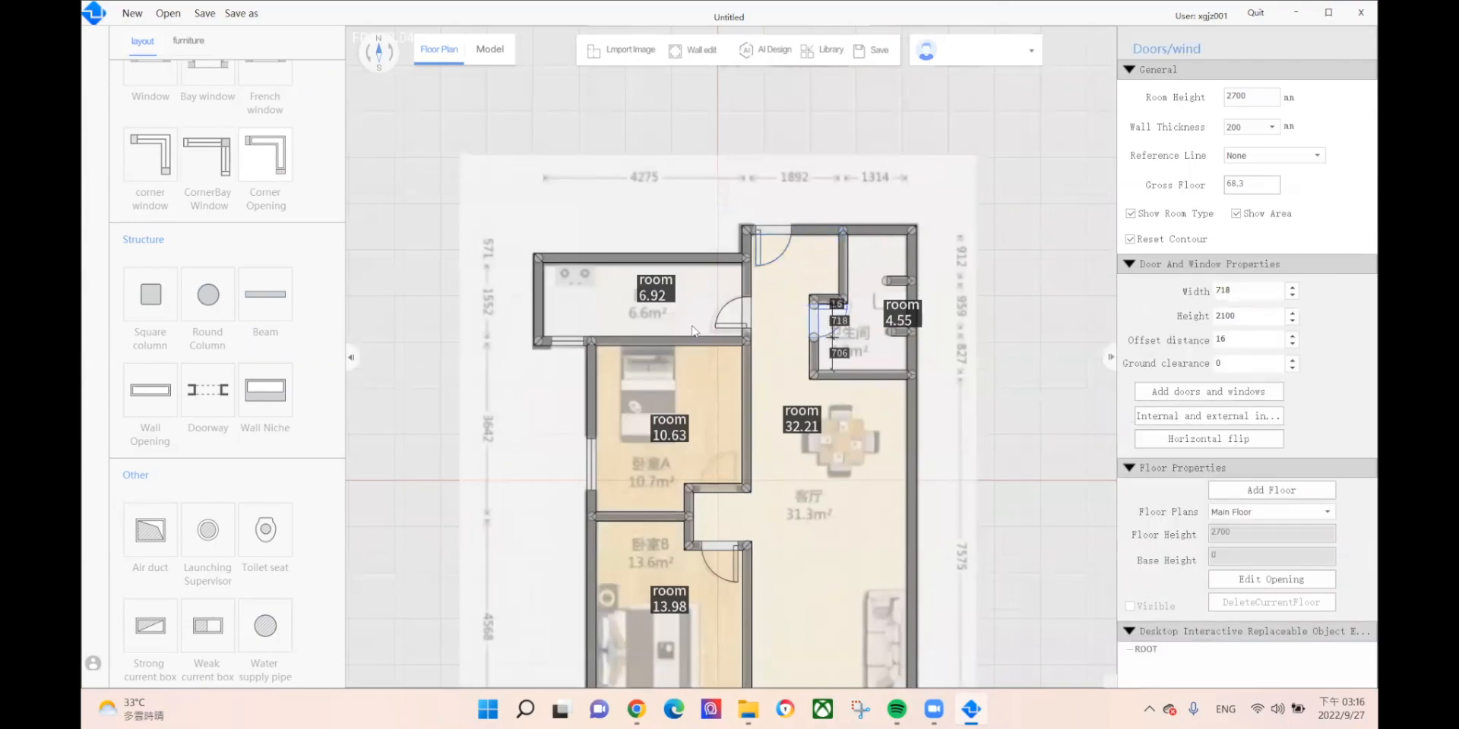
pyautogui.click(748, 332)
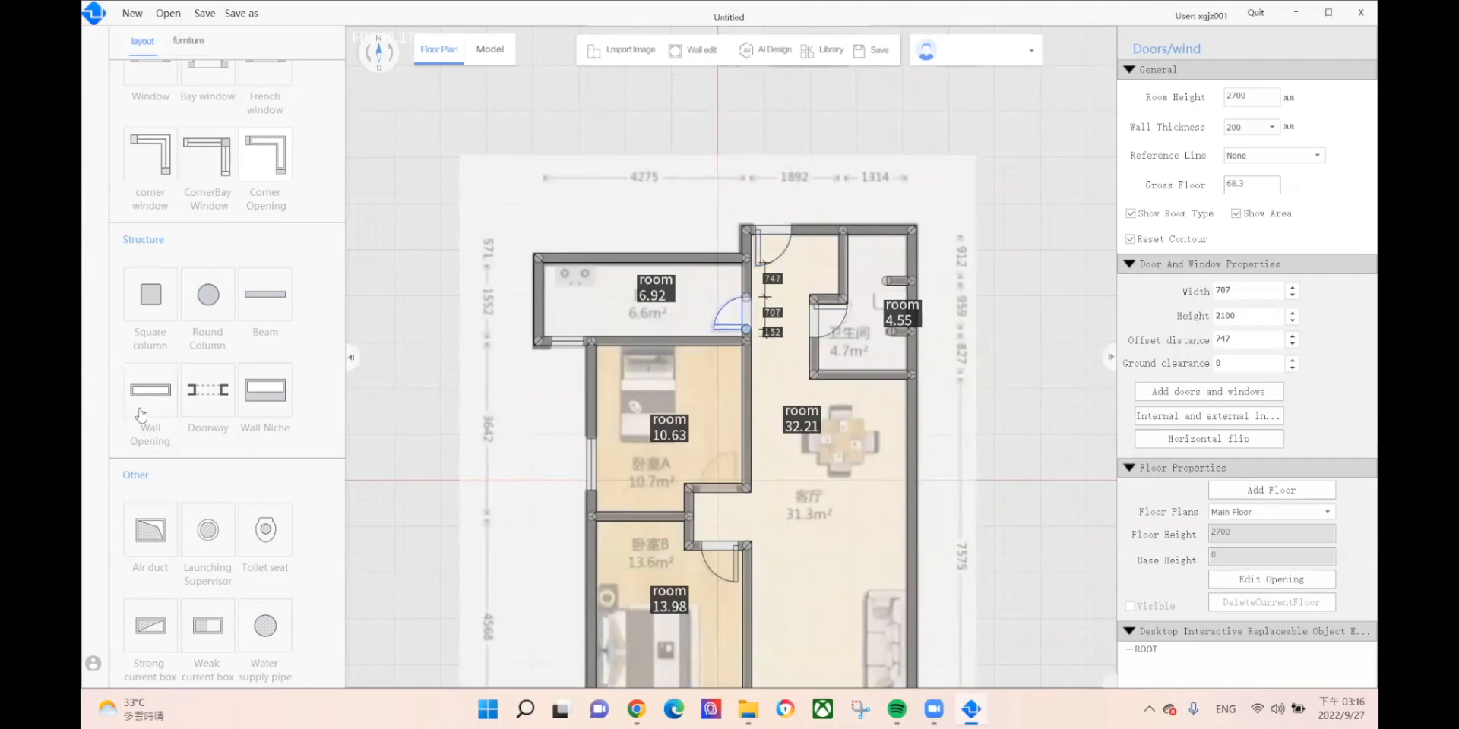
pyautogui.scroll(3, 152, 293)
pyautogui.scroll(1, 155, 289)
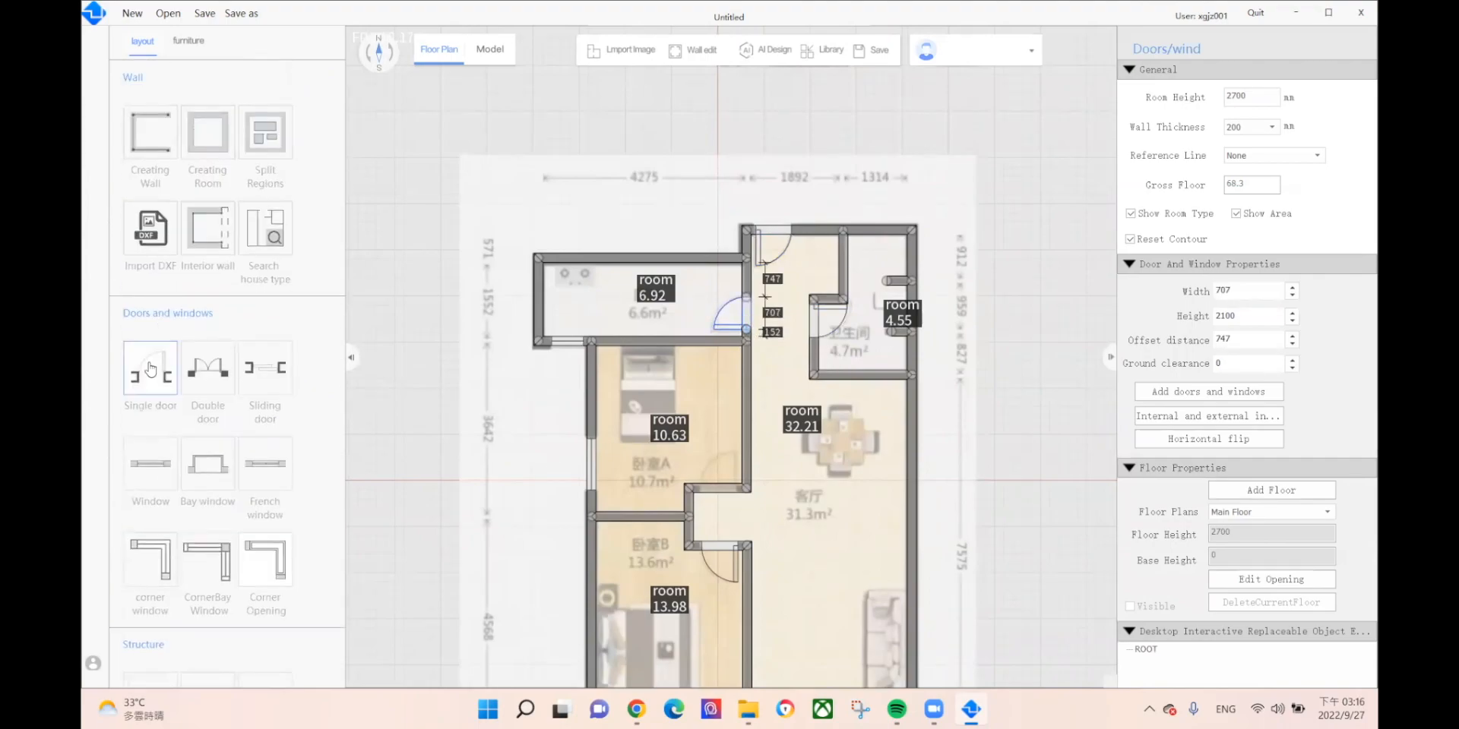
# Step: Place a new single door on bedroom A's lower wall, trimmed to about 788 mm wide
pyautogui.click(155, 369)
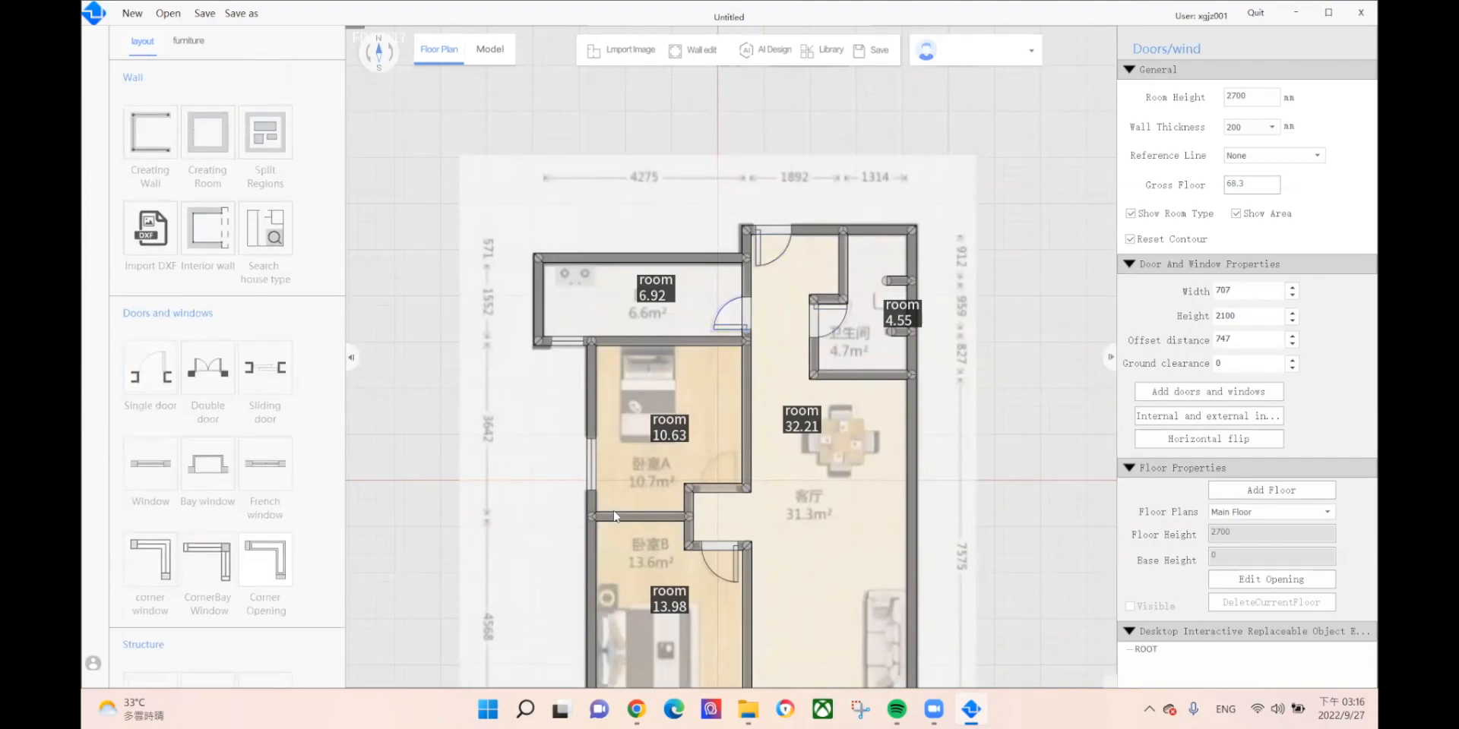
pyautogui.click(720, 494)
pyautogui.scroll(-1, 800, 538)
pyautogui.moveTo(800, 538); pyautogui.dragTo(747, 465, button='middle')
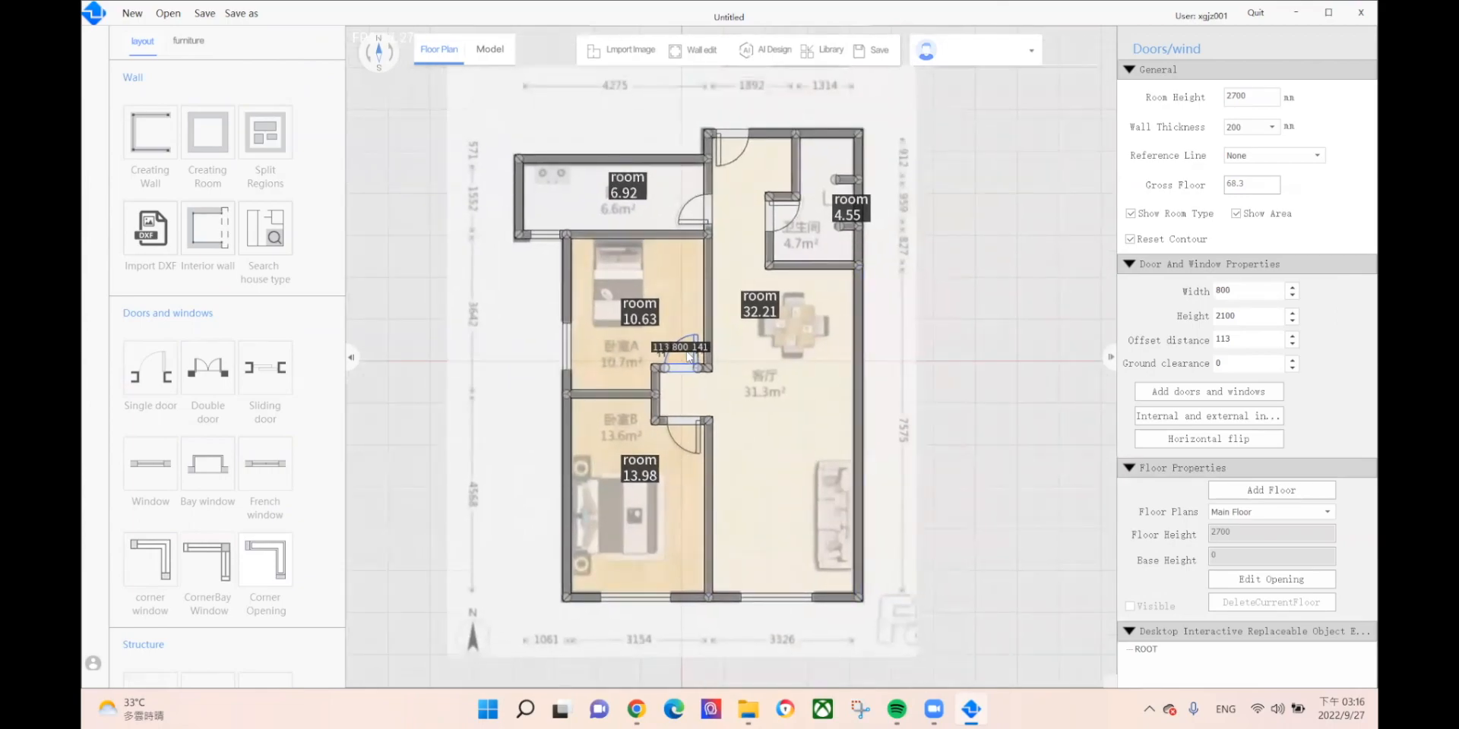
pyautogui.moveTo(666, 368); pyautogui.dragTo(684, 422)
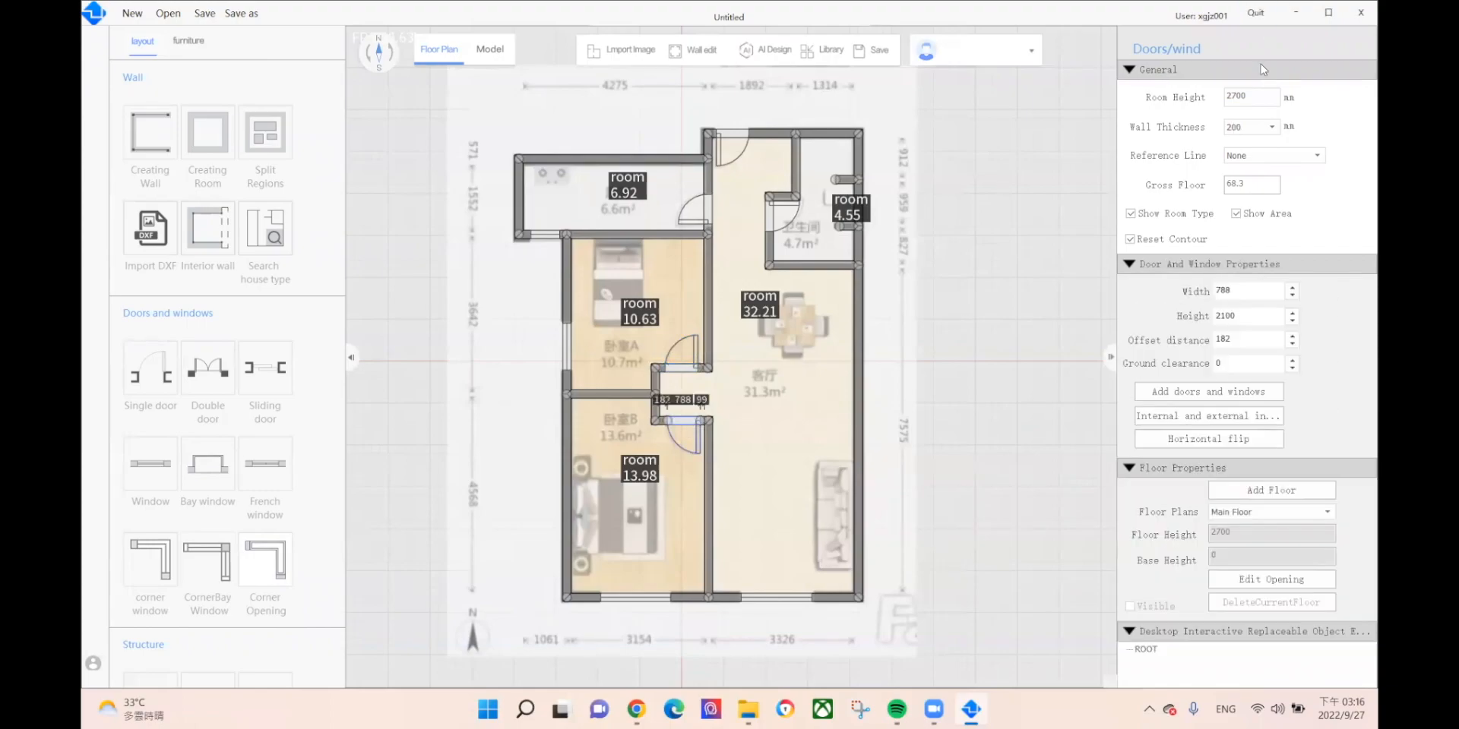
# Step: Change the room height from 2700 to 2800 mm
pyautogui.doubleClick(1254, 96)
pyautogui.write('2800')
pyautogui.press('Return')
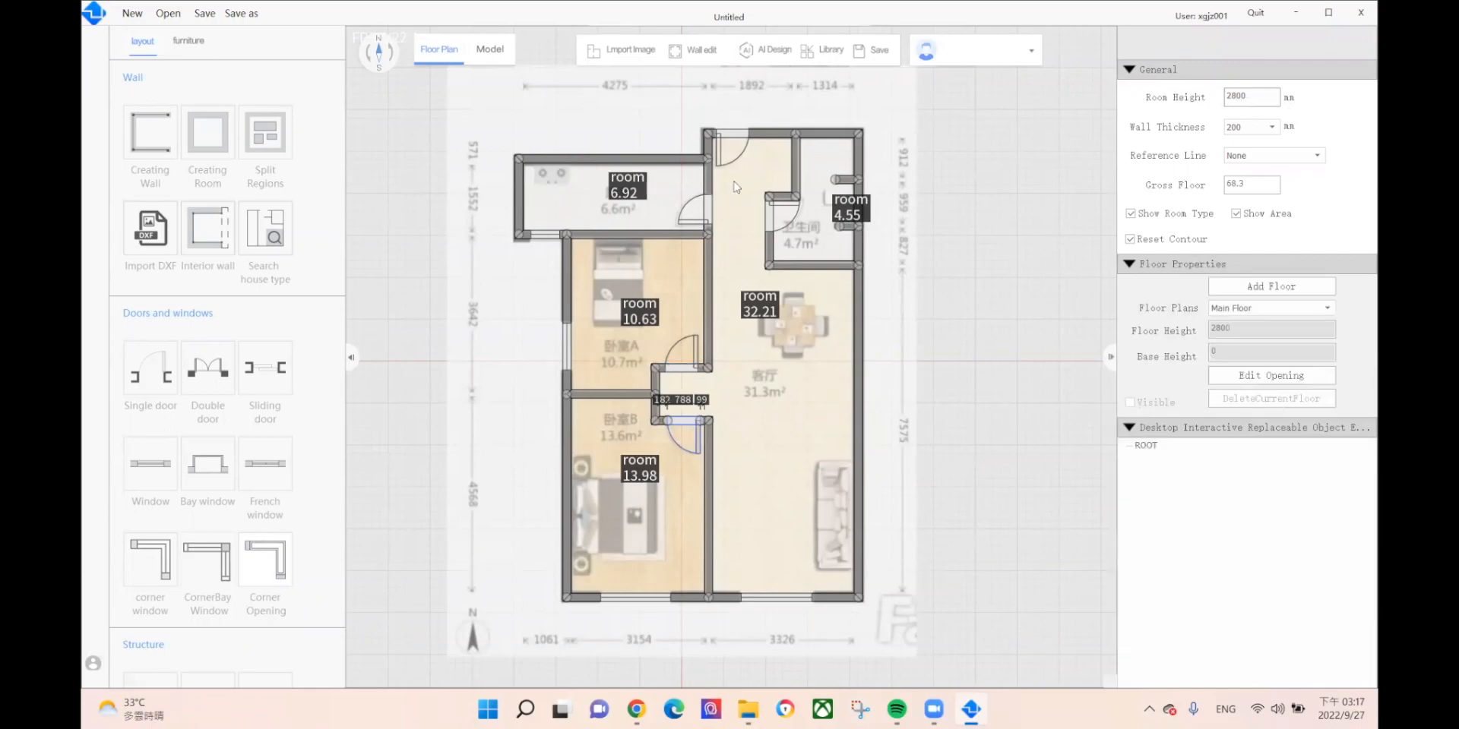
pyautogui.click(875, 321)
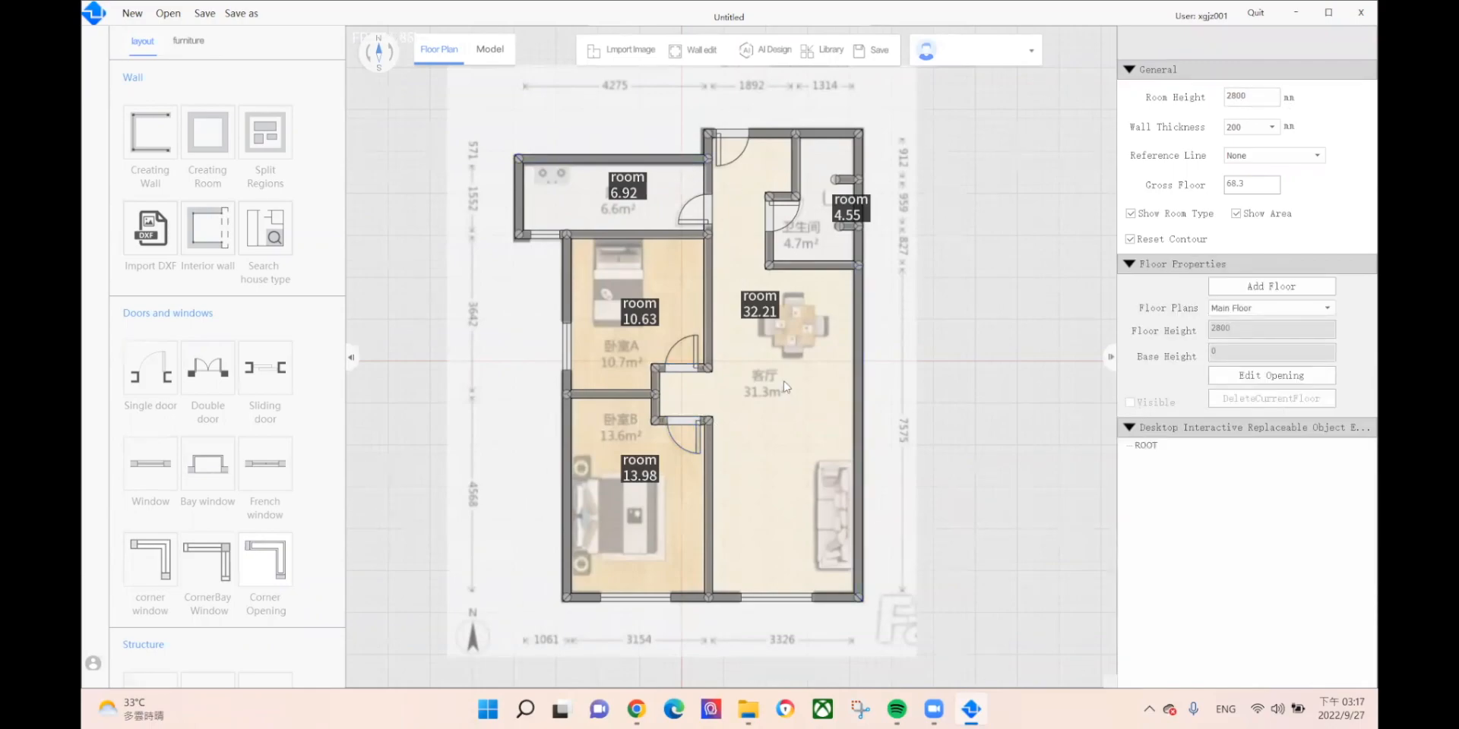
pyautogui.click(617, 196)
# Step: Make the 6.92 m² room a Kitchen and the 4.55 m² room a Bathroom
pyautogui.click(797, 196)
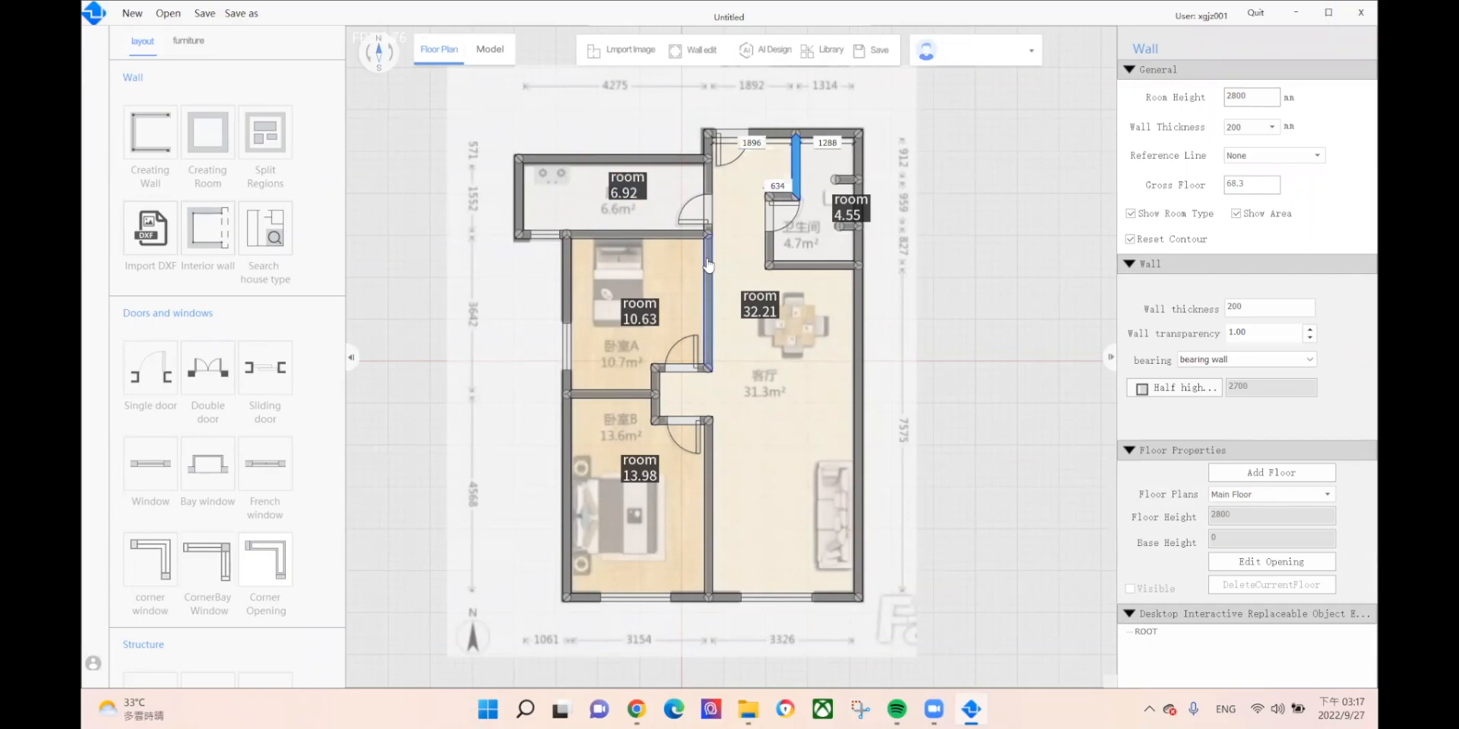
pyautogui.click(628, 187)
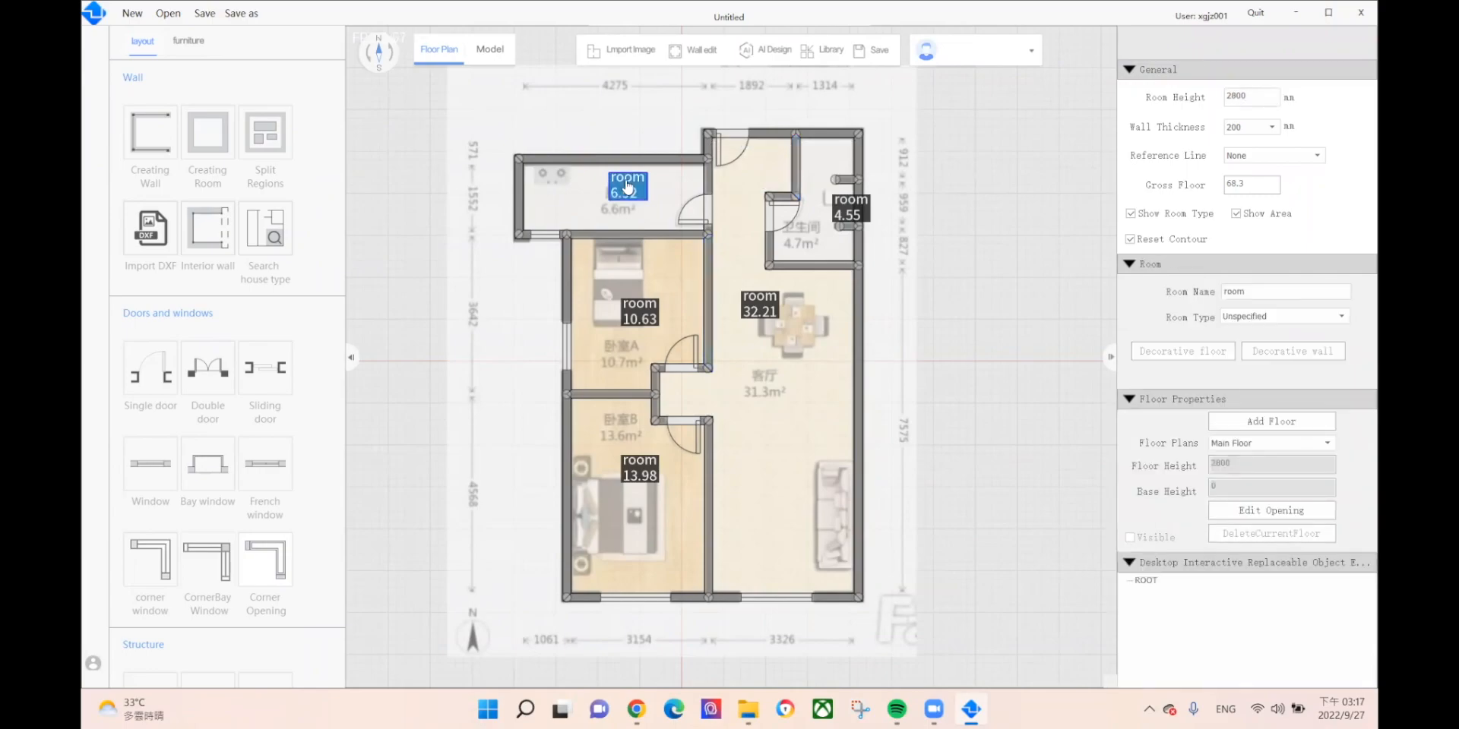
pyautogui.click(1281, 316)
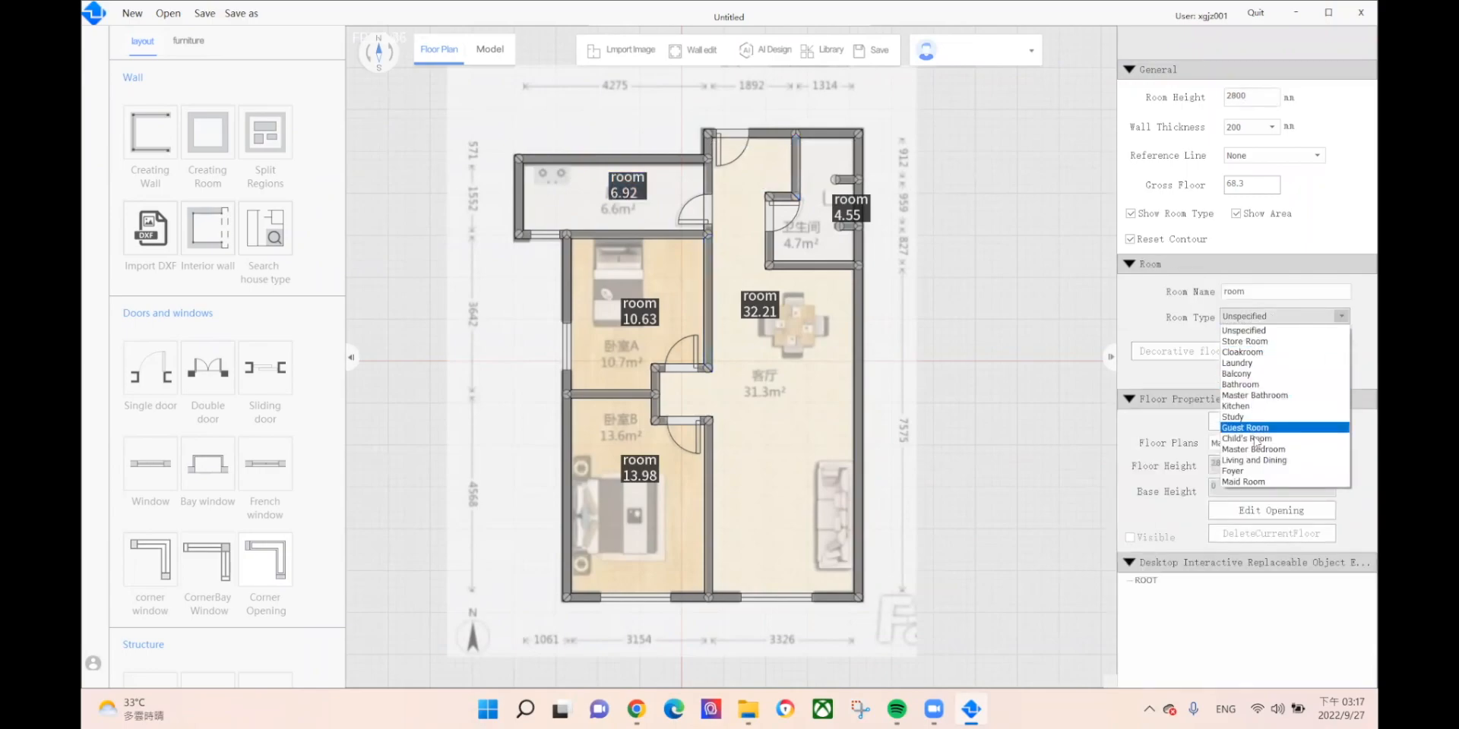
pyautogui.click(1238, 406)
pyautogui.click(845, 210)
pyautogui.click(1281, 316)
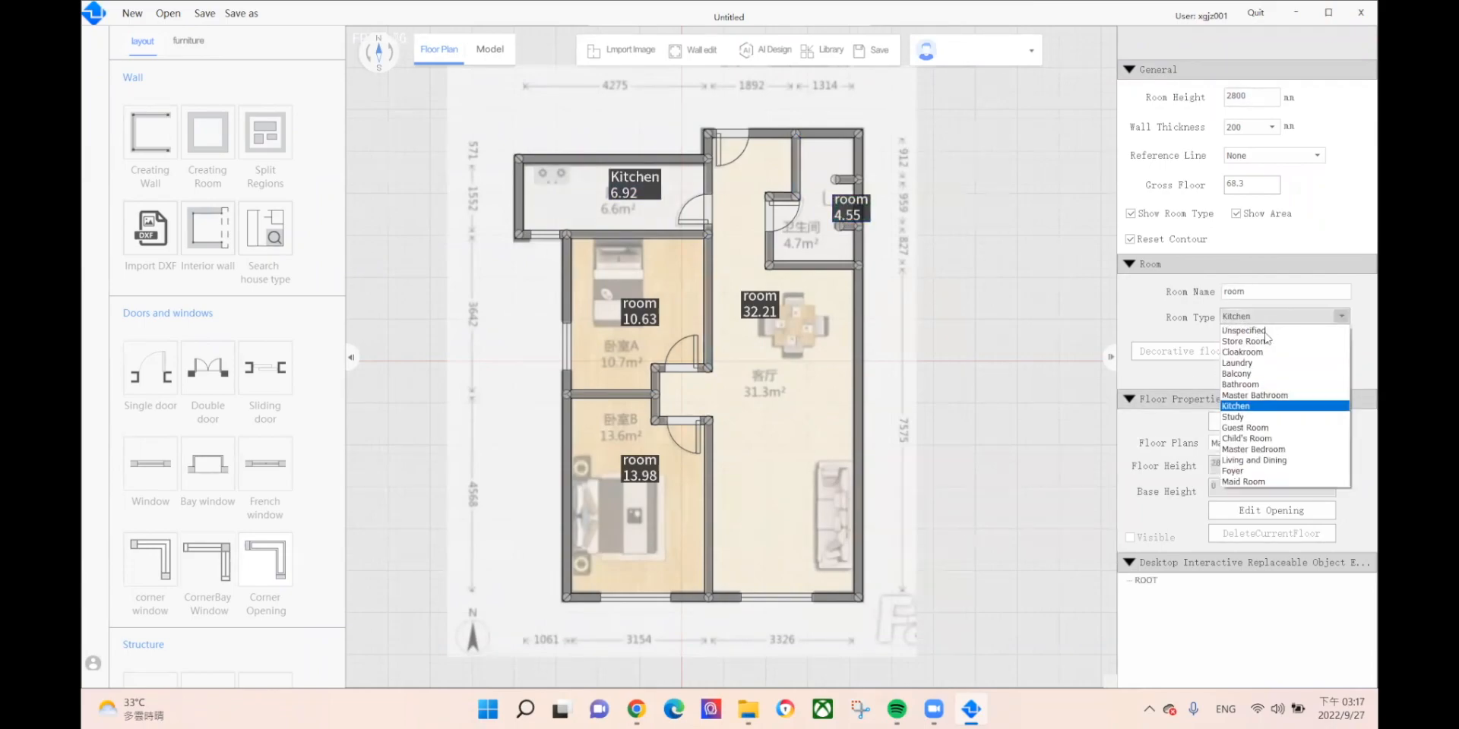
pyautogui.click(1255, 384)
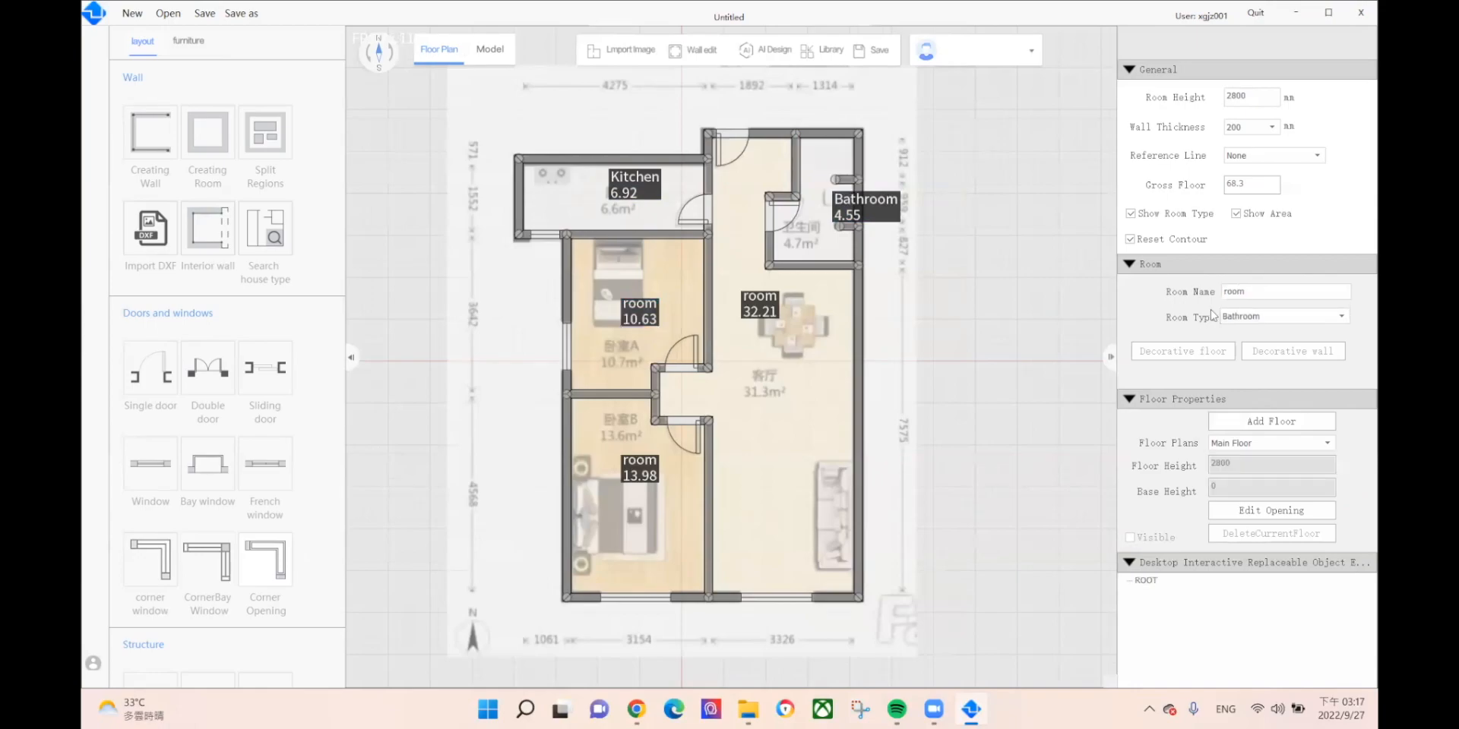
# Step: Type the 10.63 m² room Guest Room, 13.98 m² Master Bedroom, 32.21 m² Living and Dining
pyautogui.click(1243, 317)
pyautogui.scroll(2, 1261, 395)
pyautogui.click(1249, 424)
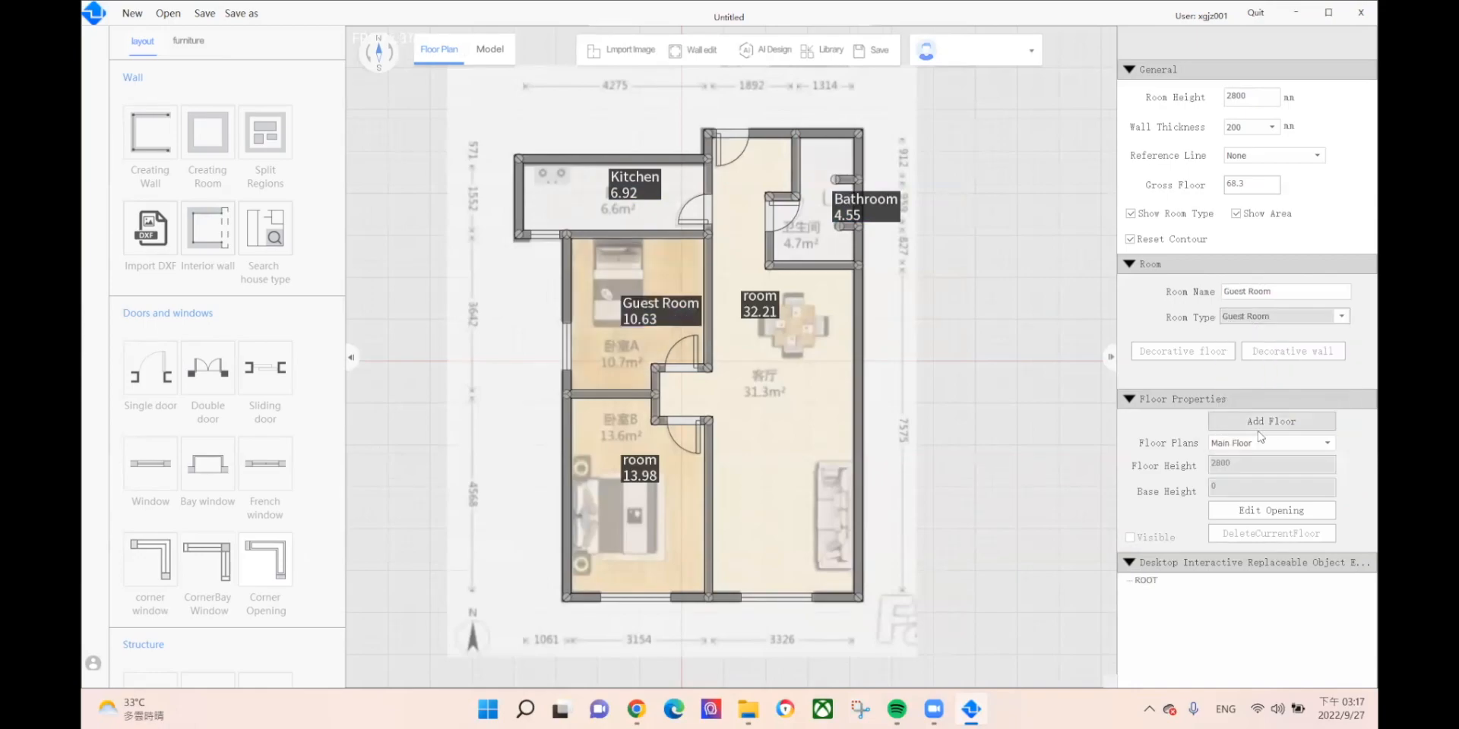
pyautogui.click(617, 471)
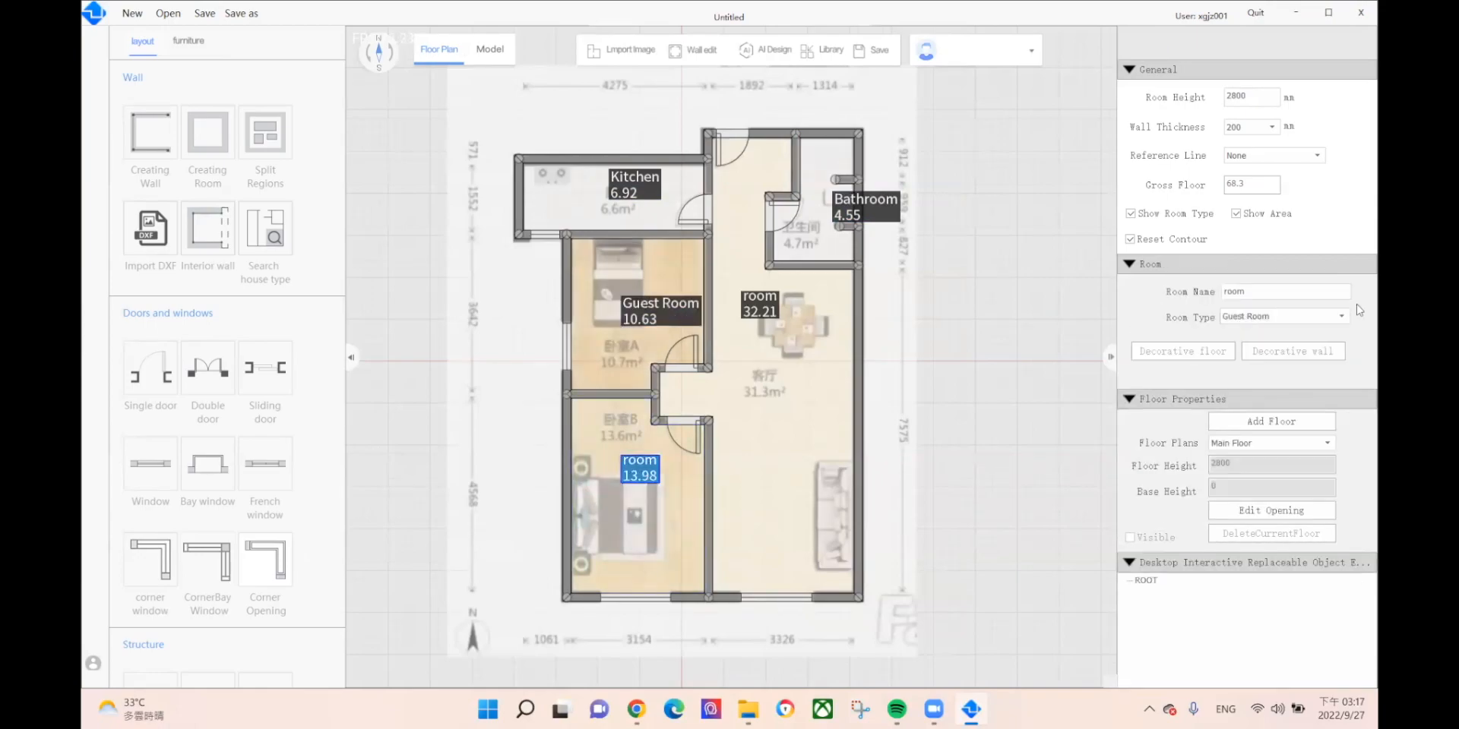
pyautogui.click(1292, 315)
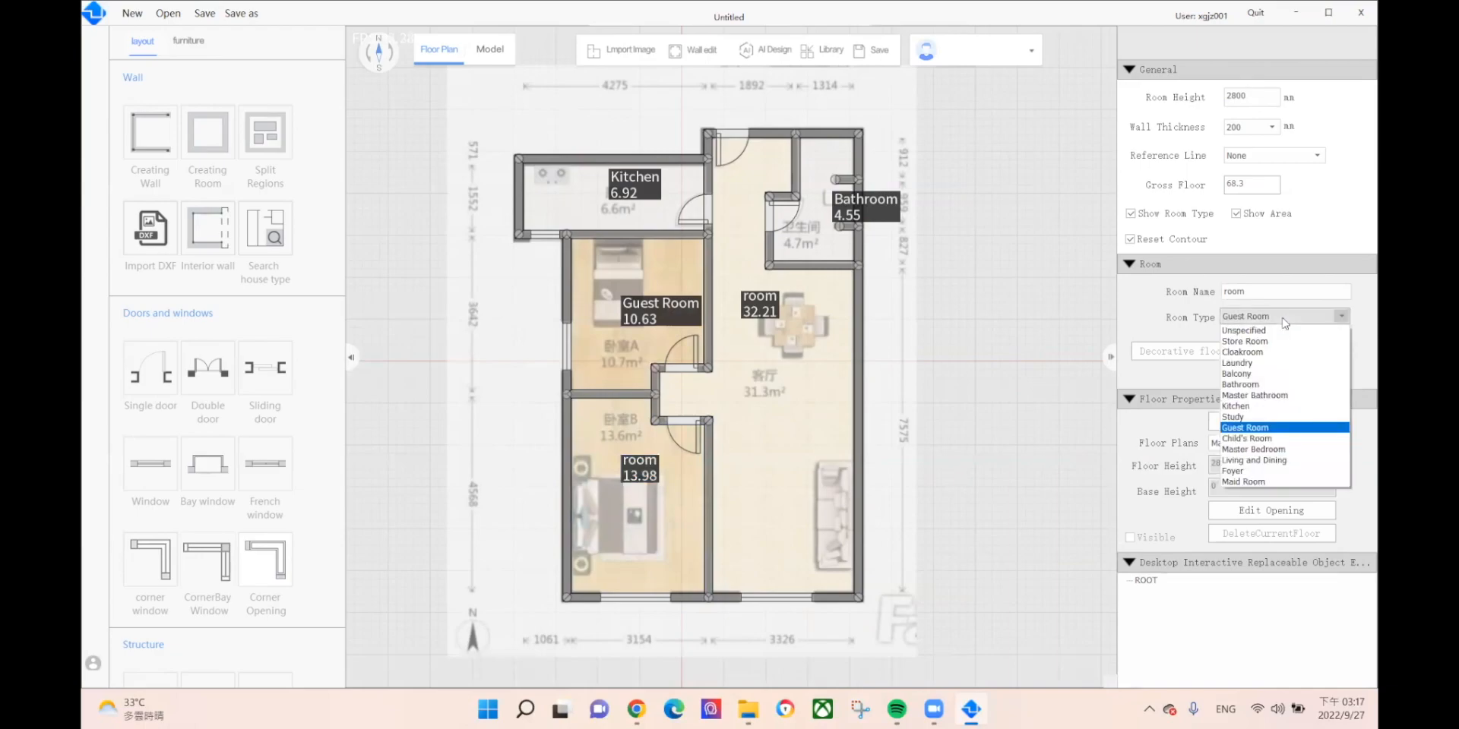
pyautogui.click(1281, 456)
pyautogui.click(772, 316)
pyautogui.click(1284, 316)
pyautogui.click(1254, 461)
pyautogui.click(987, 368)
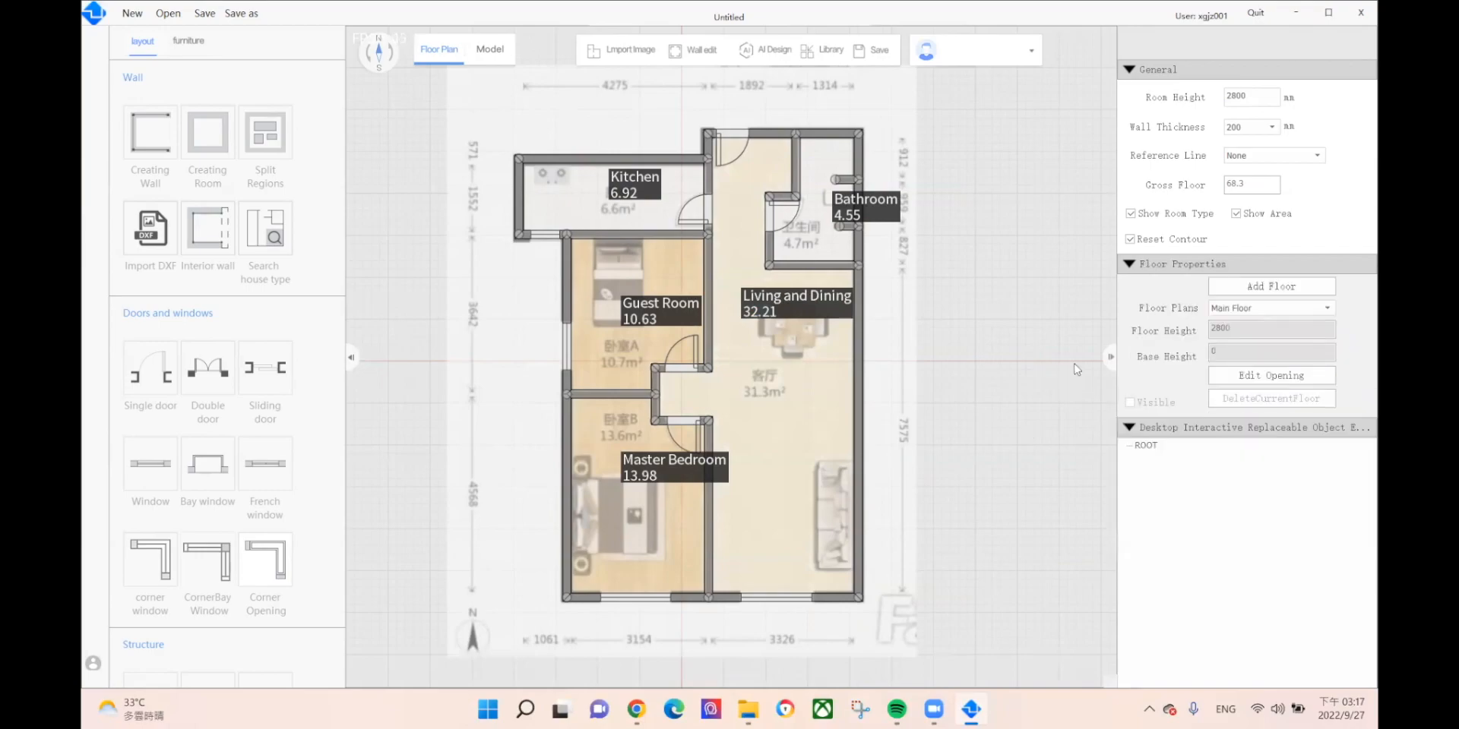
pyautogui.moveTo(990, 374); pyautogui.dragTo(1033, 388)
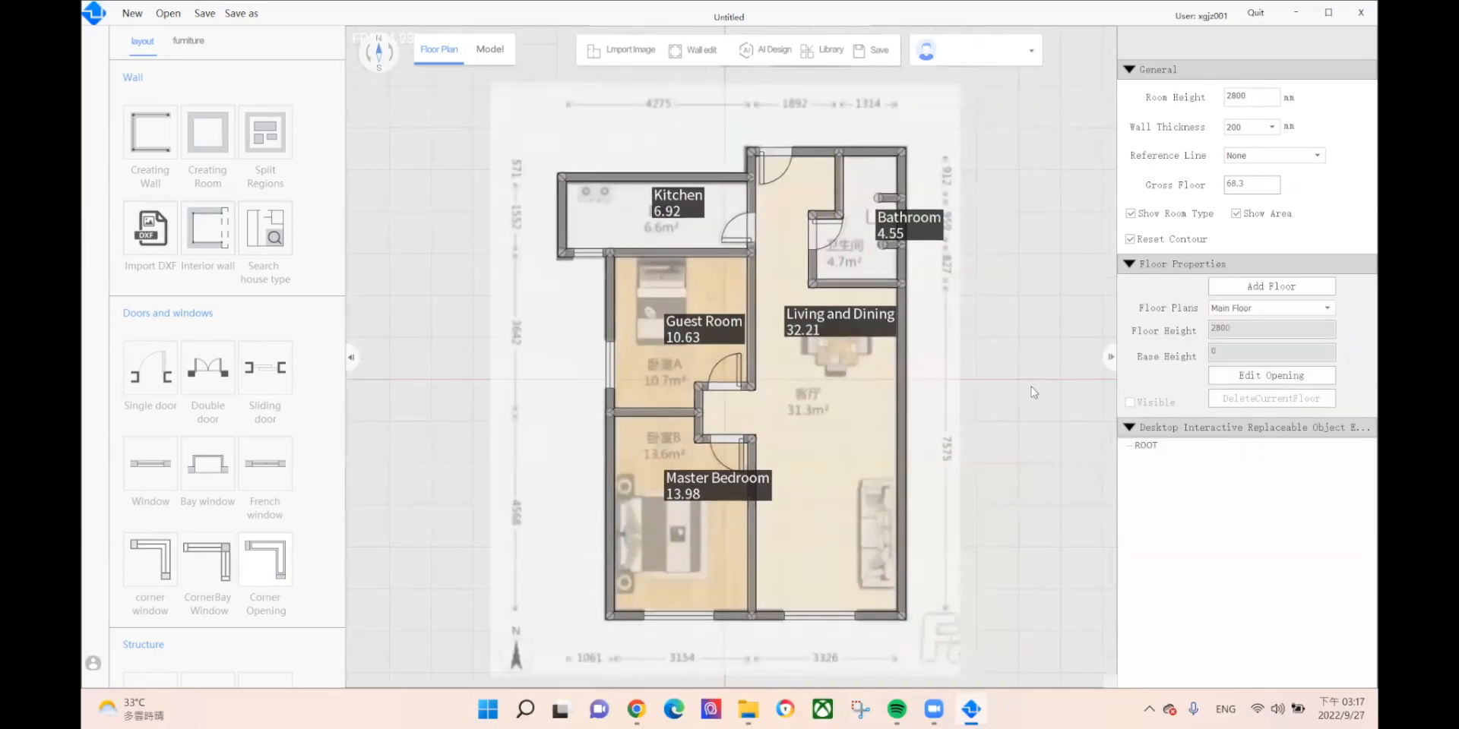
# Step: Save the project as 002.o2 in VR TEST, declining the autosave reminder
pyautogui.click(199, 13)
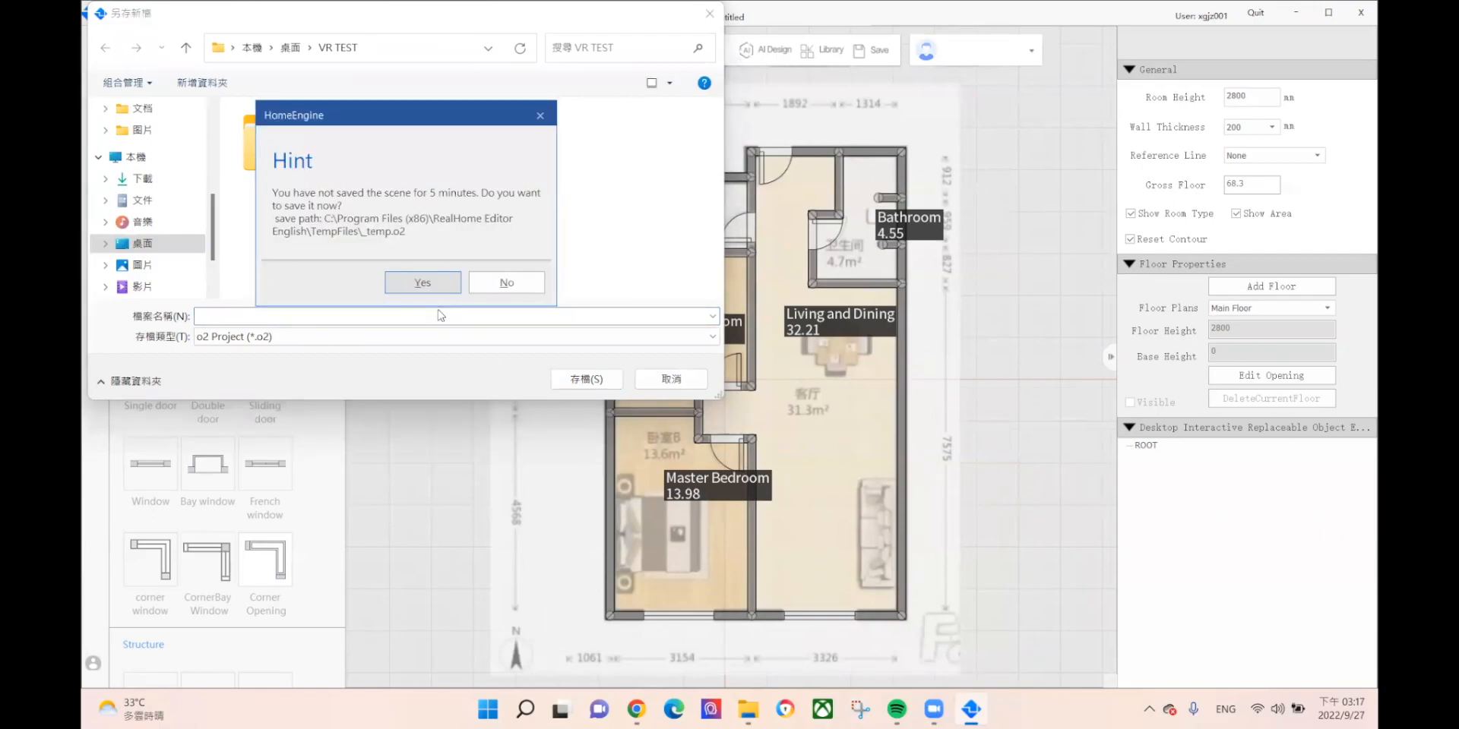
pyautogui.click(493, 280)
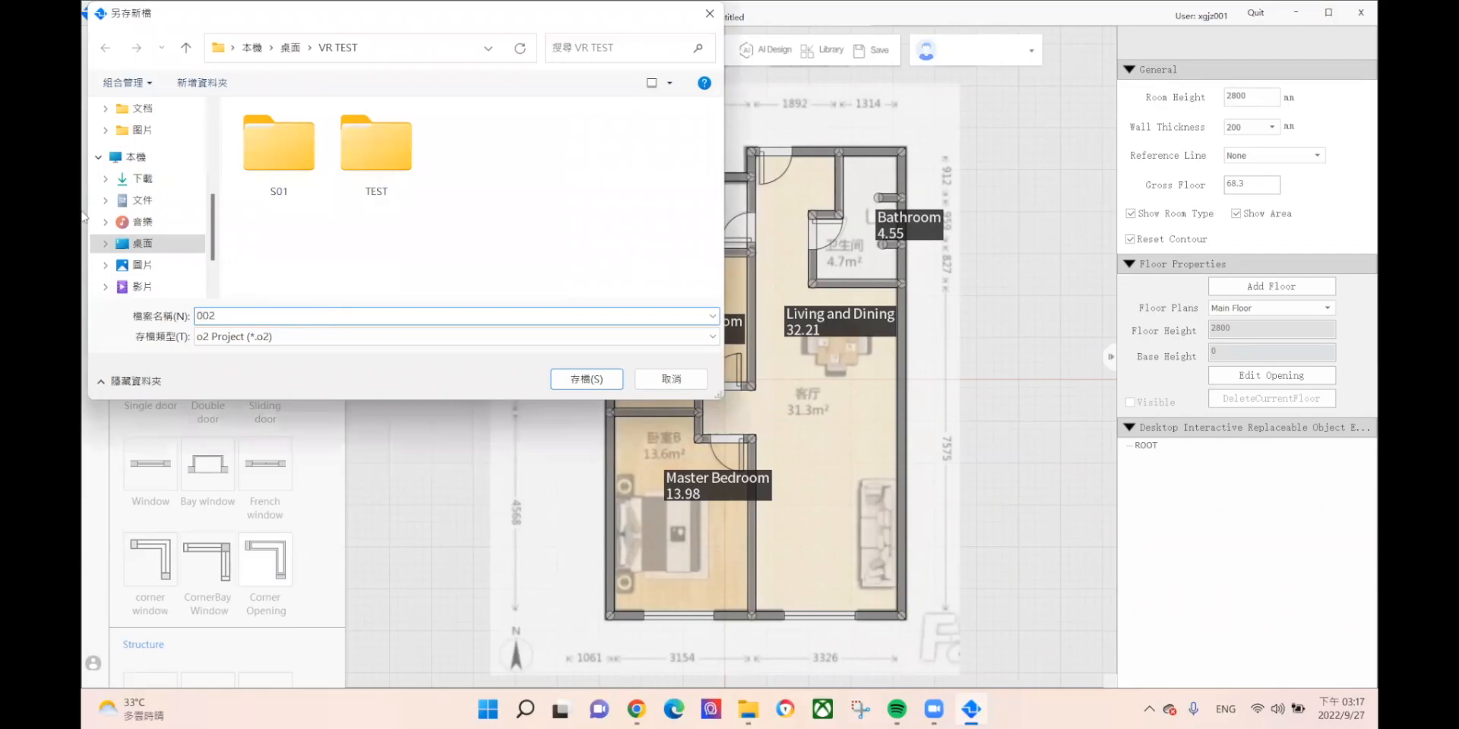
pyautogui.click(612, 378)
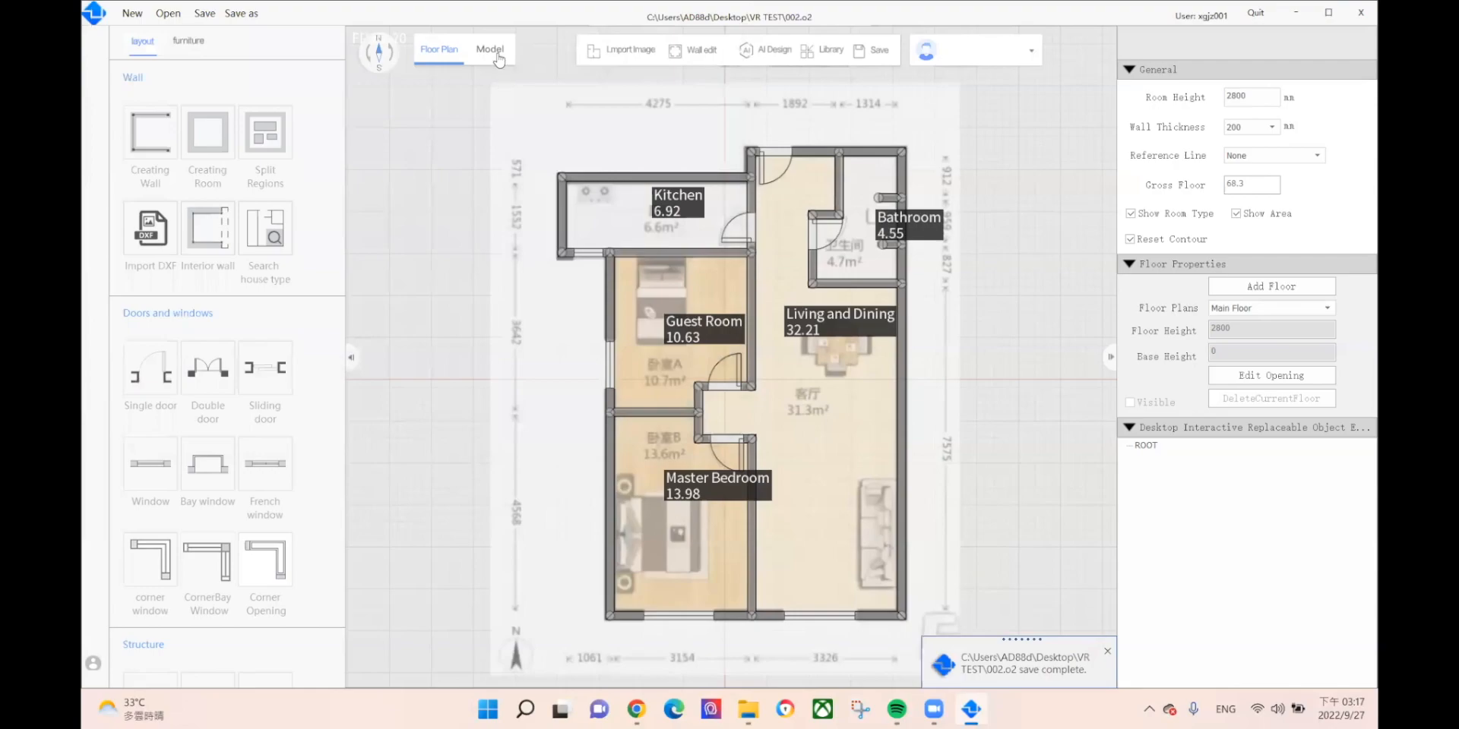
# Step: Show the apartment as a 3D model from a raised angle and open the Lineament product library
pyautogui.click(498, 57)
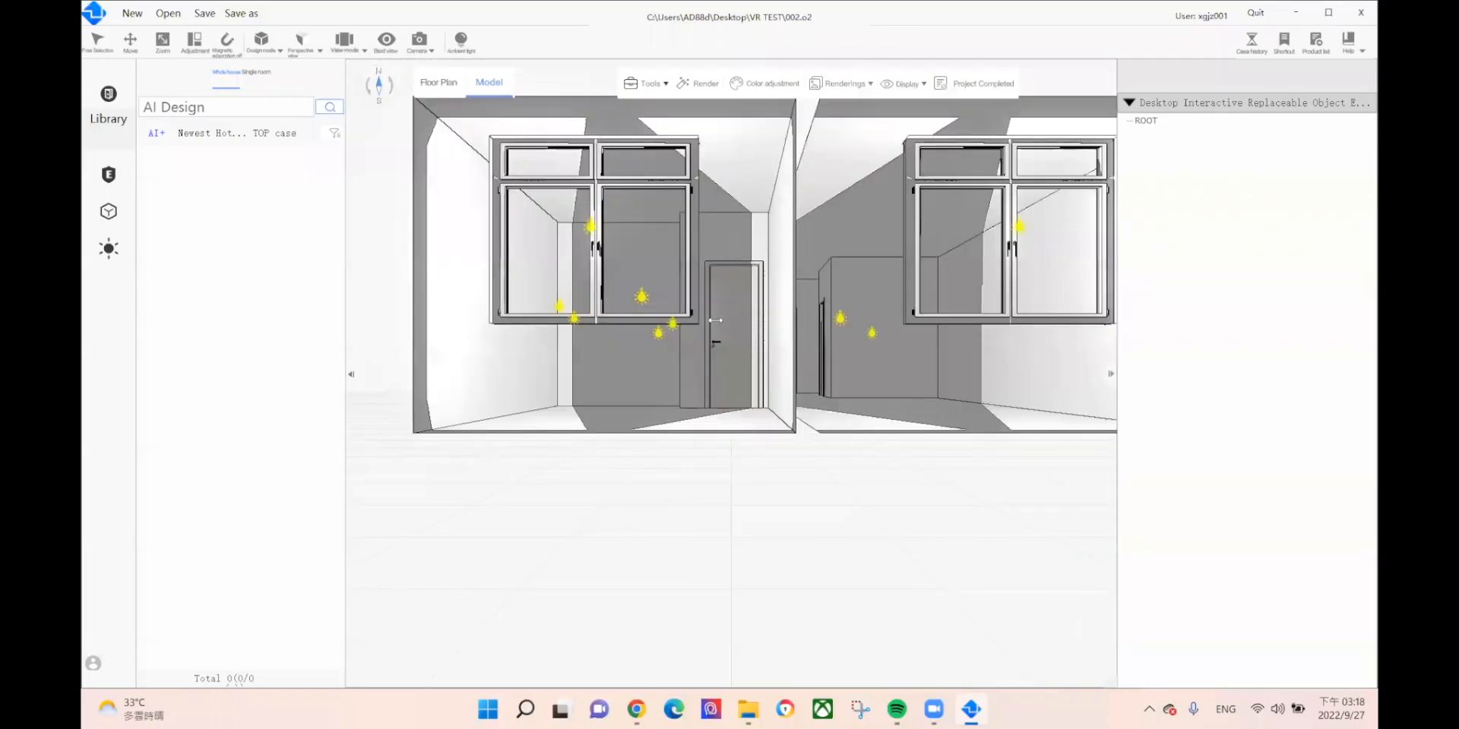
pyautogui.moveTo(715, 320); pyautogui.dragTo(667, 401, button='middle')
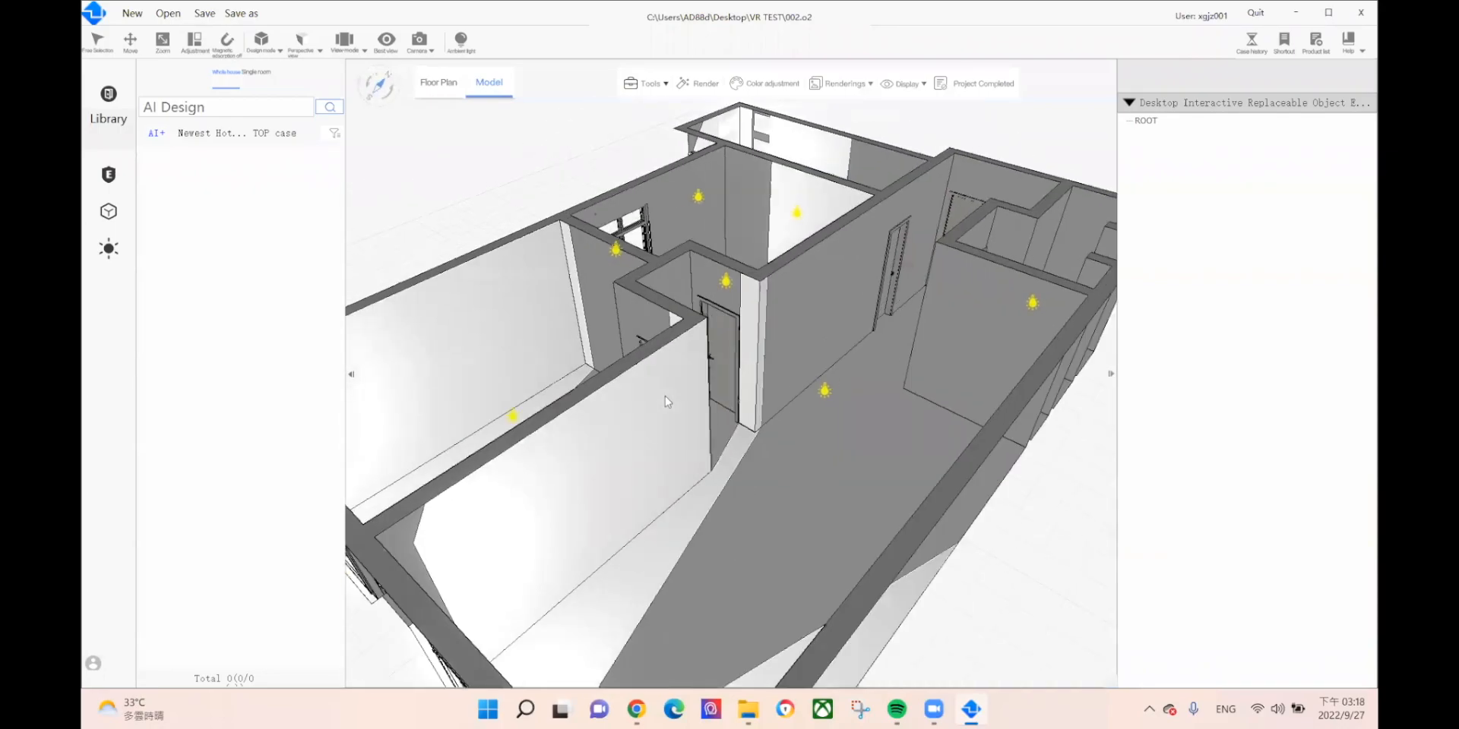
pyautogui.click(110, 213)
pyautogui.moveTo(109, 375)
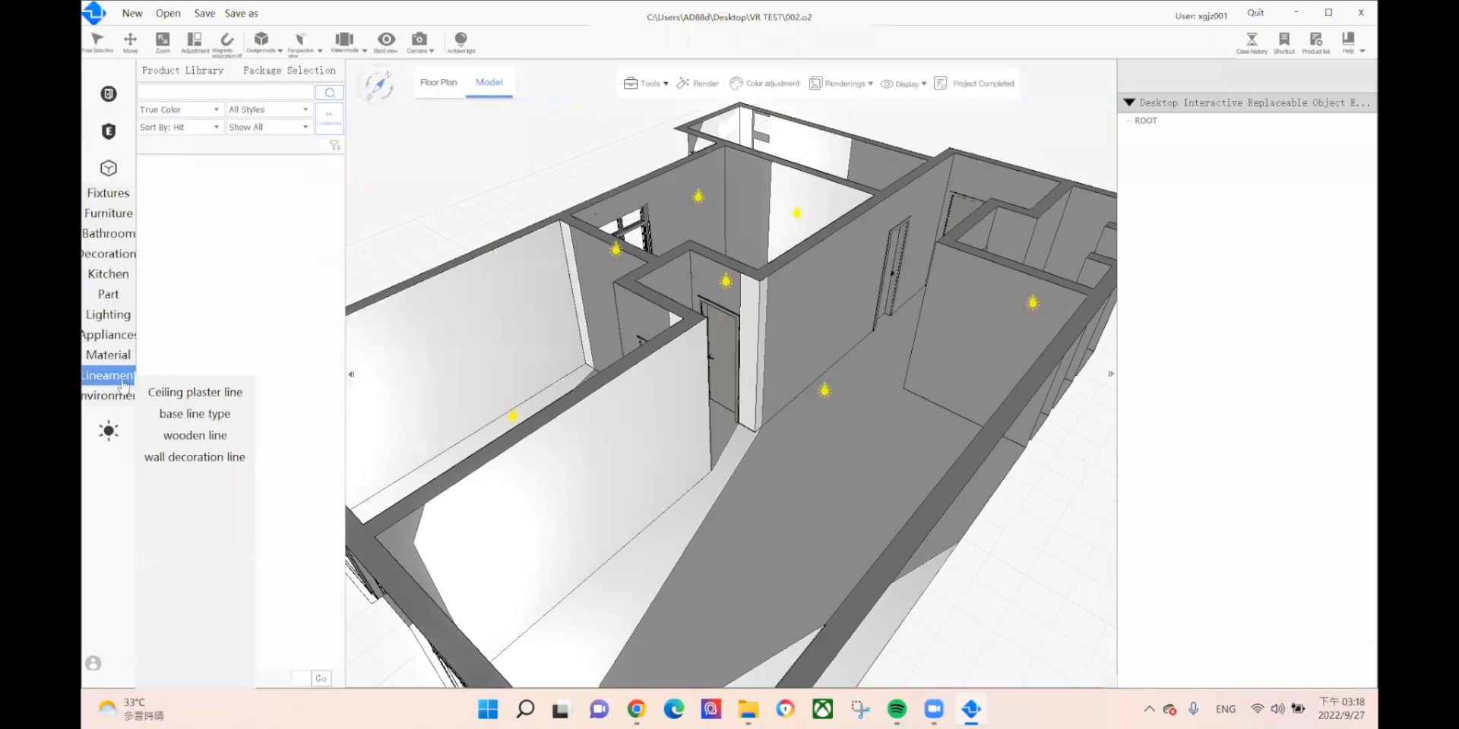
# Step: Browse the ceiling plaster line and skirting base line profiles and download skirting 60
pyautogui.click(196, 398)
pyautogui.moveTo(113, 364)
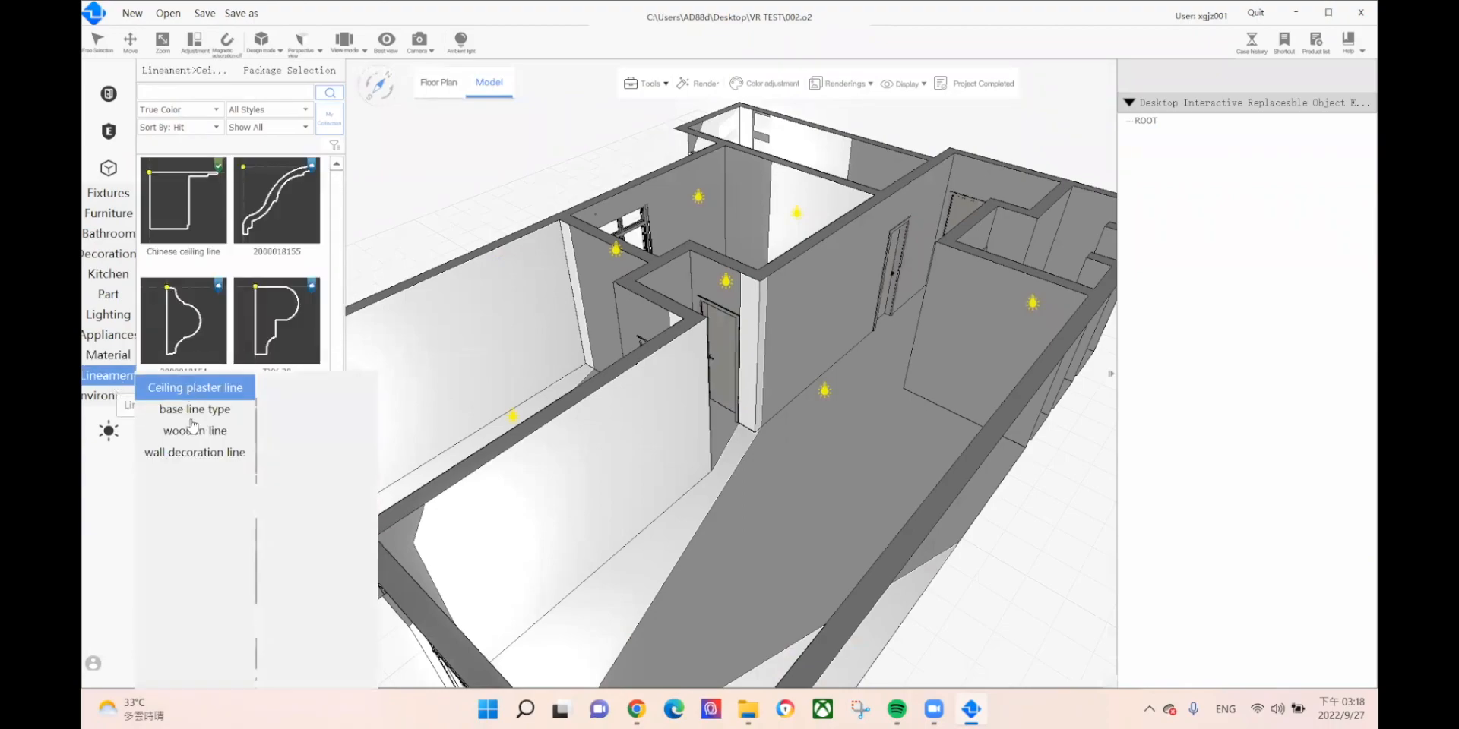
pyautogui.click(191, 410)
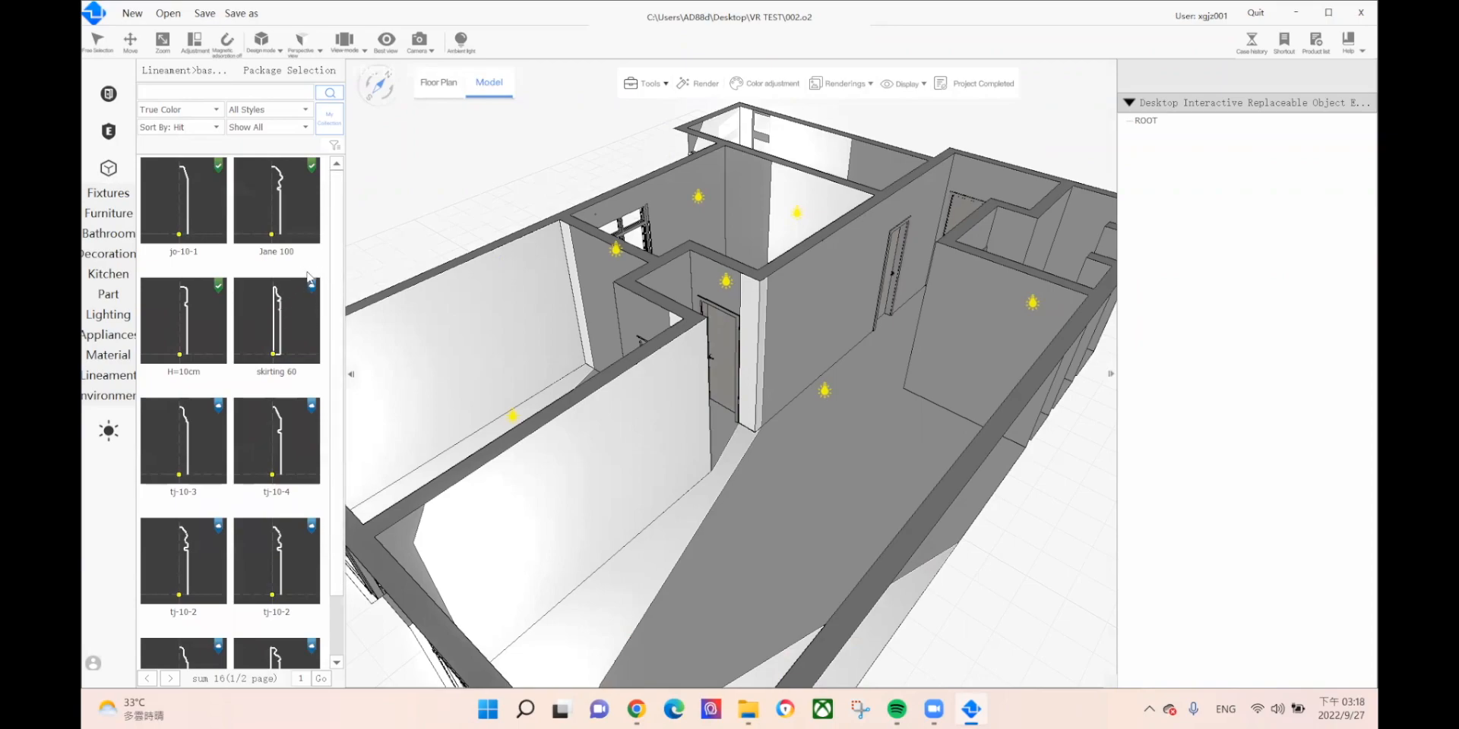
pyautogui.click(283, 318)
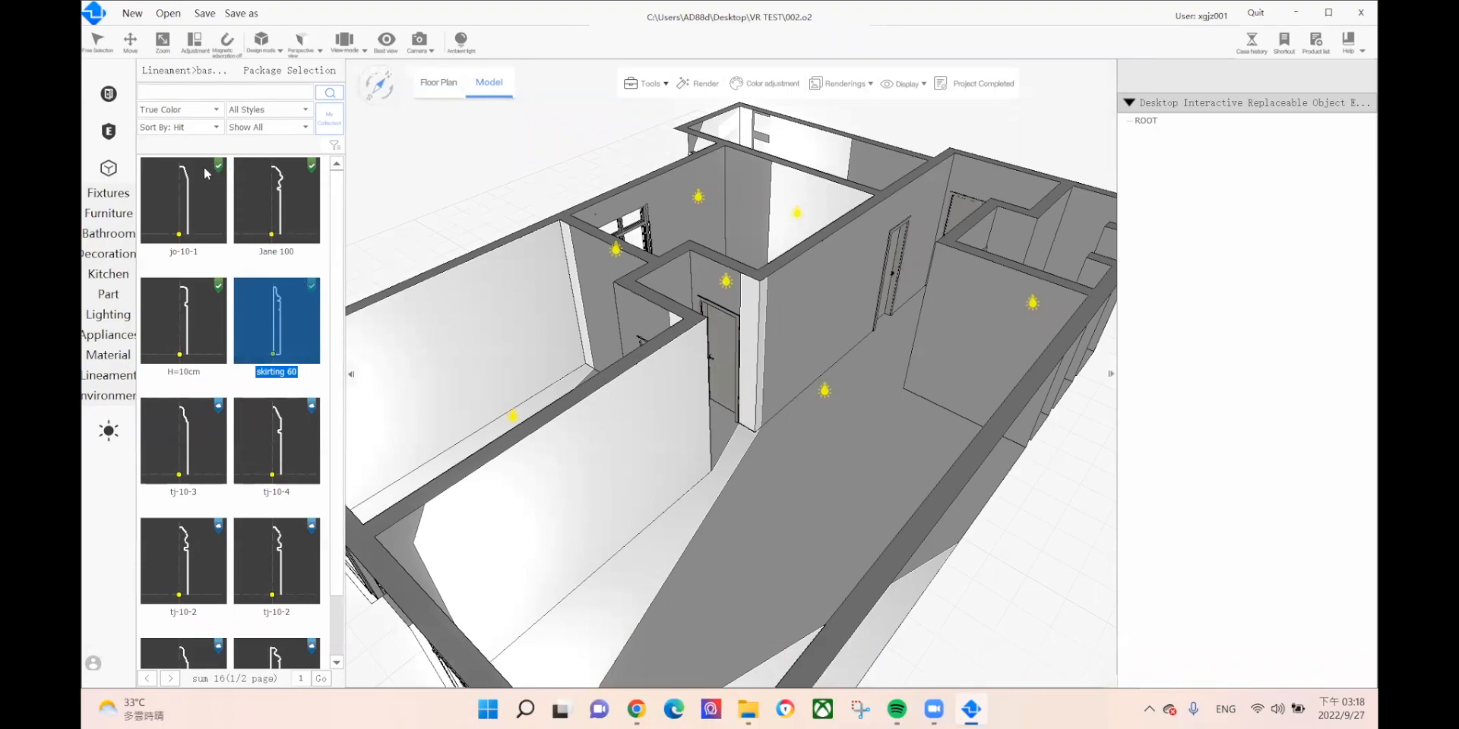
# Step: Drag the jo-10-1 skirting onto the walls of the corridor, left room and upper room
pyautogui.click(182, 202)
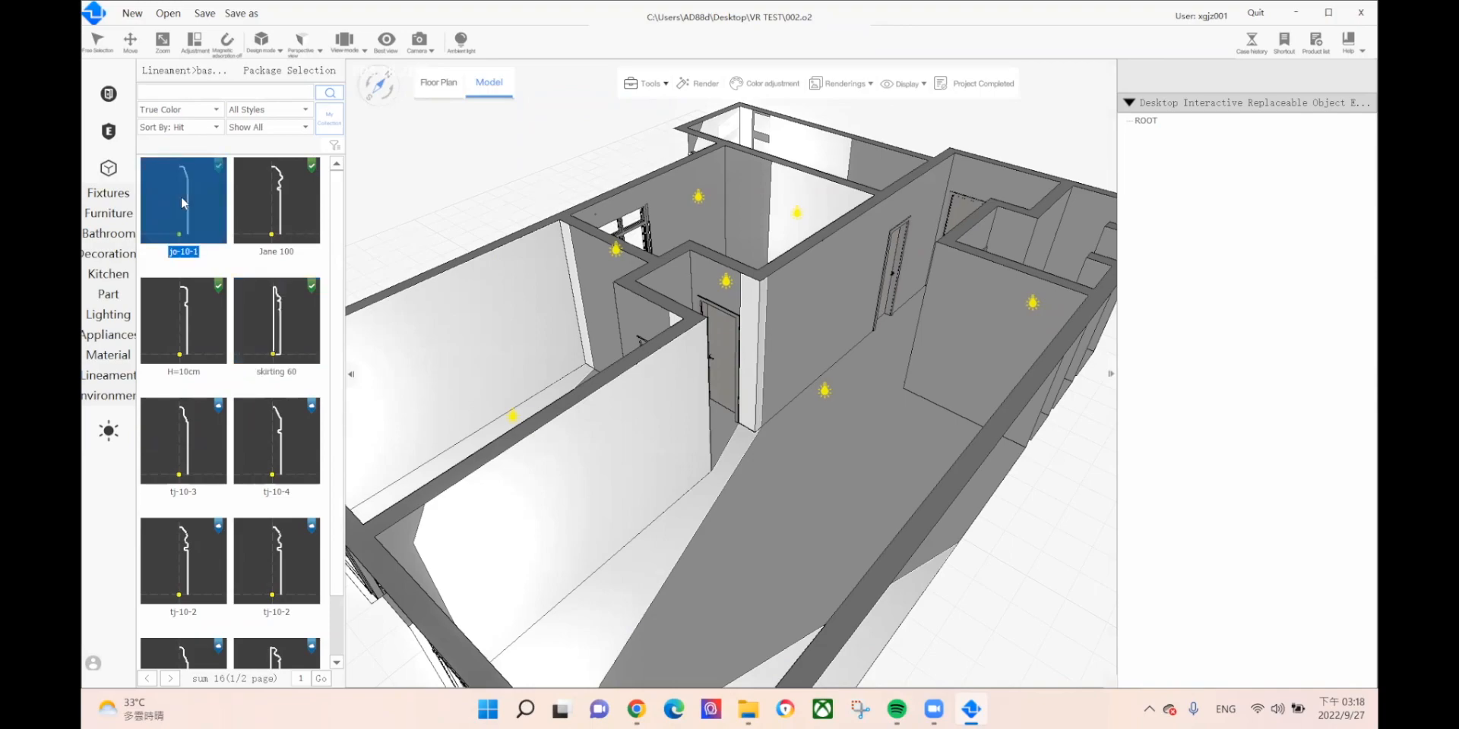
pyautogui.moveTo(181, 196); pyautogui.dragTo(740, 508)
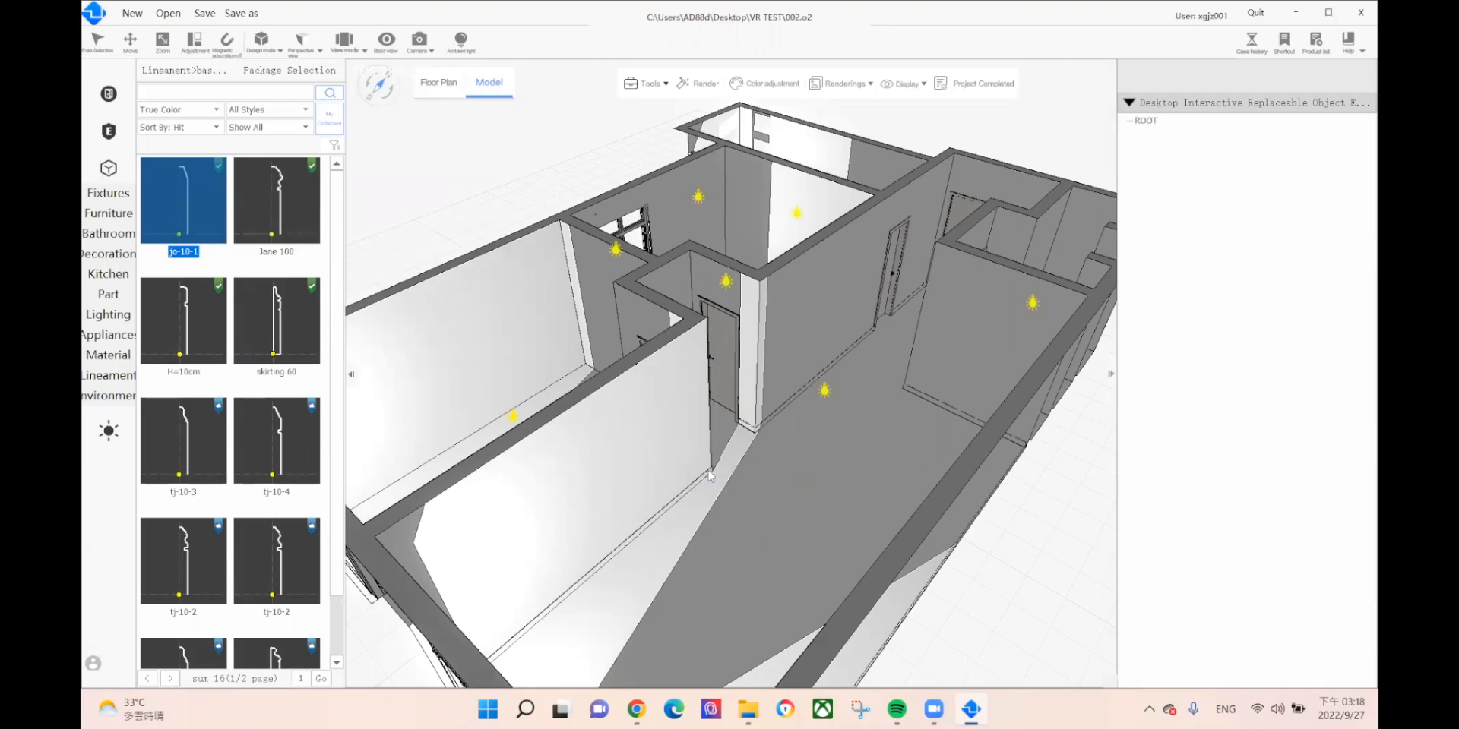
pyautogui.moveTo(194, 192); pyautogui.dragTo(582, 395)
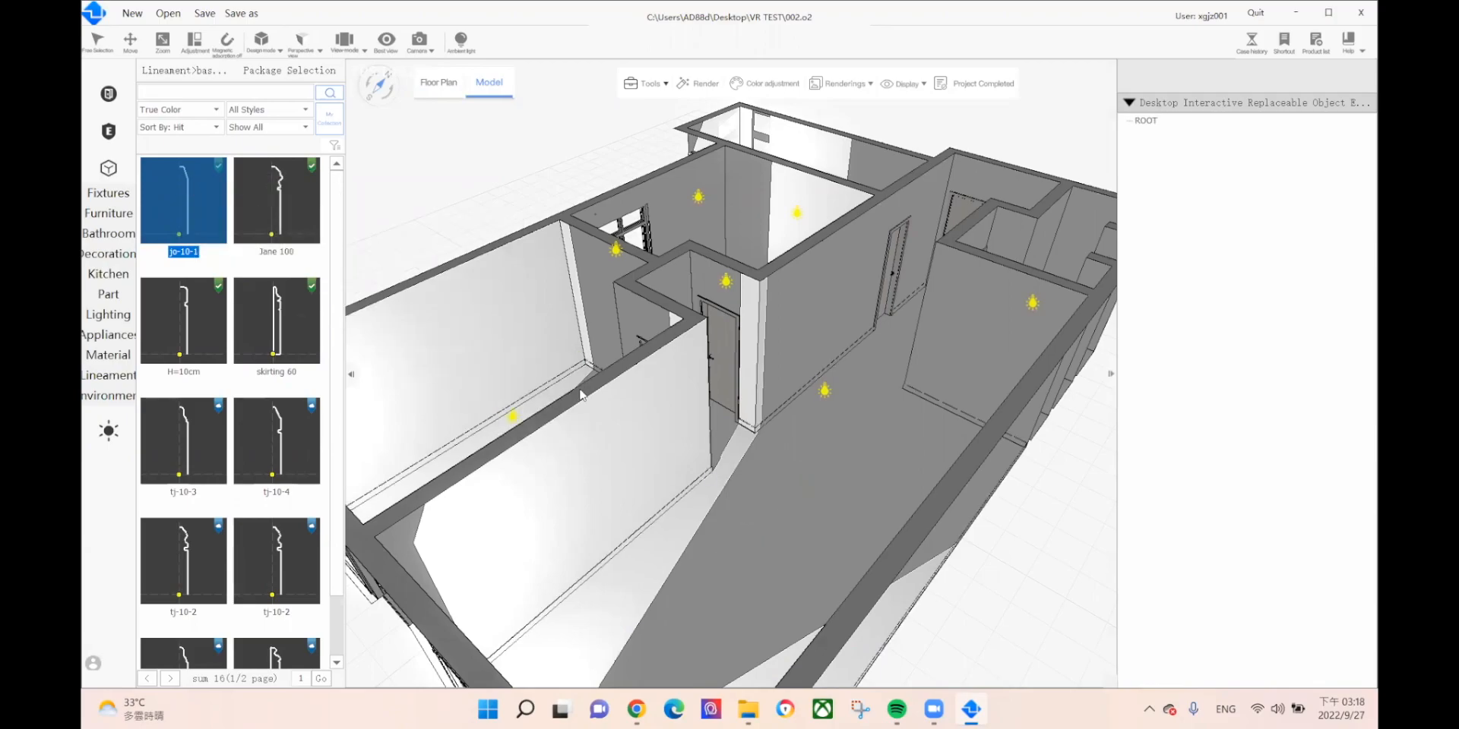
pyautogui.moveTo(768, 407); pyautogui.dragTo(766, 490, button='middle')
pyautogui.moveTo(196, 215); pyautogui.dragTo(766, 287)
pyautogui.moveTo(743, 452)
pyautogui.mouseDown(button='middle')
pyautogui.moveTo(788, 453)
pyautogui.moveTo(740, 441)
pyautogui.mouseUp(button='middle')
pyautogui.moveTo(96, 355)
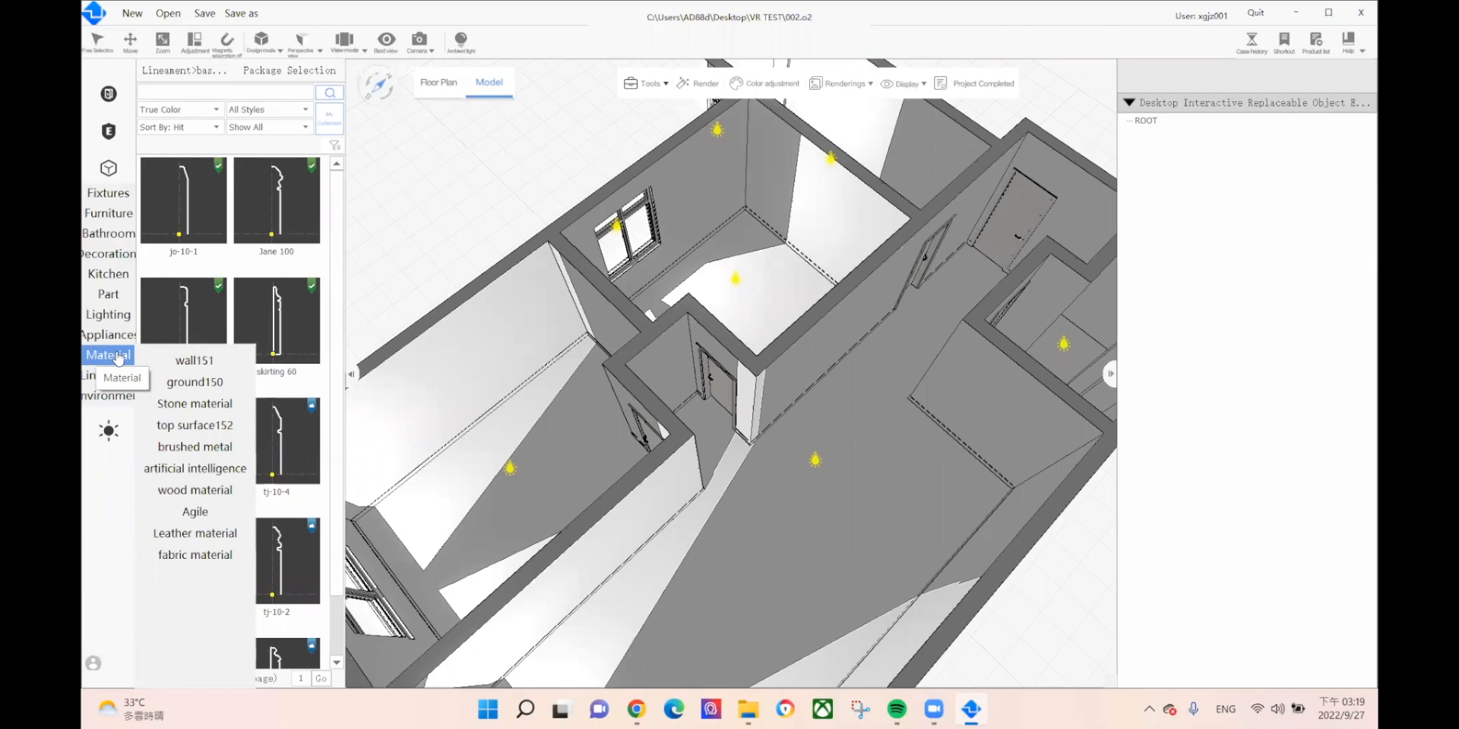
# Step: Drop the wood-plank 'floor' material from ground150 > floor153 onto the corridor floor and select it
pyautogui.moveTo(190, 361)
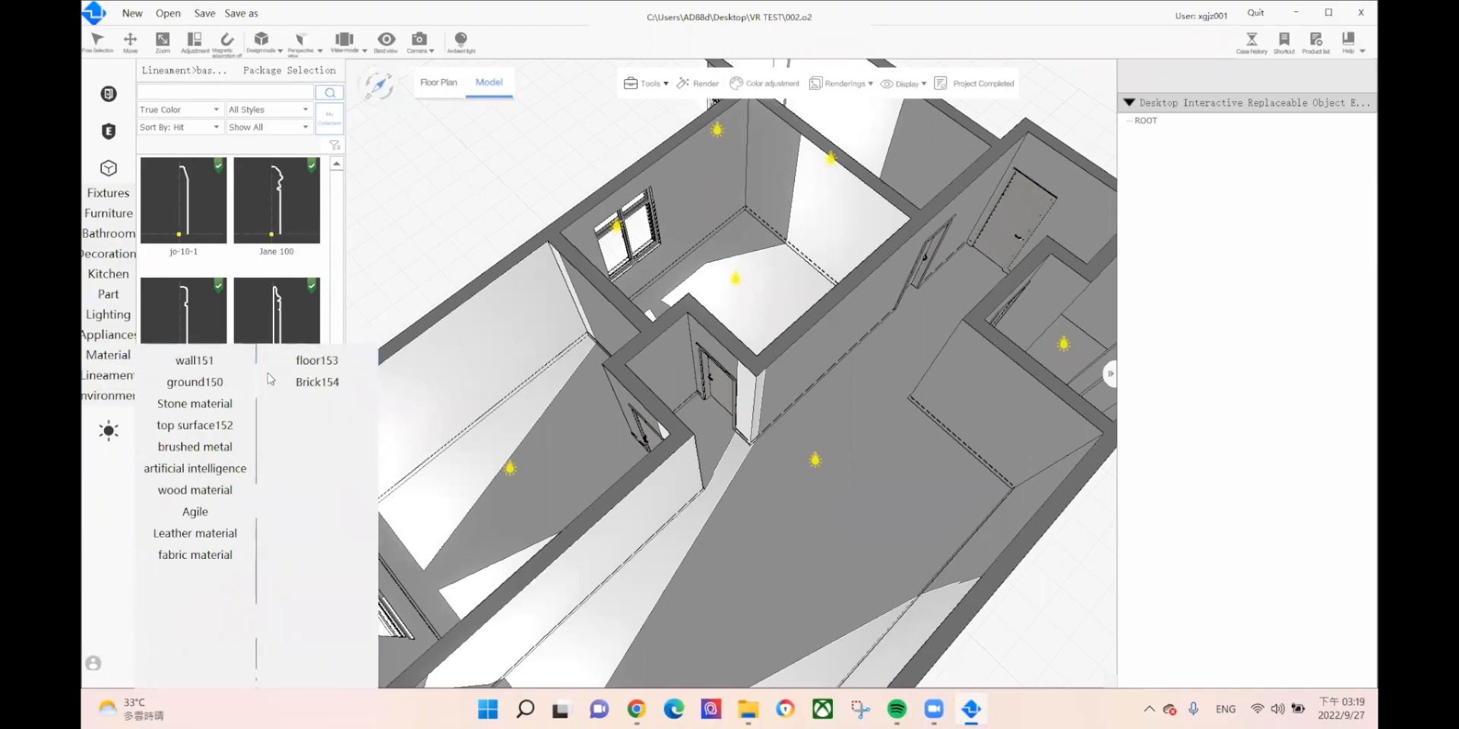
pyautogui.click(291, 363)
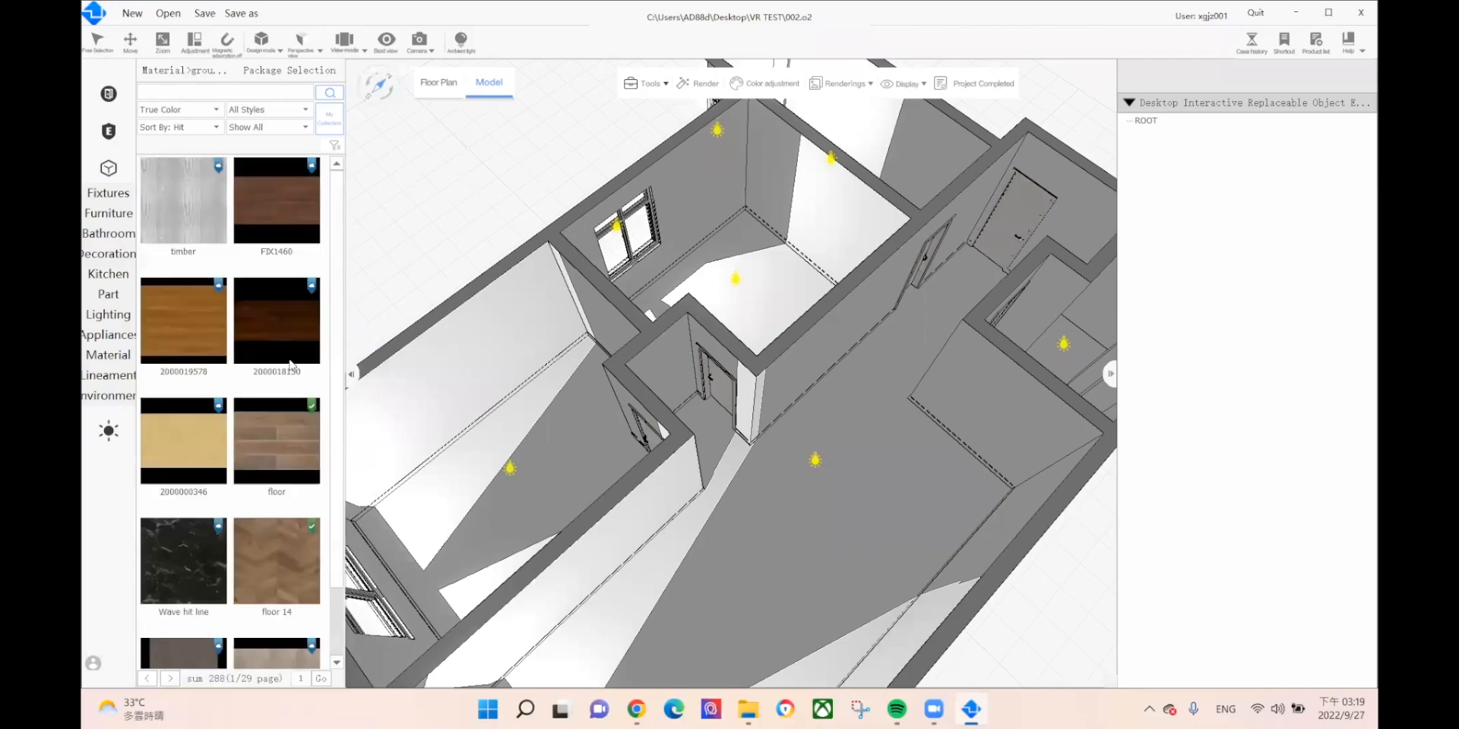
pyautogui.moveTo(267, 438); pyautogui.dragTo(773, 595)
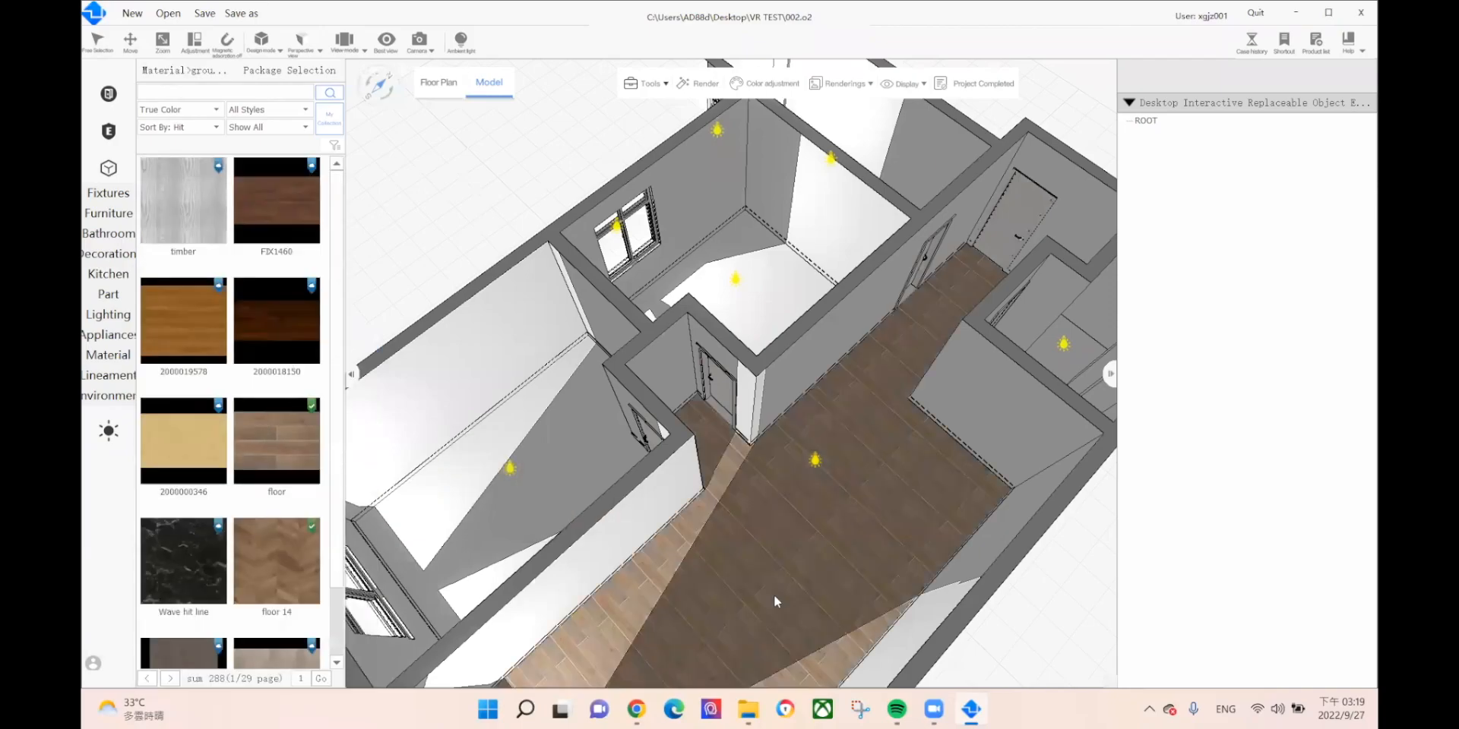
pyautogui.click(760, 547)
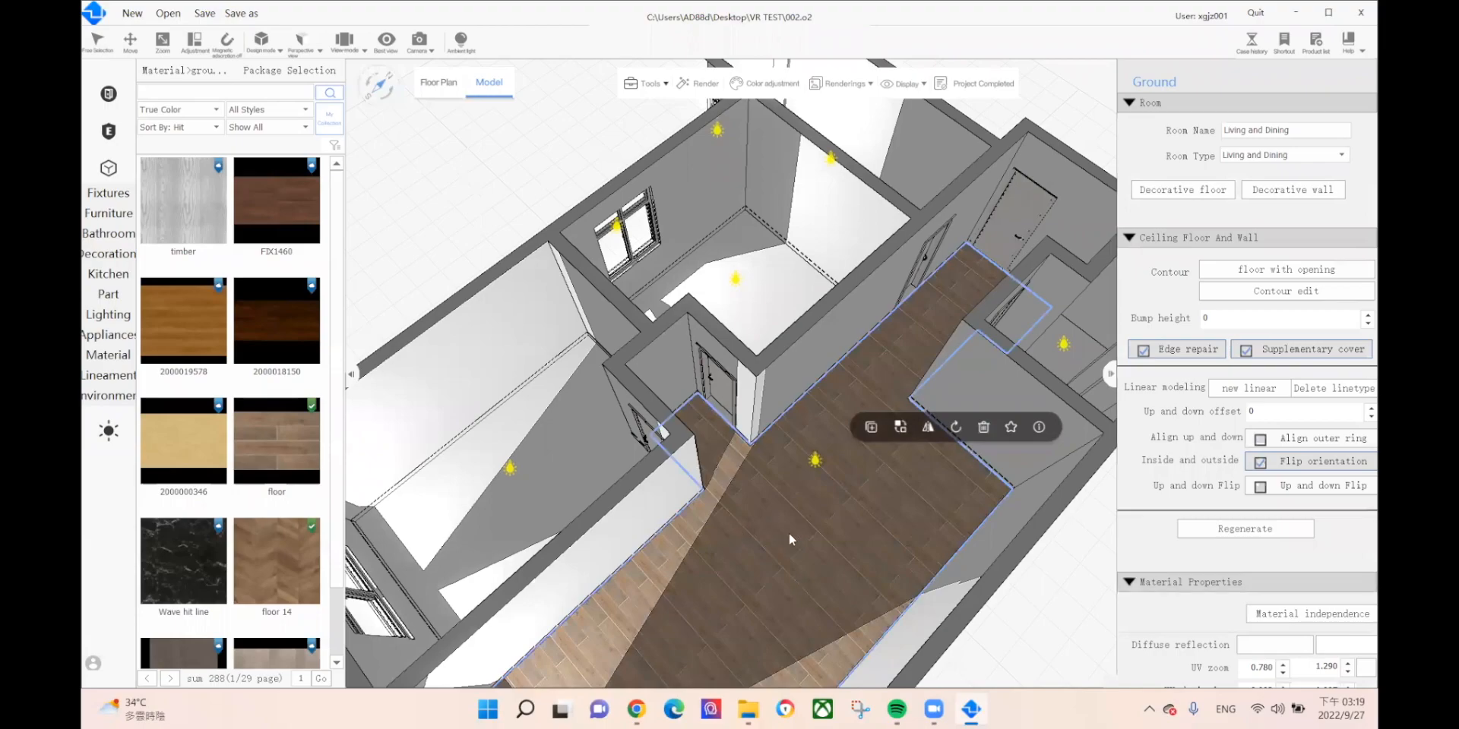
# Step: Texture-brush the corridor's wood flooring onto the left and upper room floors
pyautogui.rightClick(789, 492)
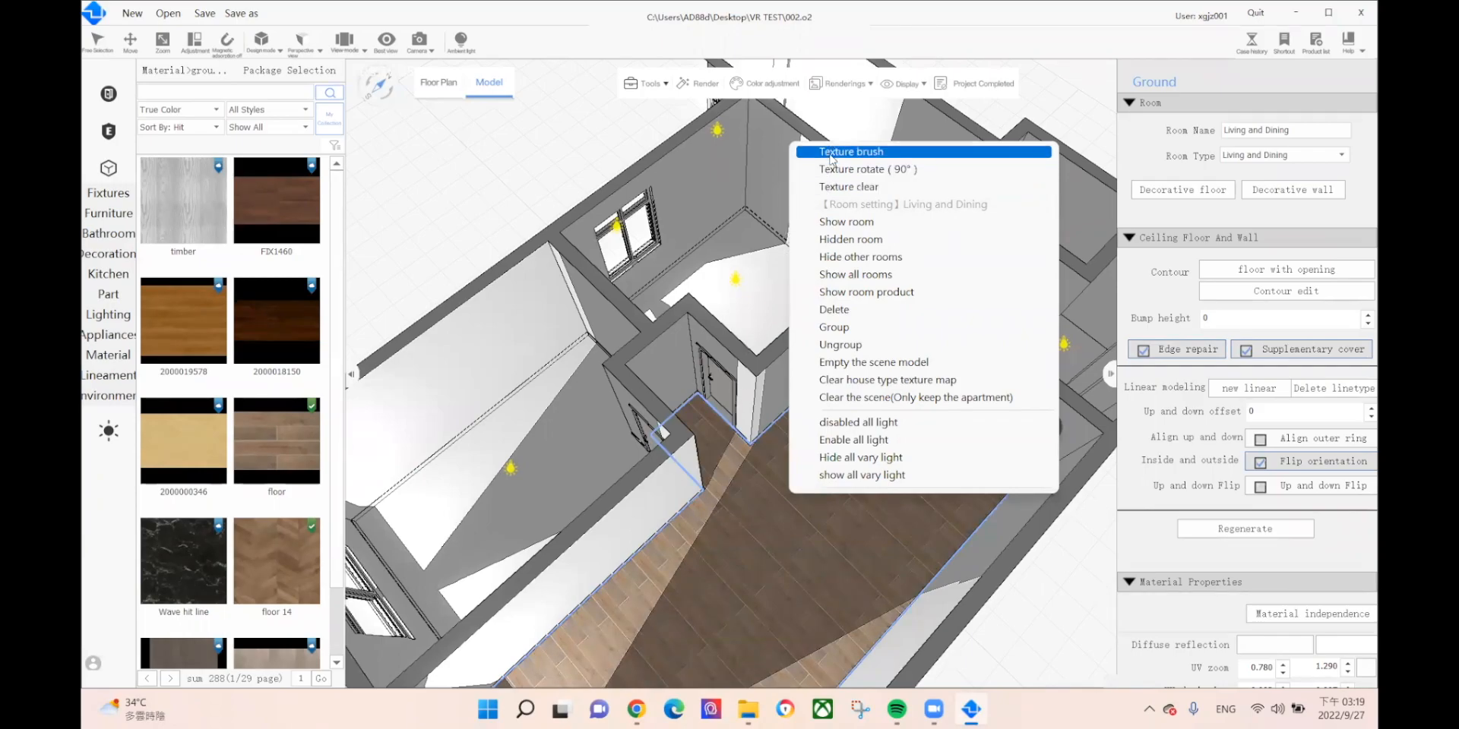
pyautogui.click(831, 154)
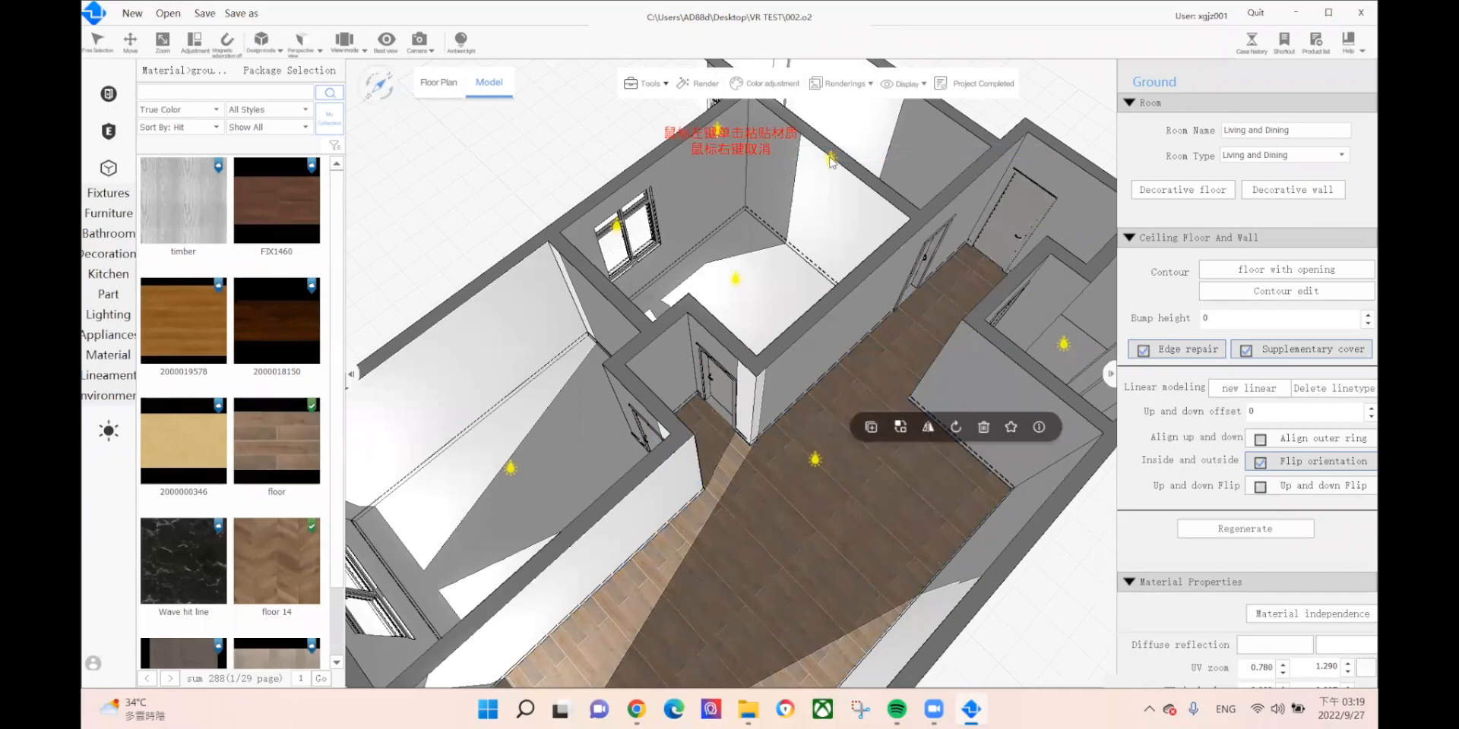
pyautogui.click(554, 459)
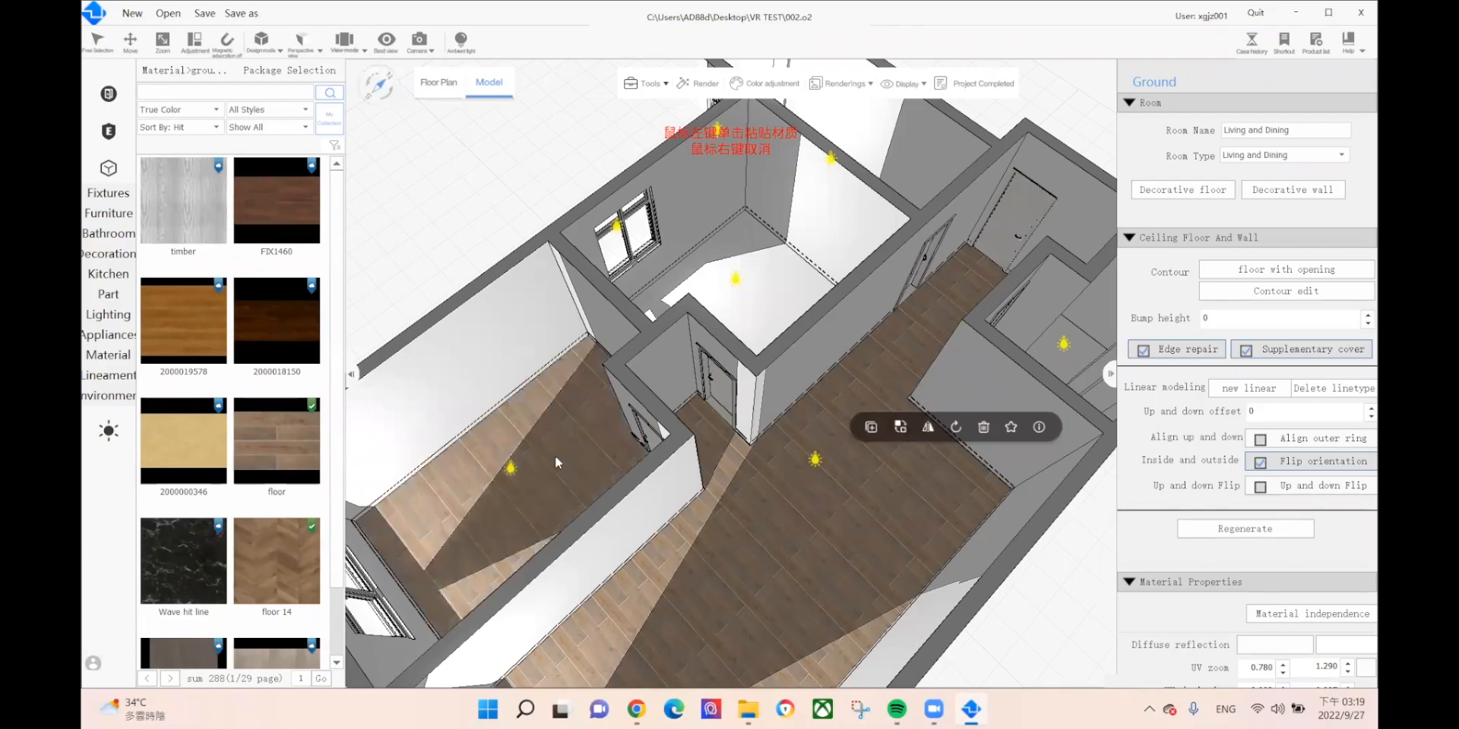
pyautogui.click(758, 280)
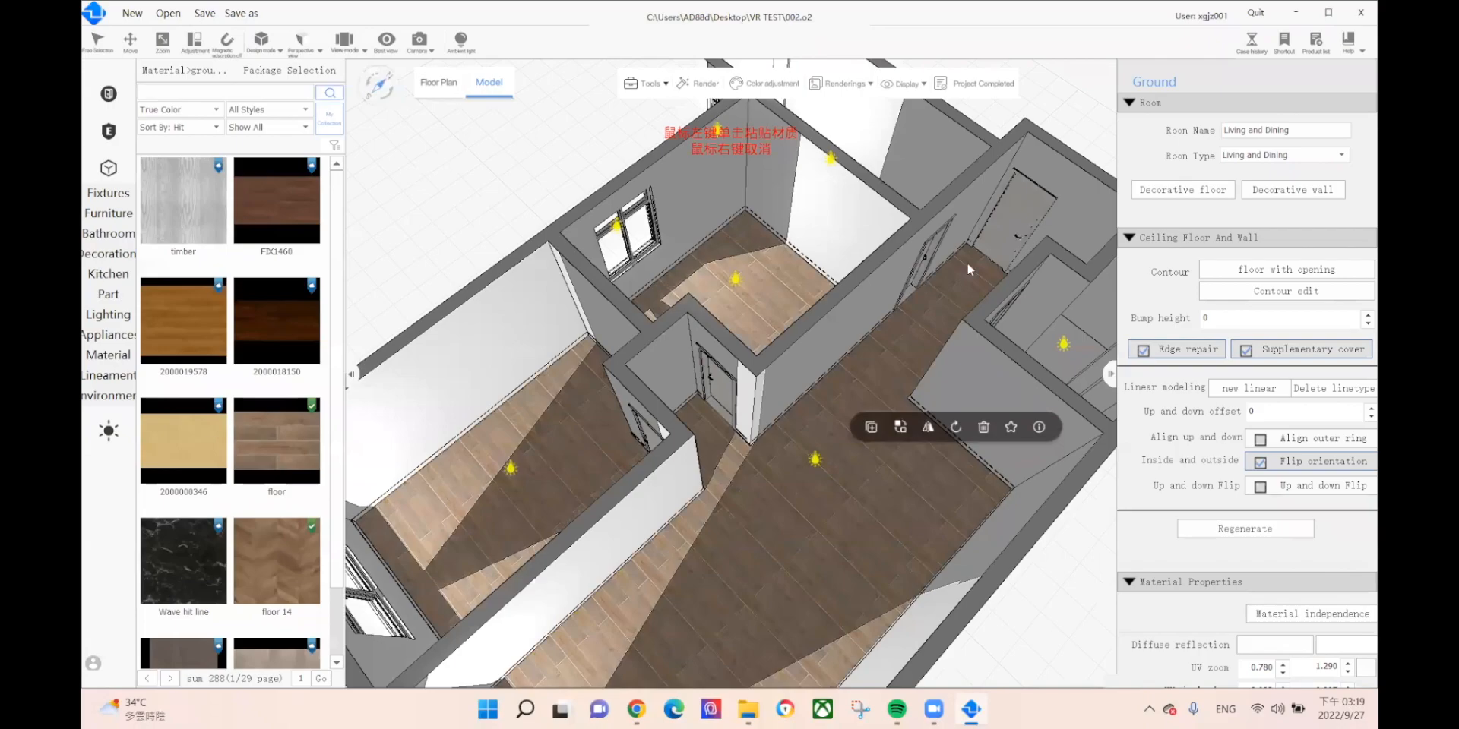
# Step: Bring the corridor junction into close view and select its floor area
pyautogui.scroll(1, 644, 394)
pyautogui.moveTo(644, 394); pyautogui.dragTo(492, 465, button='middle')
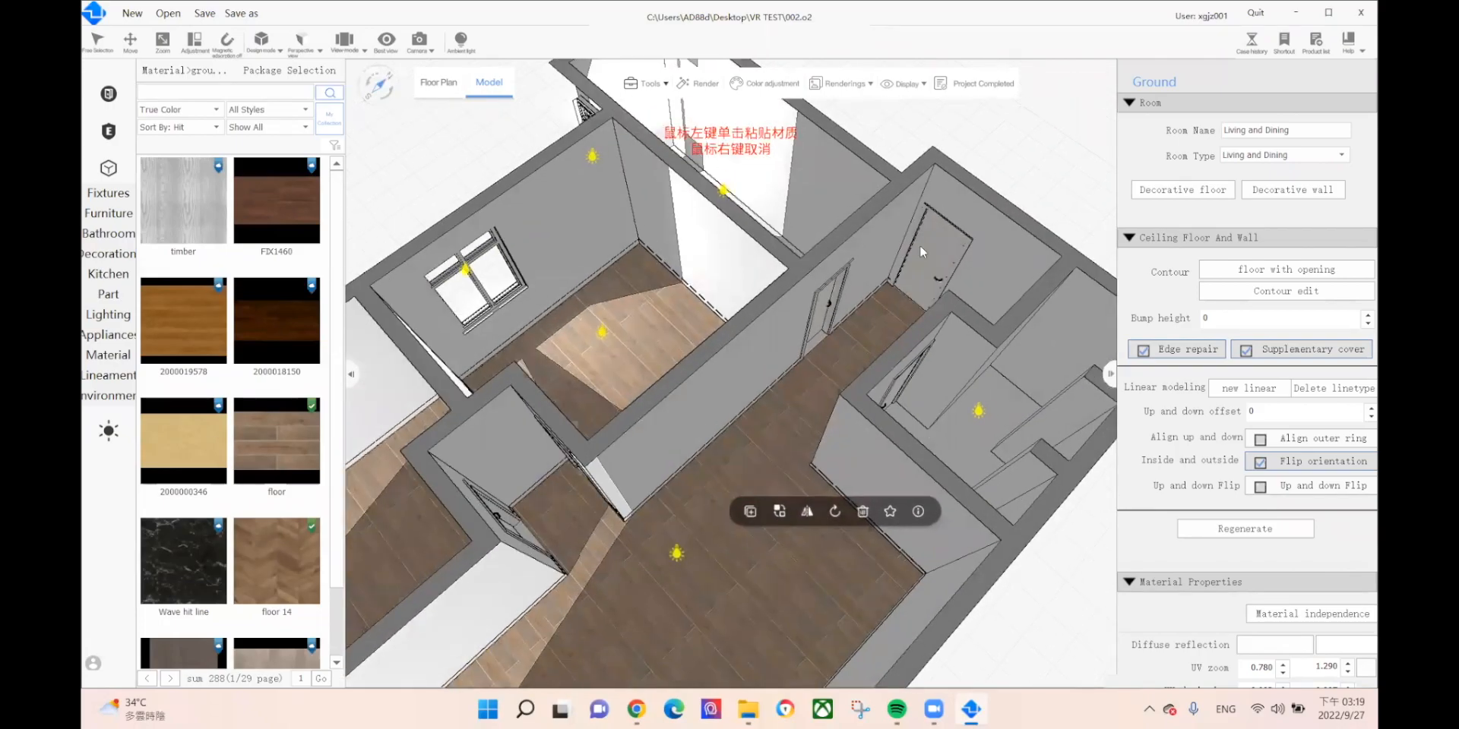
pyautogui.scroll(3, 782, 350)
pyautogui.moveTo(782, 350); pyautogui.dragTo(621, 490, button='middle')
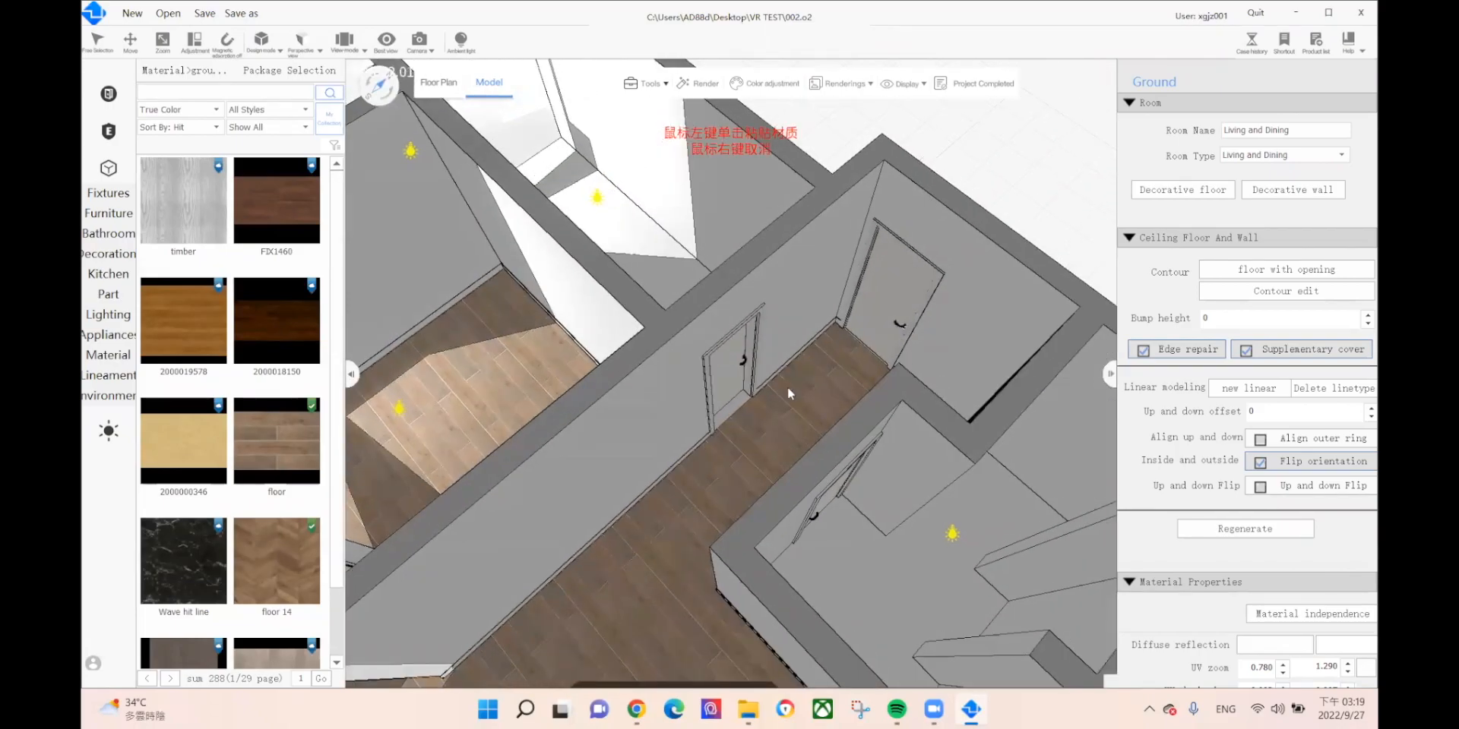
pyautogui.scroll(4, 898, 310)
pyautogui.moveTo(899, 310); pyautogui.dragTo(693, 475, button='middle')
pyautogui.scroll(-5, 680, 526)
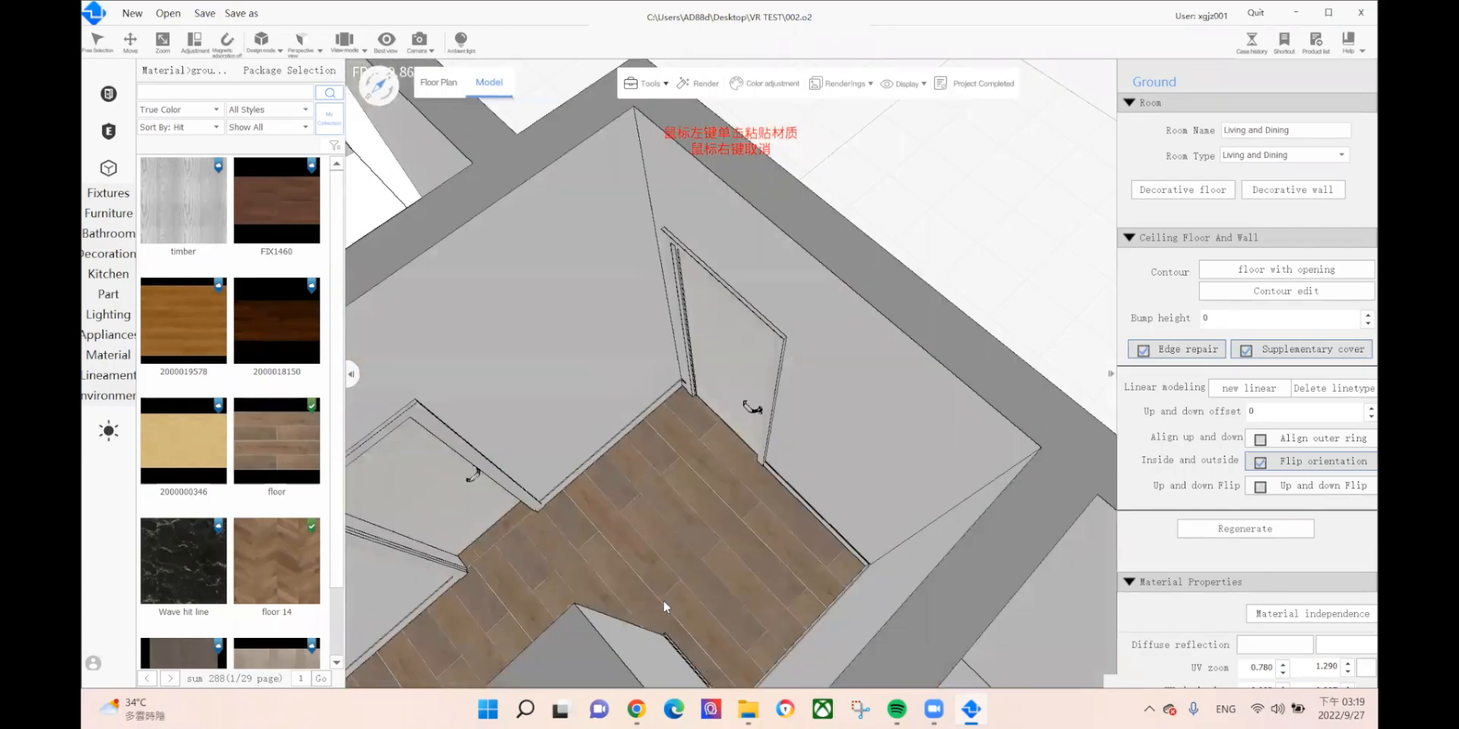
pyautogui.moveTo(673, 403); pyautogui.dragTo(680, 519, button='right')
pyautogui.moveTo(622, 472); pyautogui.dragTo(809, 313, button='middle')
pyautogui.scroll(4, 768, 285)
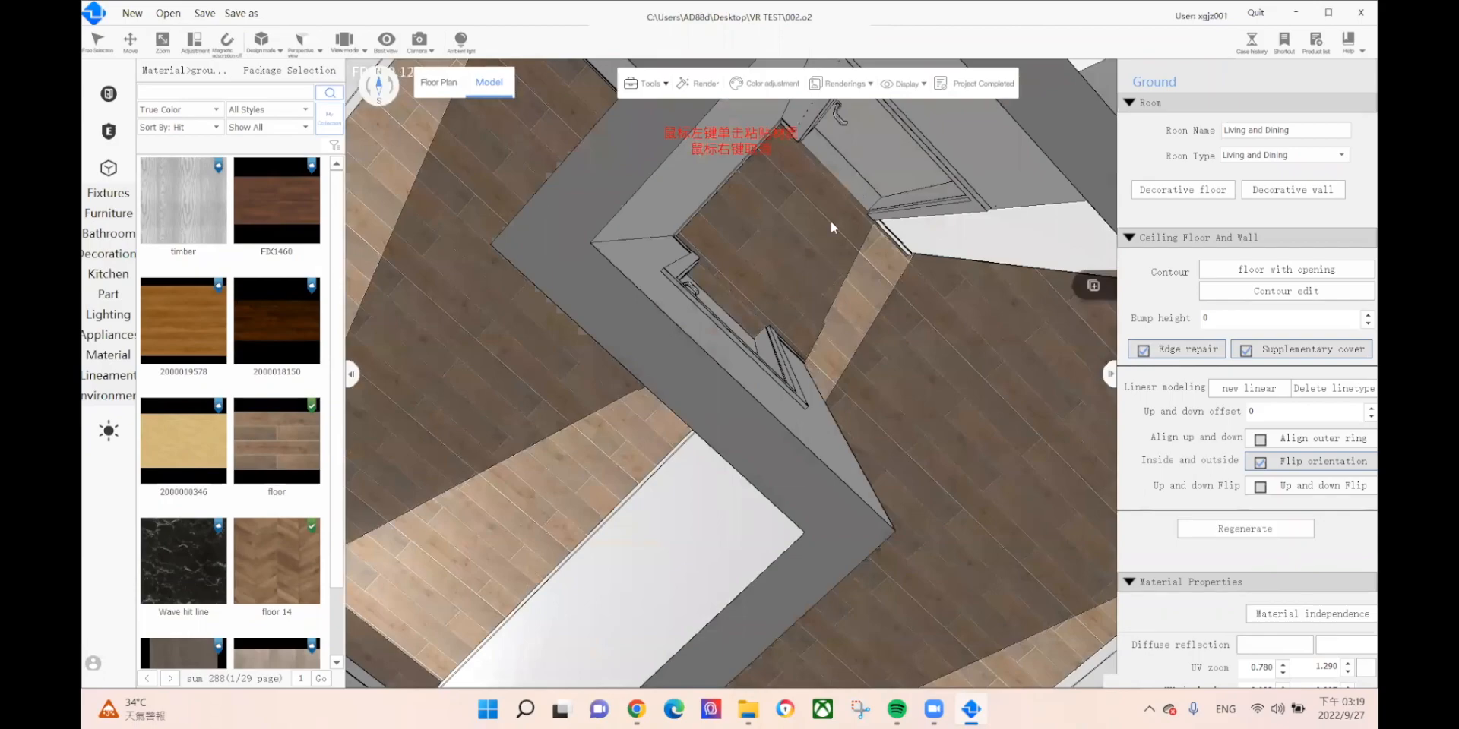
pyautogui.click(795, 275)
pyautogui.moveTo(777, 267); pyautogui.dragTo(734, 260, button='right')
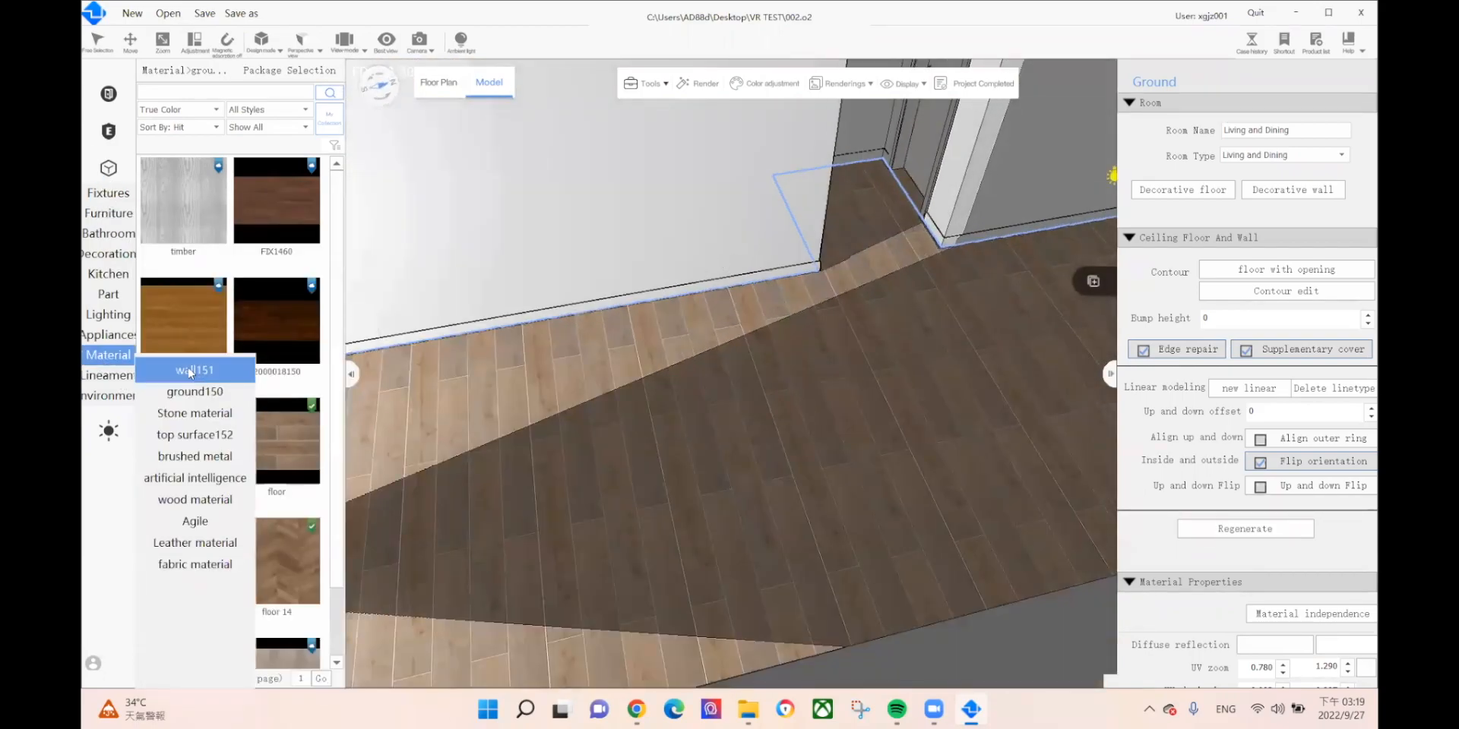
# Step: Lay Icelandic white tile from ground150 > Brick154 on a room floor and the balcony floor
pyautogui.moveTo(212, 402)
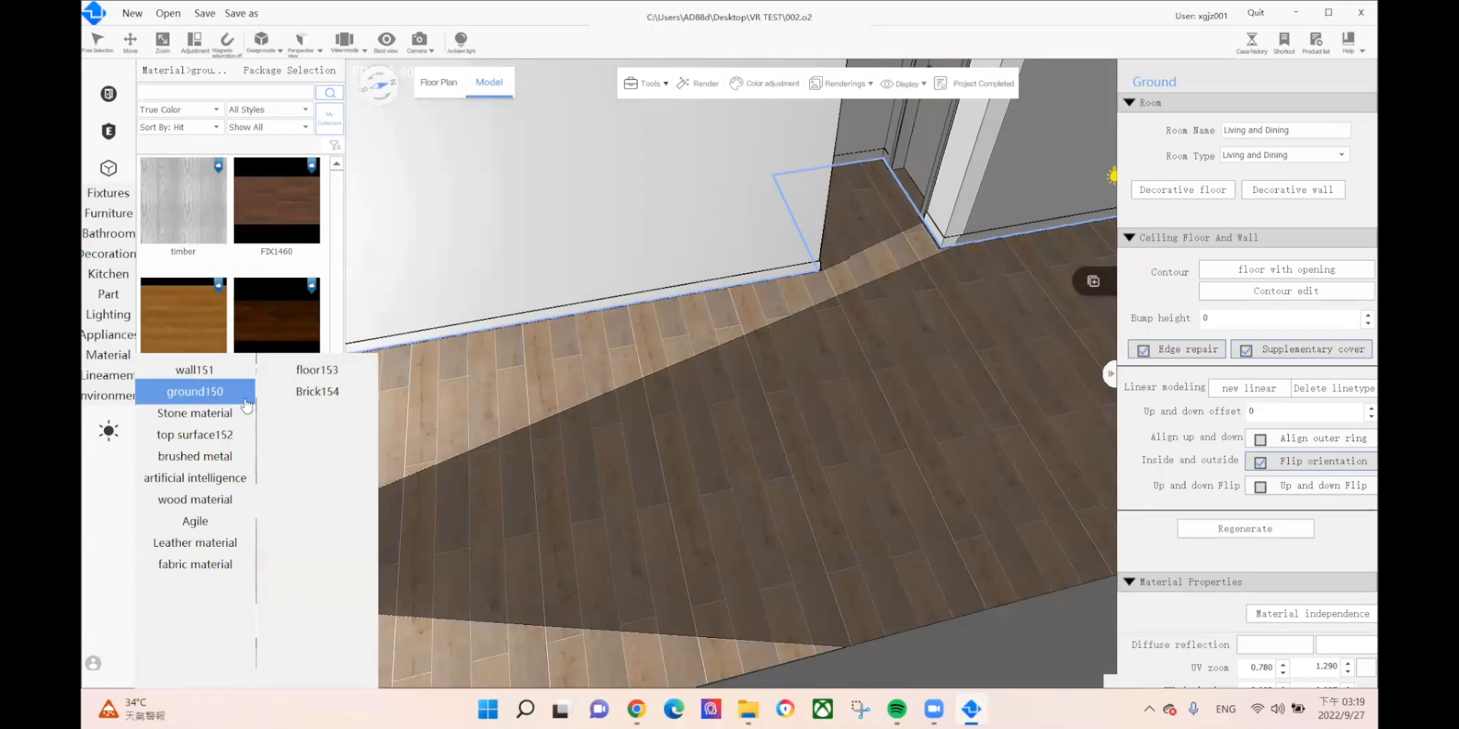
pyautogui.click(301, 394)
pyautogui.scroll(-5, 789, 335)
pyautogui.moveTo(798, 338); pyautogui.dragTo(443, 449, button='middle')
pyautogui.moveTo(681, 463); pyautogui.dragTo(455, 533, button='middle')
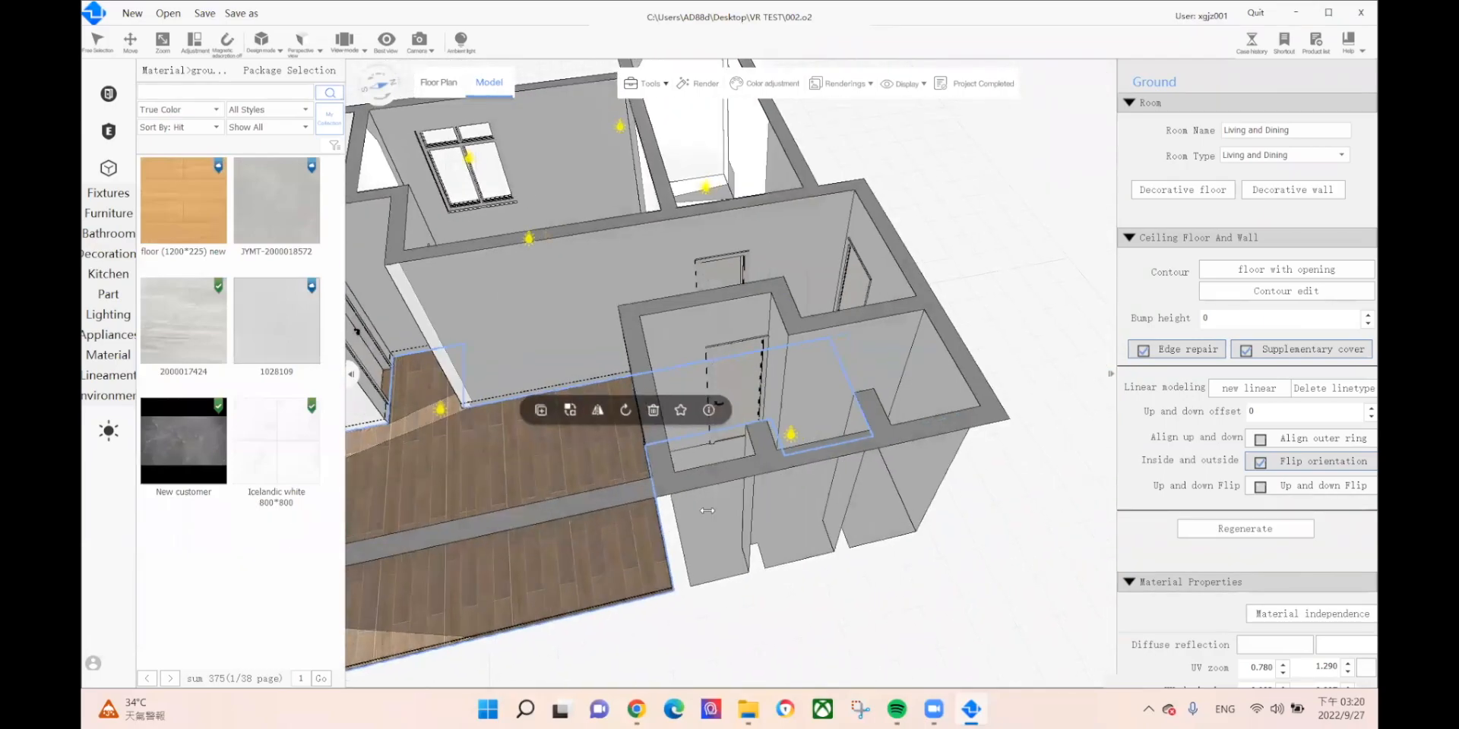
pyautogui.moveTo(709, 511); pyautogui.dragTo(710, 524, button='middle')
pyautogui.moveTo(295, 445); pyautogui.dragTo(808, 542)
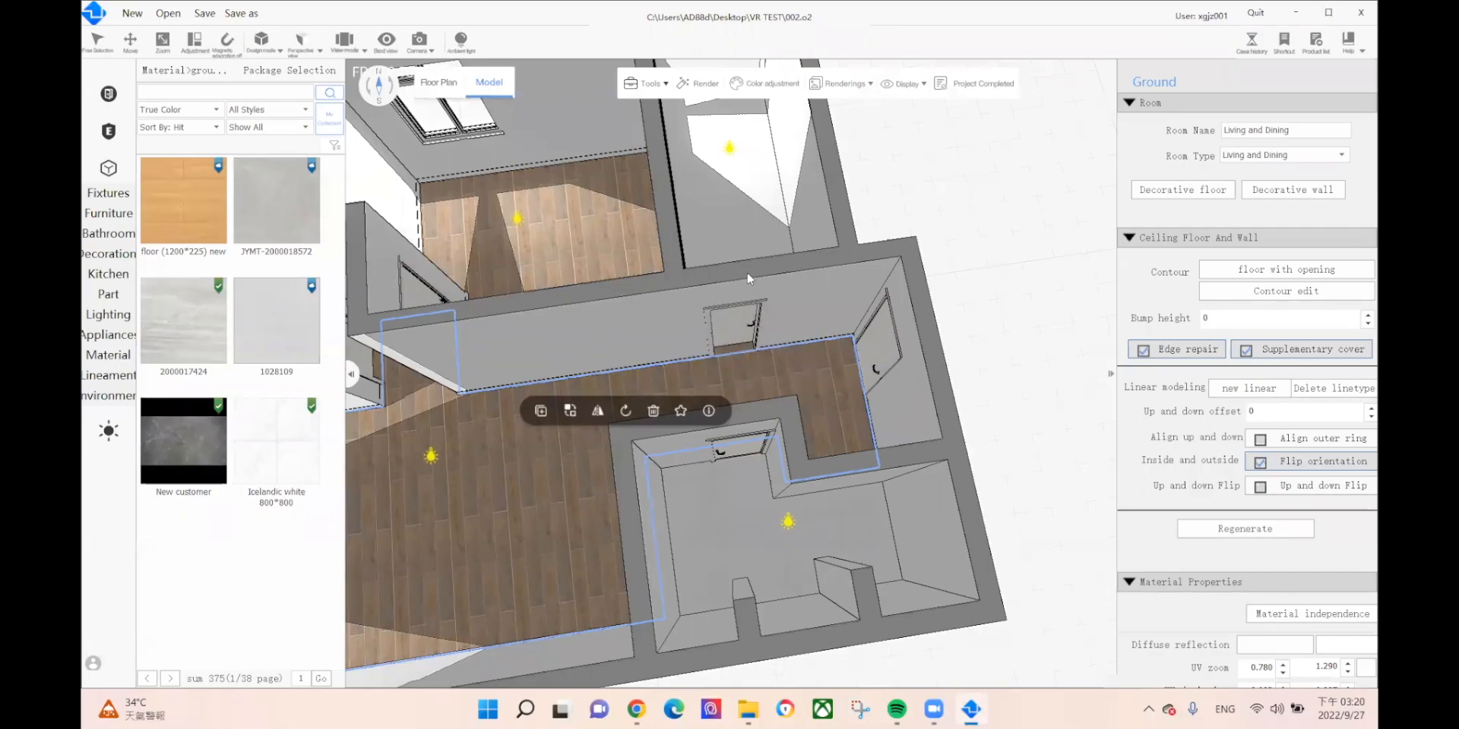
pyautogui.moveTo(723, 539); pyautogui.dragTo(720, 650, button='middle')
pyautogui.moveTo(380, 326); pyautogui.dragTo(771, 339)
# Step: Pan and orbit the view right across the plan toward the doorway
pyautogui.moveTo(606, 501); pyautogui.dragTo(951, 499, button='middle')
pyautogui.moveTo(652, 521); pyautogui.dragTo(1034, 472, button='middle')
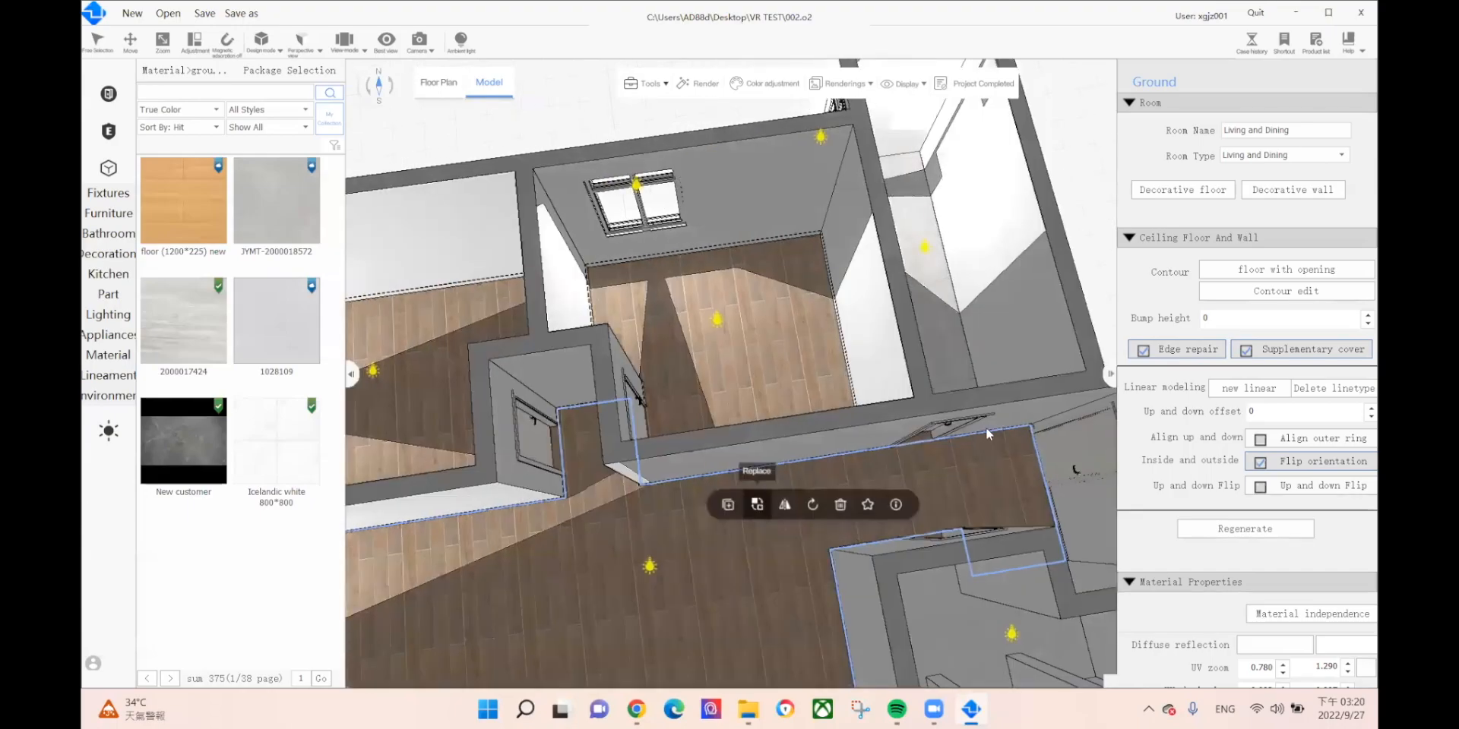
pyautogui.moveTo(541, 513); pyautogui.dragTo(1132, 465, button='middle')
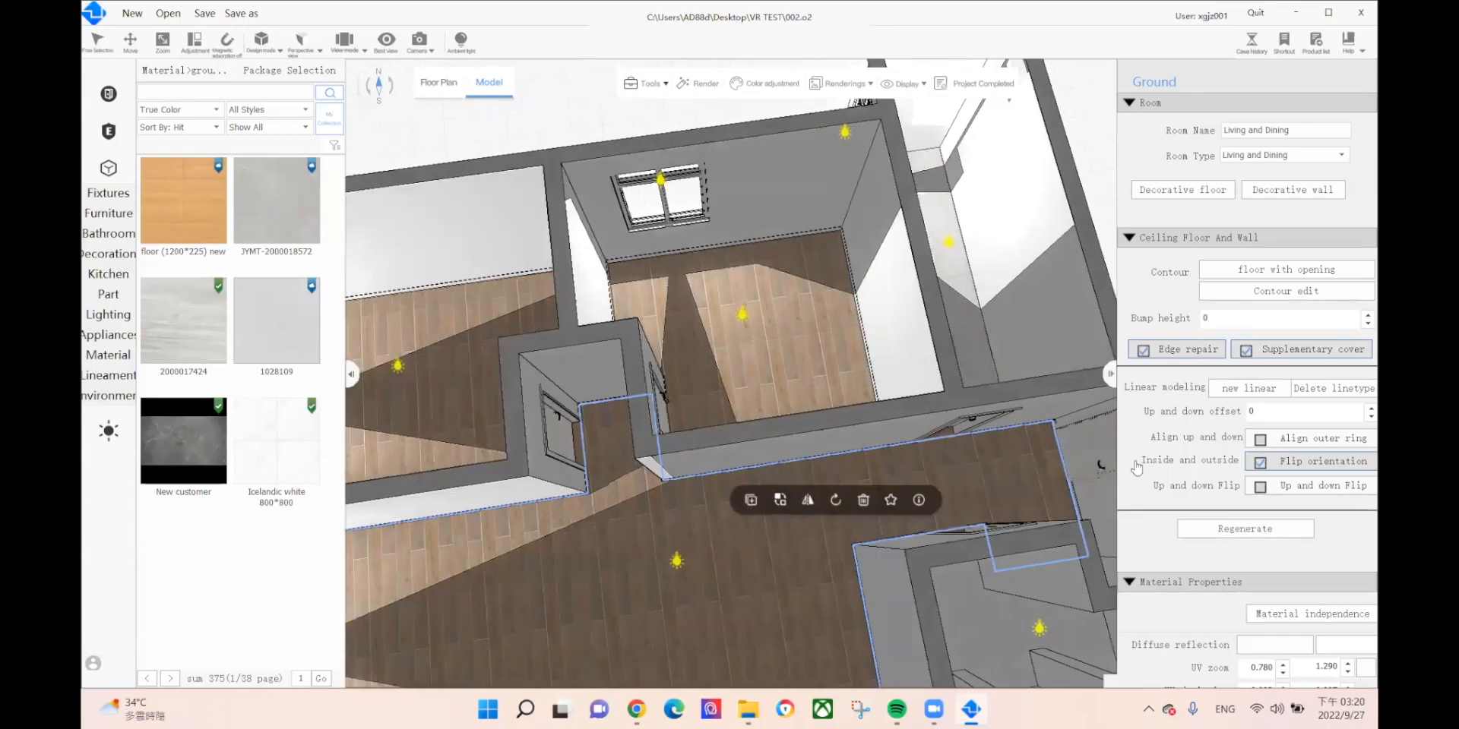
pyautogui.scroll(2, 620, 406)
pyautogui.scroll(1, 620, 411)
pyautogui.moveTo(731, 492); pyautogui.dragTo(366, 434, button='right')
pyautogui.moveTo(874, 435); pyautogui.dragTo(553, 418, button='middle')
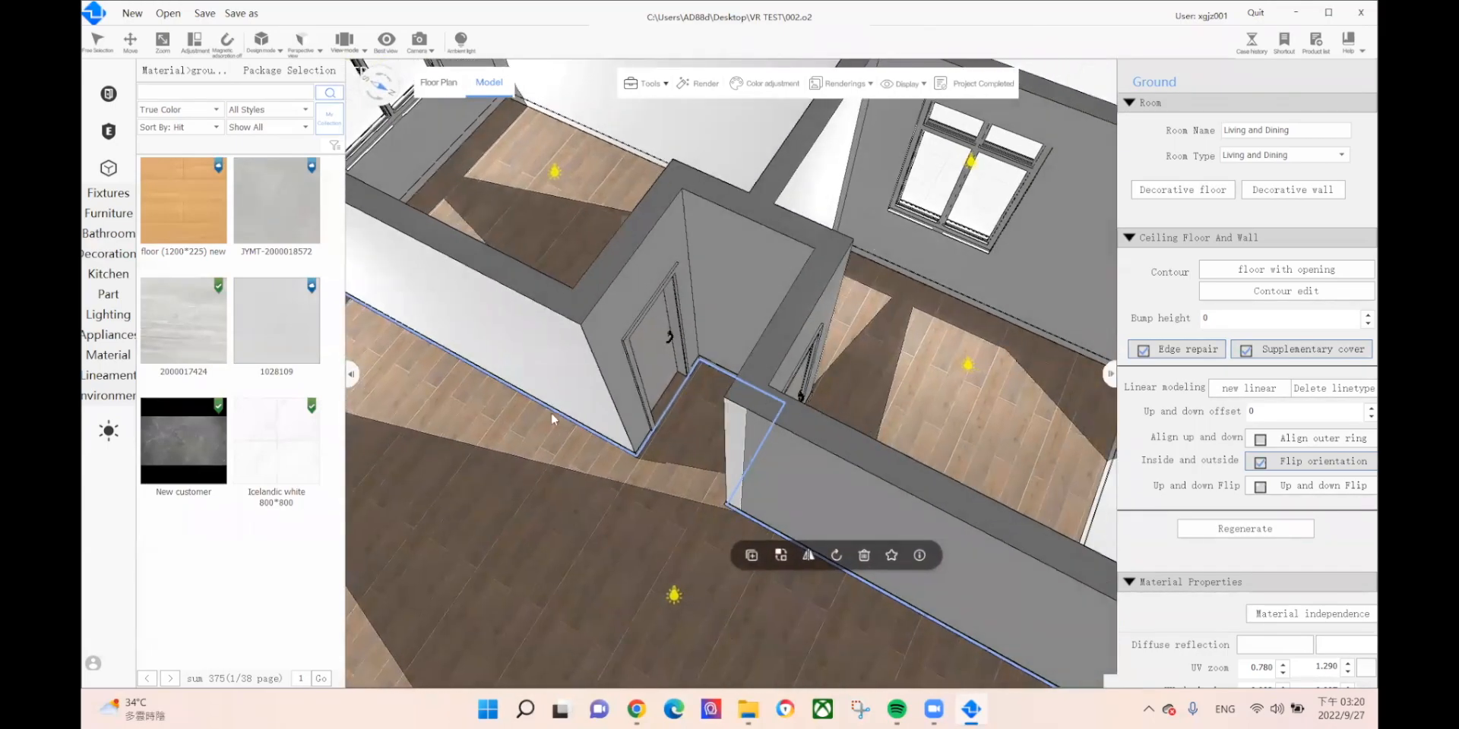
# Step: Apply the Chinese wood grain material from the wood category to the door
pyautogui.moveTo(98, 357)
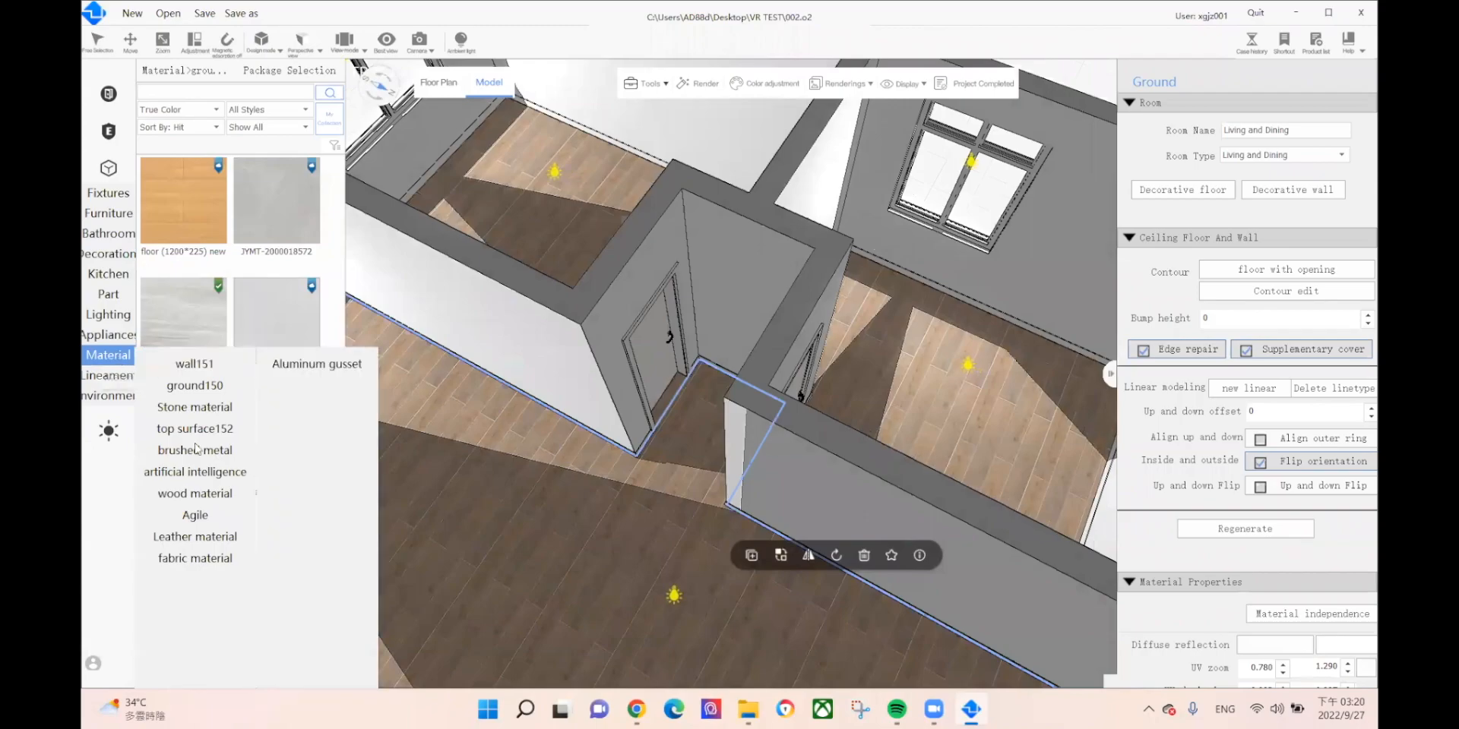
pyautogui.moveTo(214, 505)
pyautogui.click(211, 496)
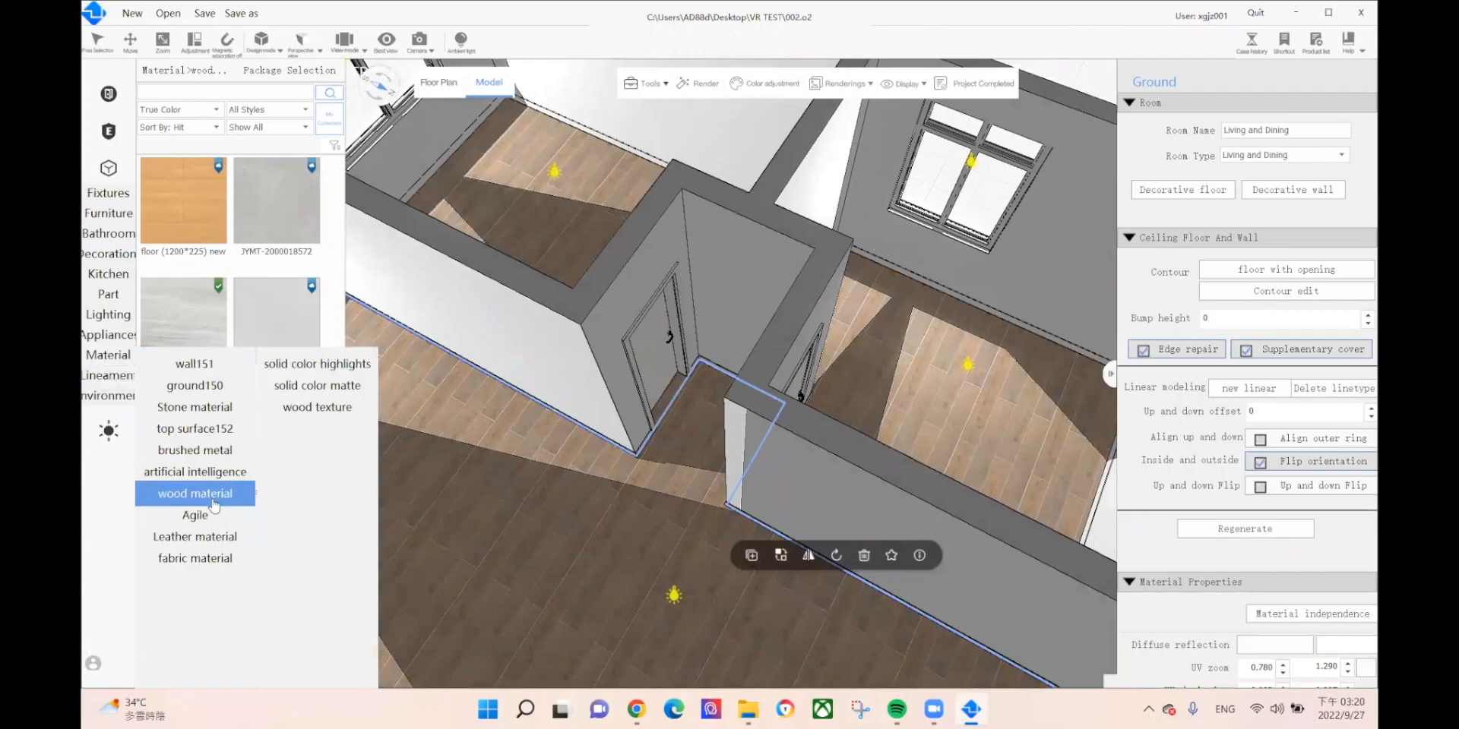
pyautogui.moveTo(181, 238); pyautogui.dragTo(653, 380)
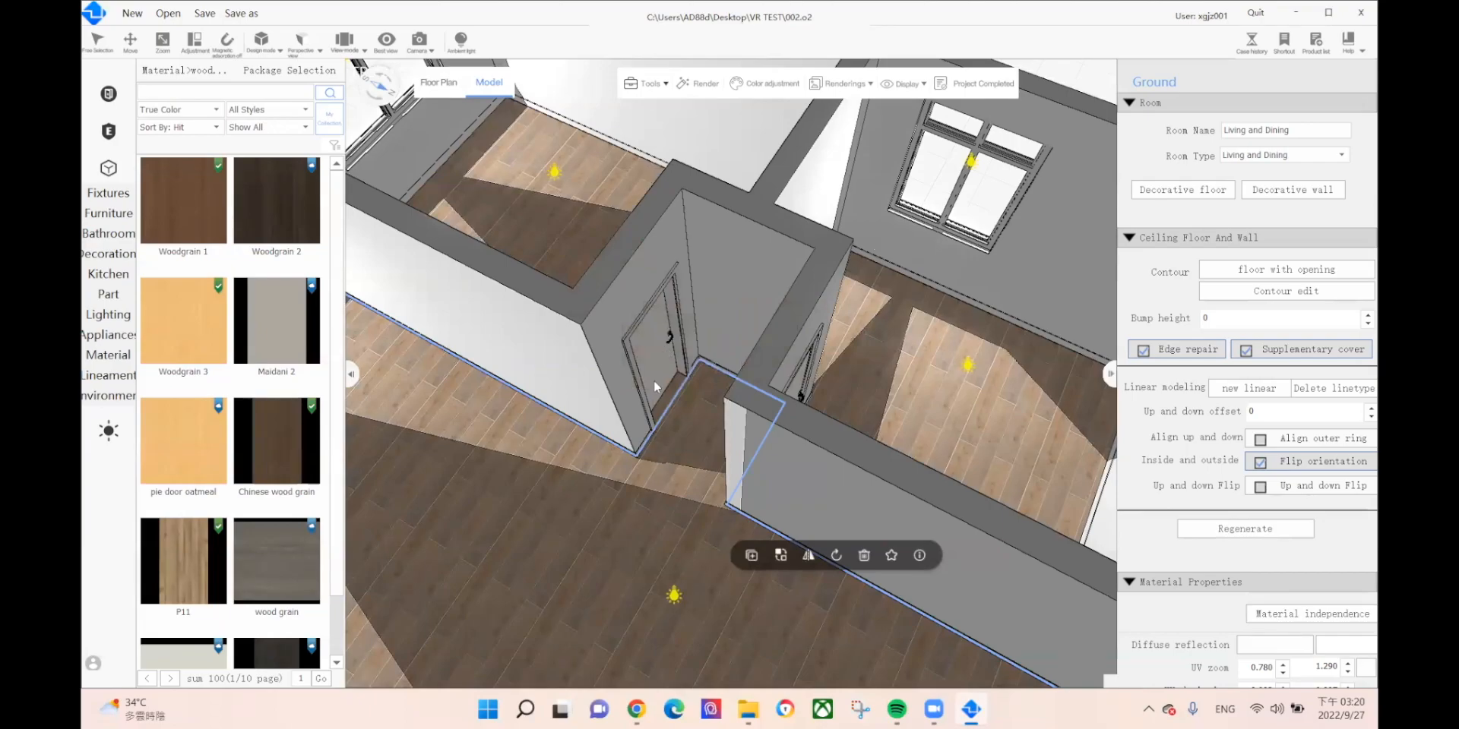
pyautogui.moveTo(287, 454); pyautogui.dragTo(626, 342)
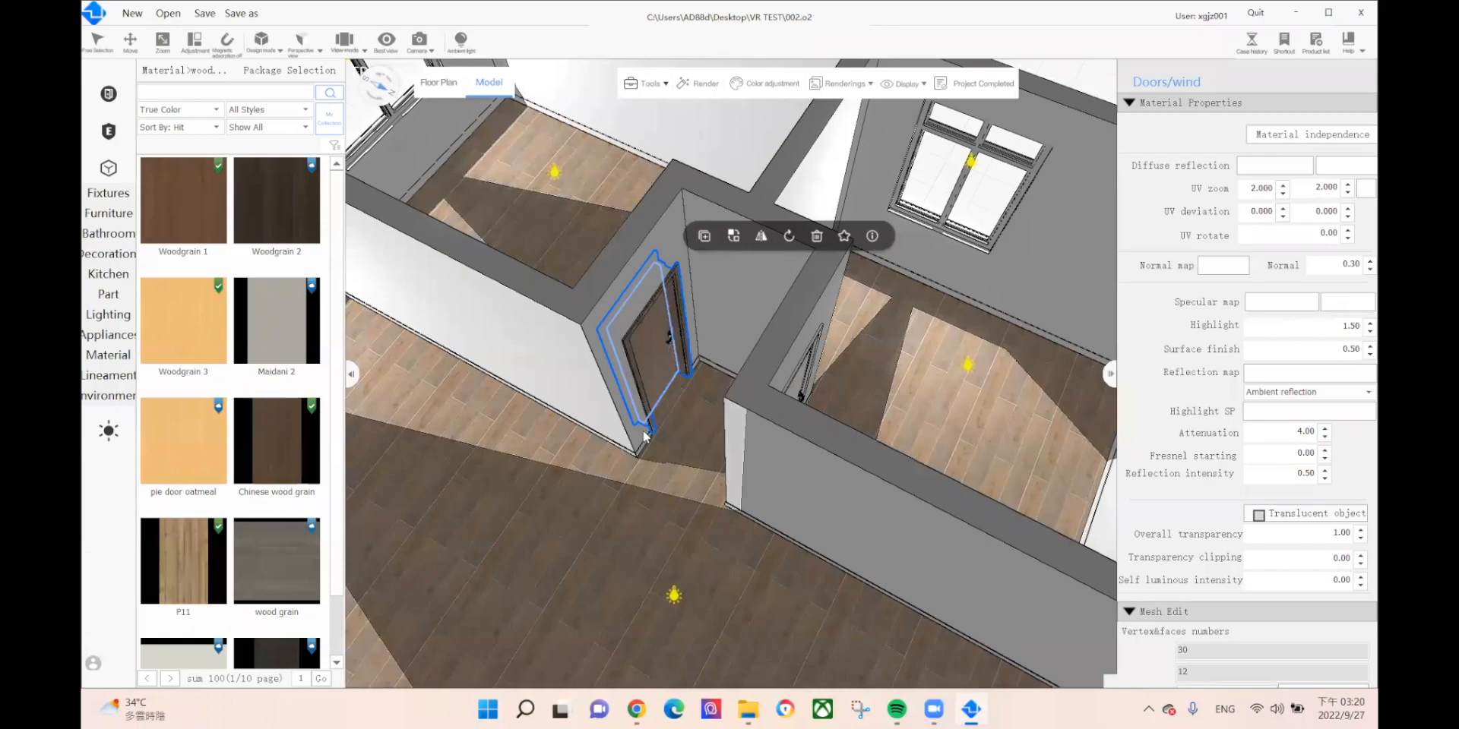
pyautogui.scroll(3, 617, 472)
pyautogui.click(595, 473)
# Step: Brush the door's wood grain onto the next room's door frame and the baseboard
pyautogui.rightClick(597, 467)
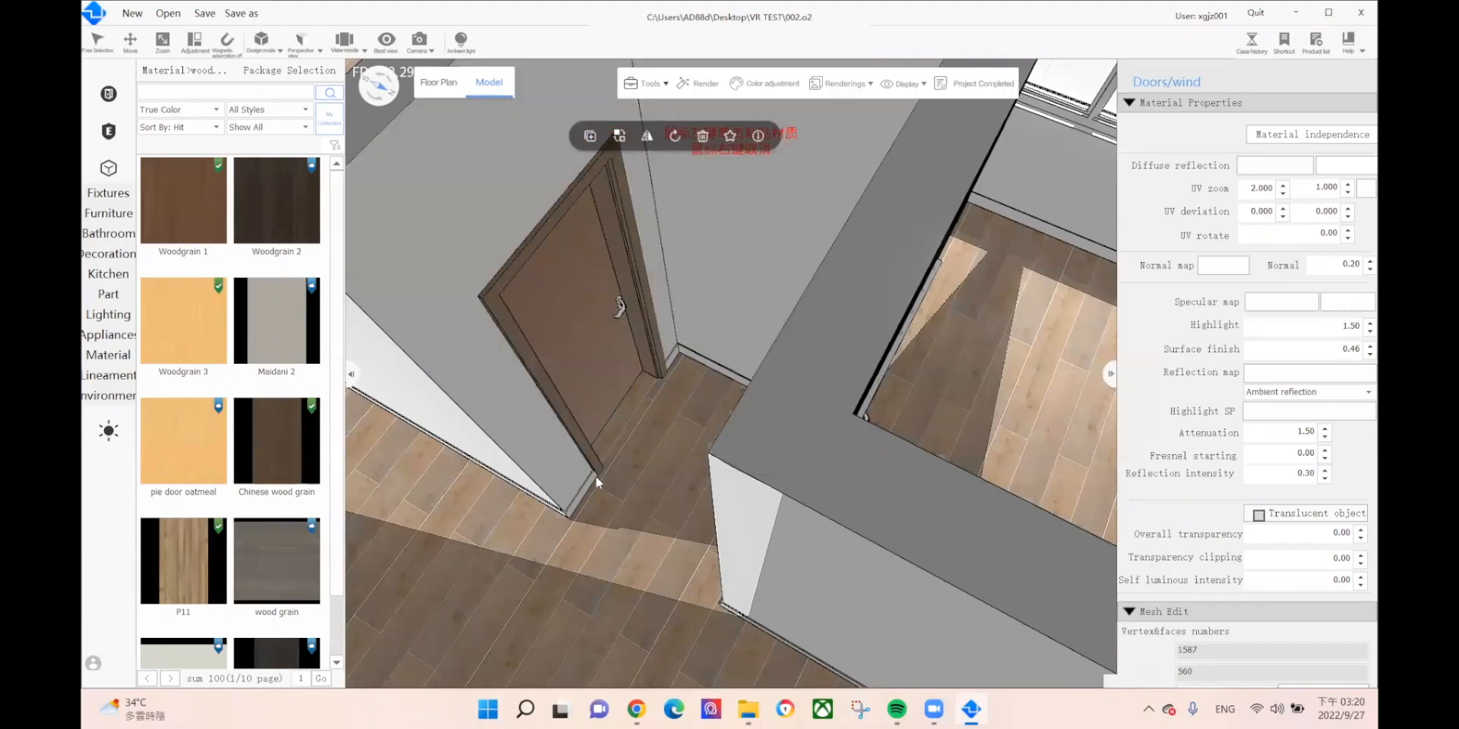
pyautogui.moveTo(777, 355); pyautogui.dragTo(542, 355, button='middle')
pyautogui.click(534, 361)
pyautogui.click(622, 257)
pyautogui.scroll(-5, 659, 329)
pyautogui.moveTo(623, 340); pyautogui.dragTo(436, 220, button='middle')
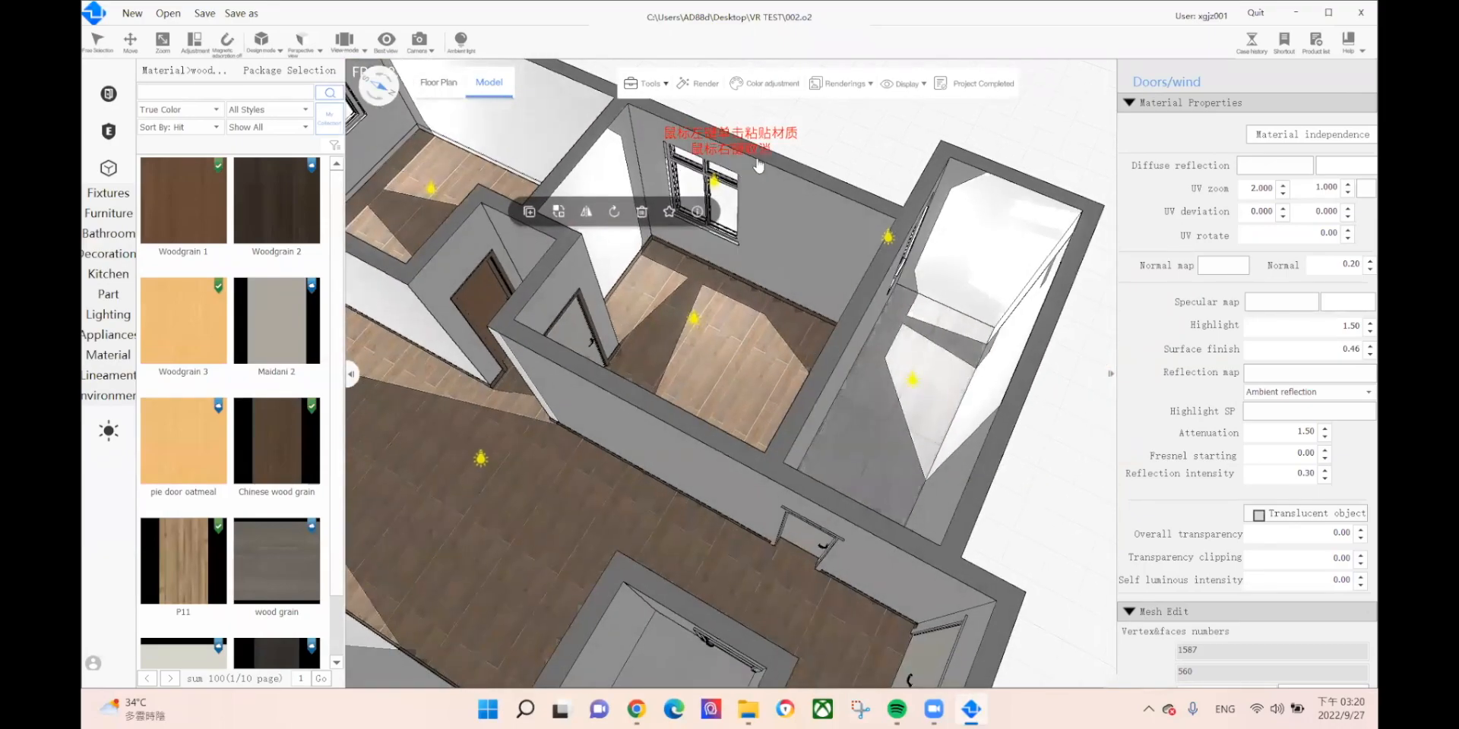
pyautogui.scroll(5, 769, 463)
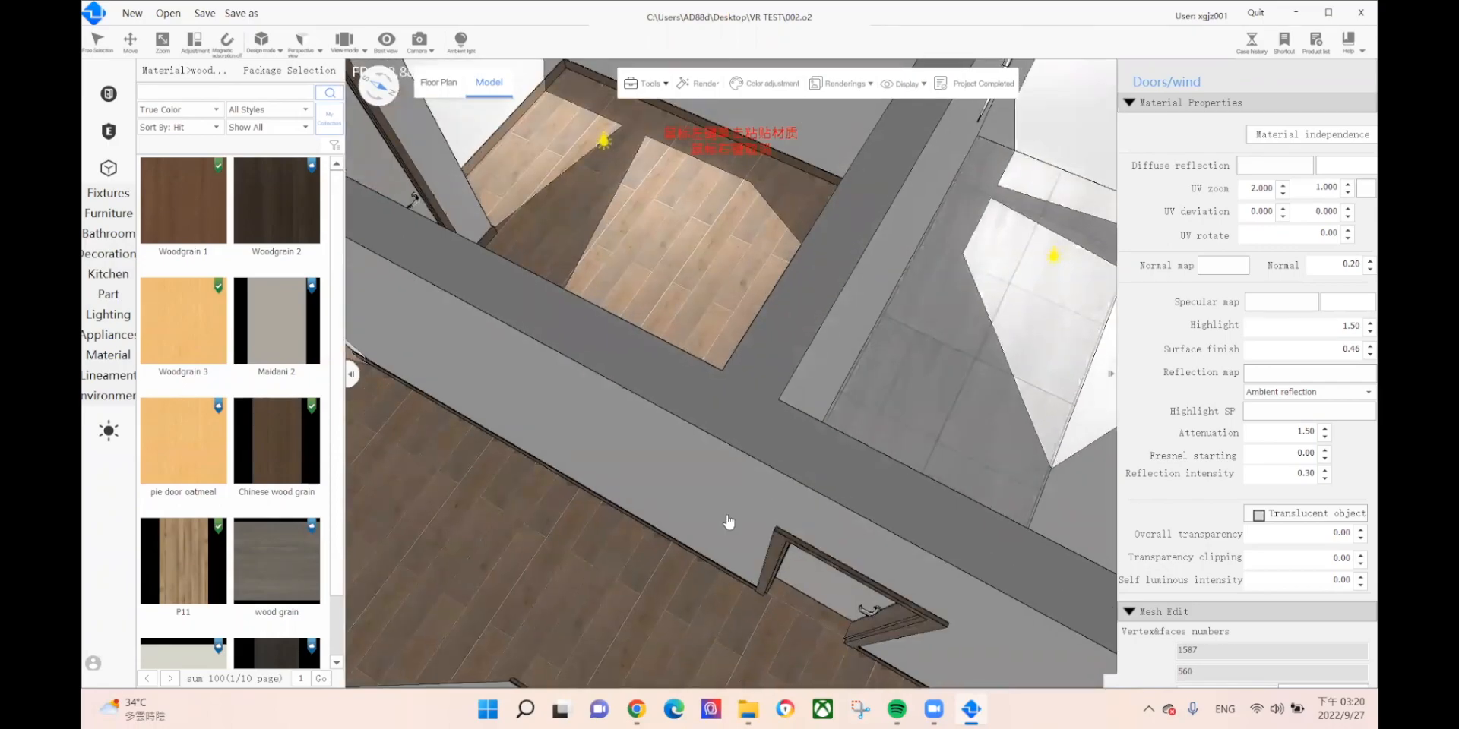
pyautogui.scroll(6, 727, 522)
pyautogui.moveTo(719, 554); pyautogui.dragTo(785, 592, button='middle')
# Step: Pick up the door panel's wood with the texture brush and paste it onto two more doors
pyautogui.rightClick(697, 266)
pyautogui.moveTo(693, 214); pyautogui.dragTo(753, 400, button='middle')
pyautogui.moveTo(672, 434); pyautogui.dragTo(1216, 619, button='middle')
pyautogui.click(510, 283)
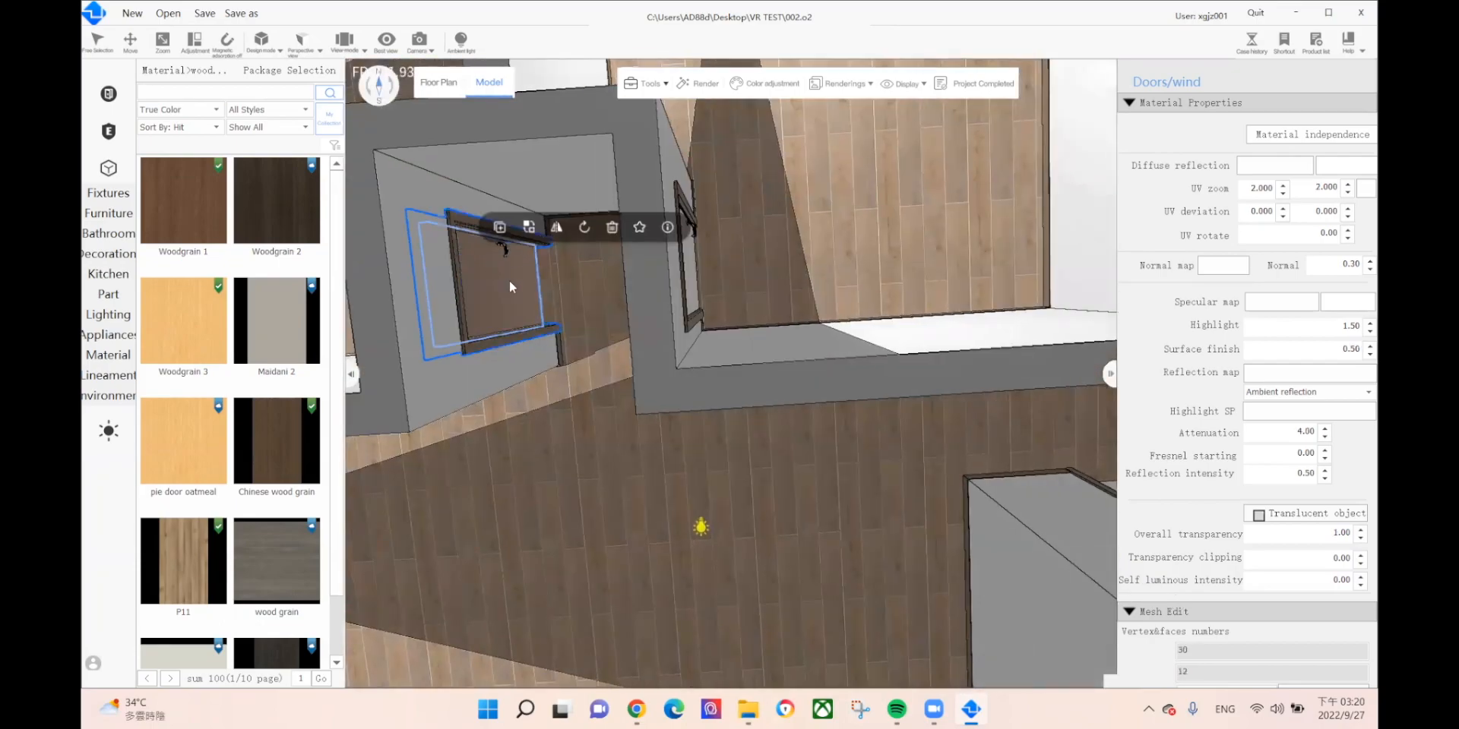
pyautogui.rightClick(509, 286)
pyautogui.click(597, 262)
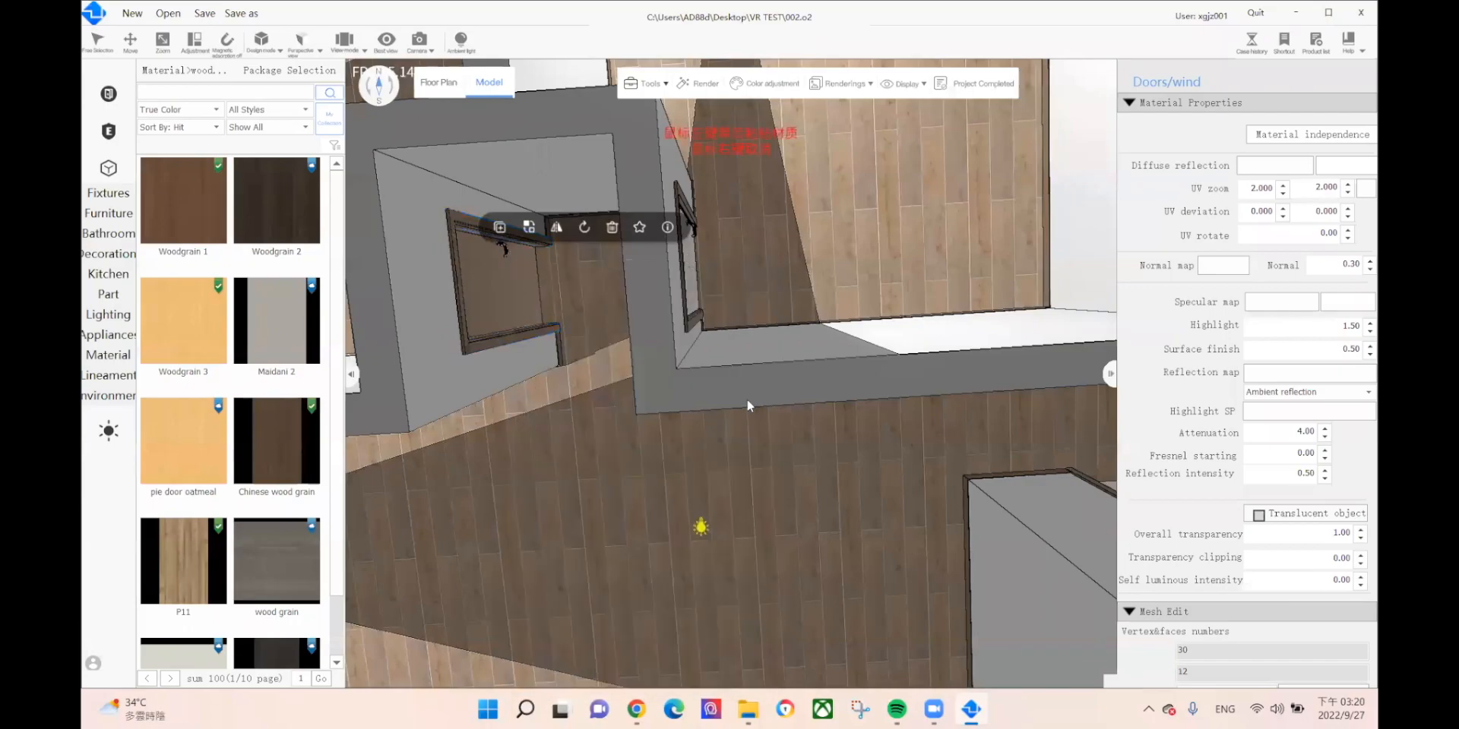
pyautogui.moveTo(665, 303); pyautogui.dragTo(693, 338, button='middle')
pyautogui.moveTo(831, 384); pyautogui.dragTo(623, 56, button='middle')
pyautogui.click(999, 401)
pyautogui.moveTo(731, 366); pyautogui.dragTo(426, 114, button='middle')
pyautogui.click(966, 437)
# Step: Paste the wood onto the strip above the hallway, the door frame jambs and the right door frame
pyautogui.moveTo(798, 459); pyautogui.dragTo(799, 503, button='middle')
pyautogui.moveTo(620, 473); pyautogui.dragTo(609, 443, button='middle')
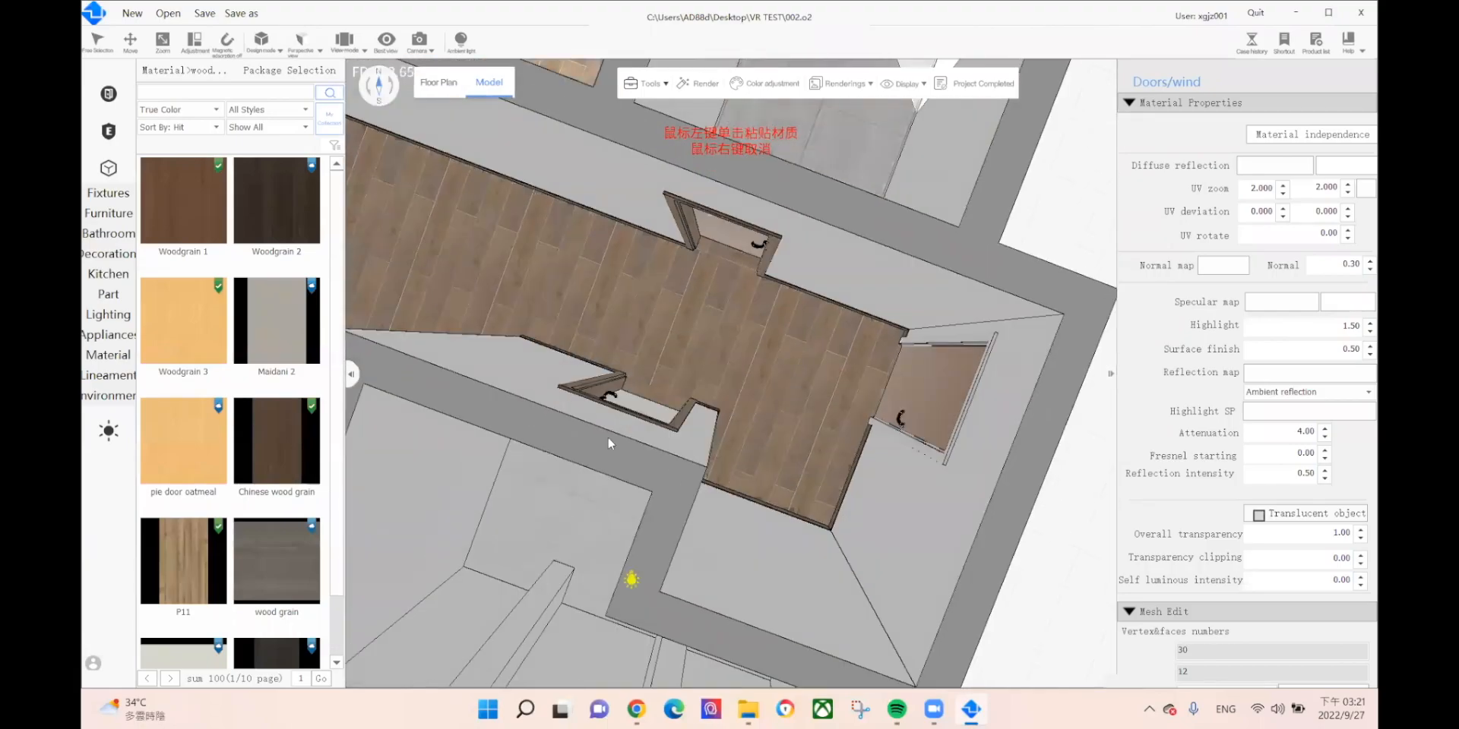
pyautogui.click(901, 332)
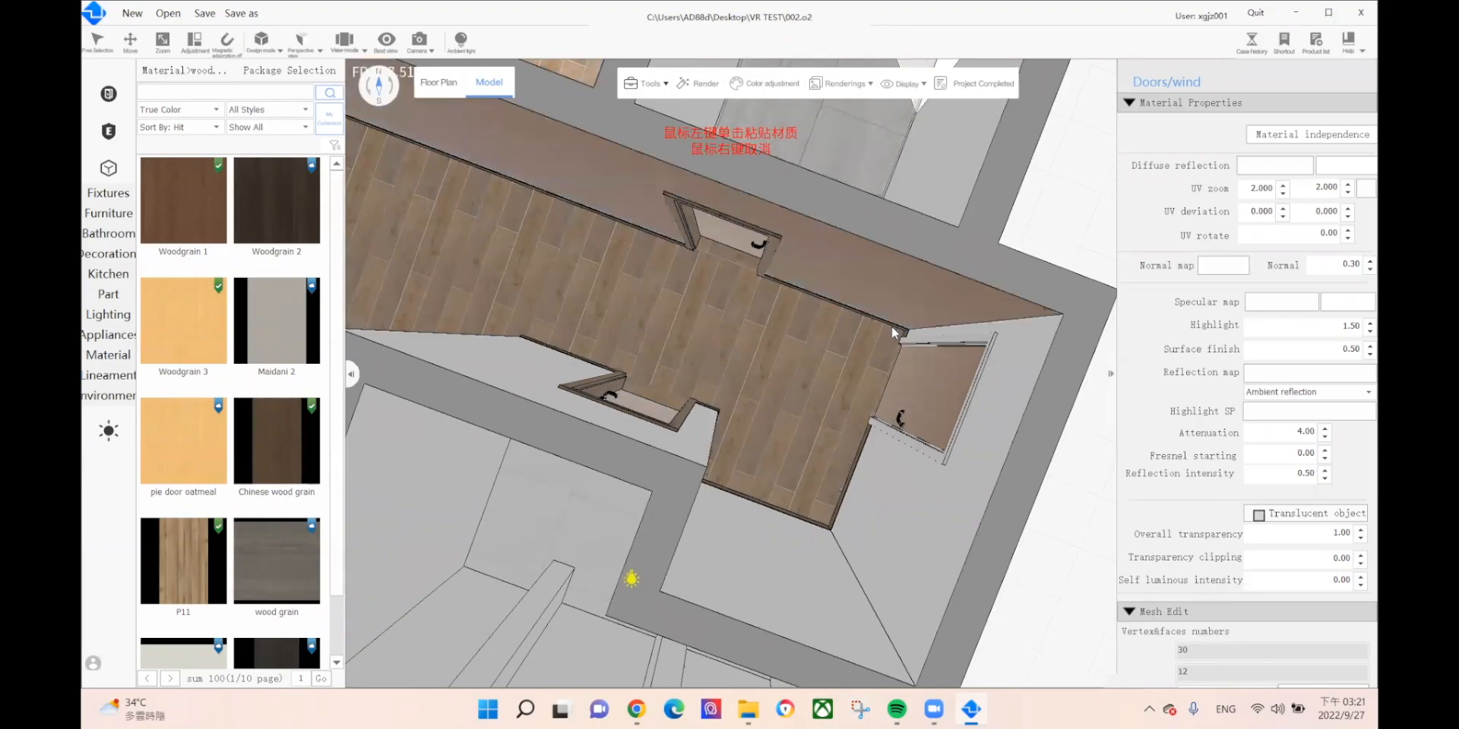
pyautogui.scroll(5, 884, 326)
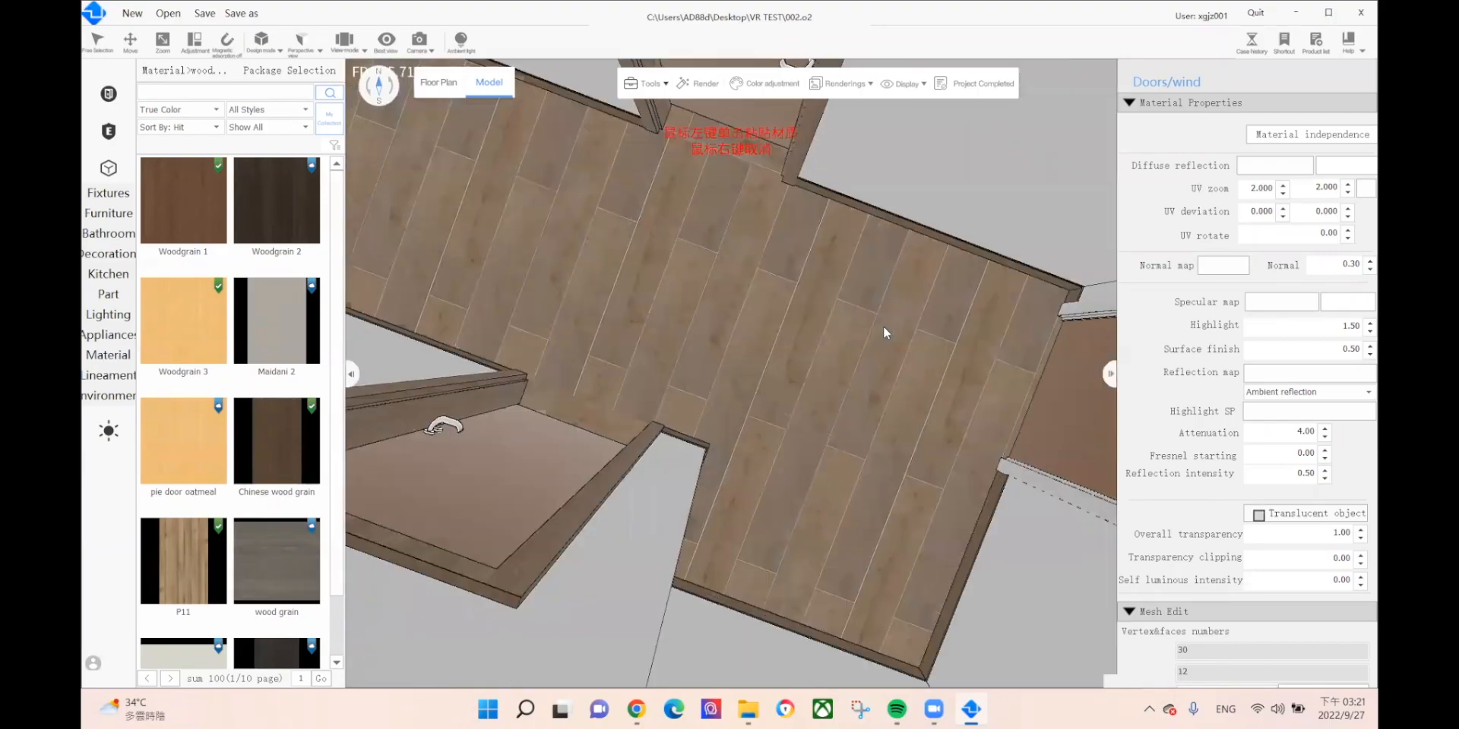
pyautogui.click(787, 175)
pyautogui.click(791, 173)
pyautogui.rightClick(798, 177)
pyautogui.rightClick(789, 168)
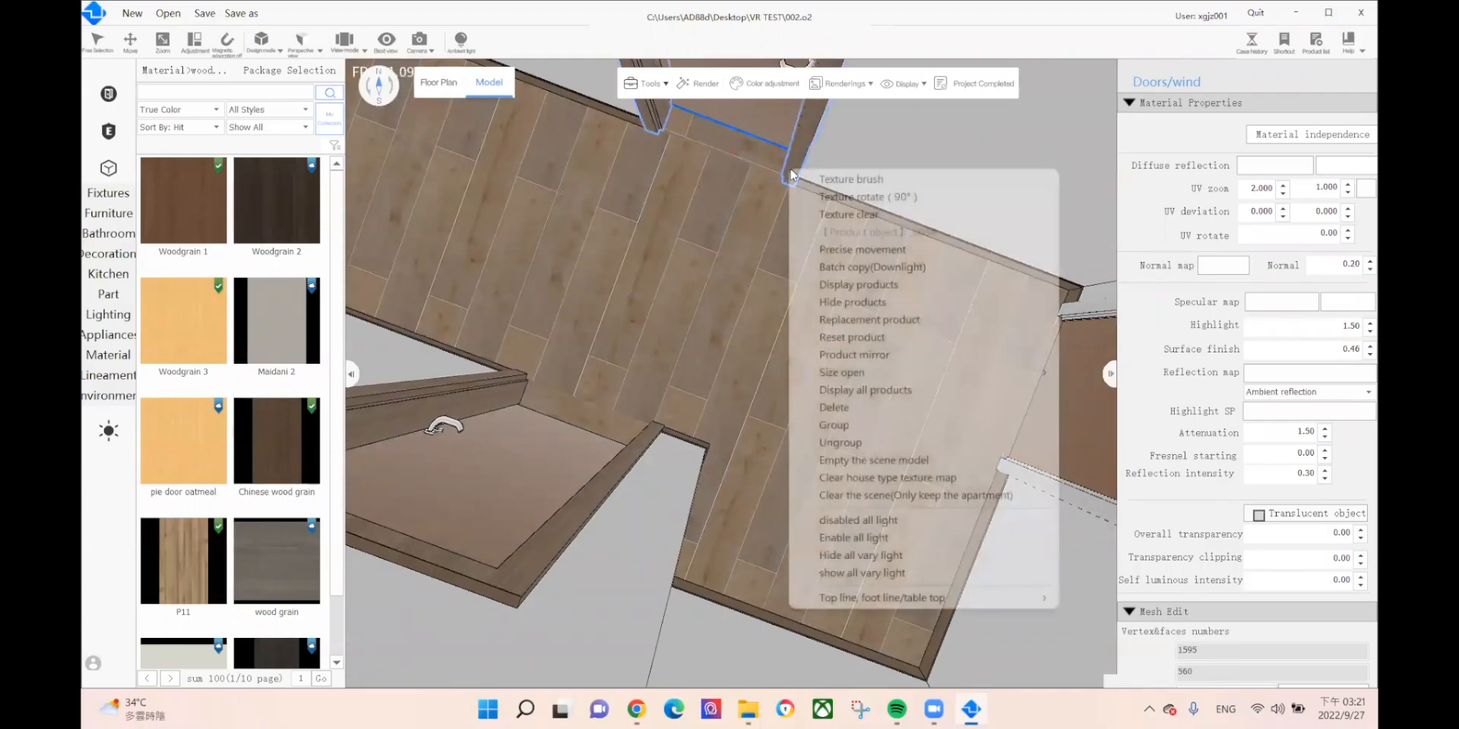
pyautogui.click(851, 180)
pyautogui.click(1069, 310)
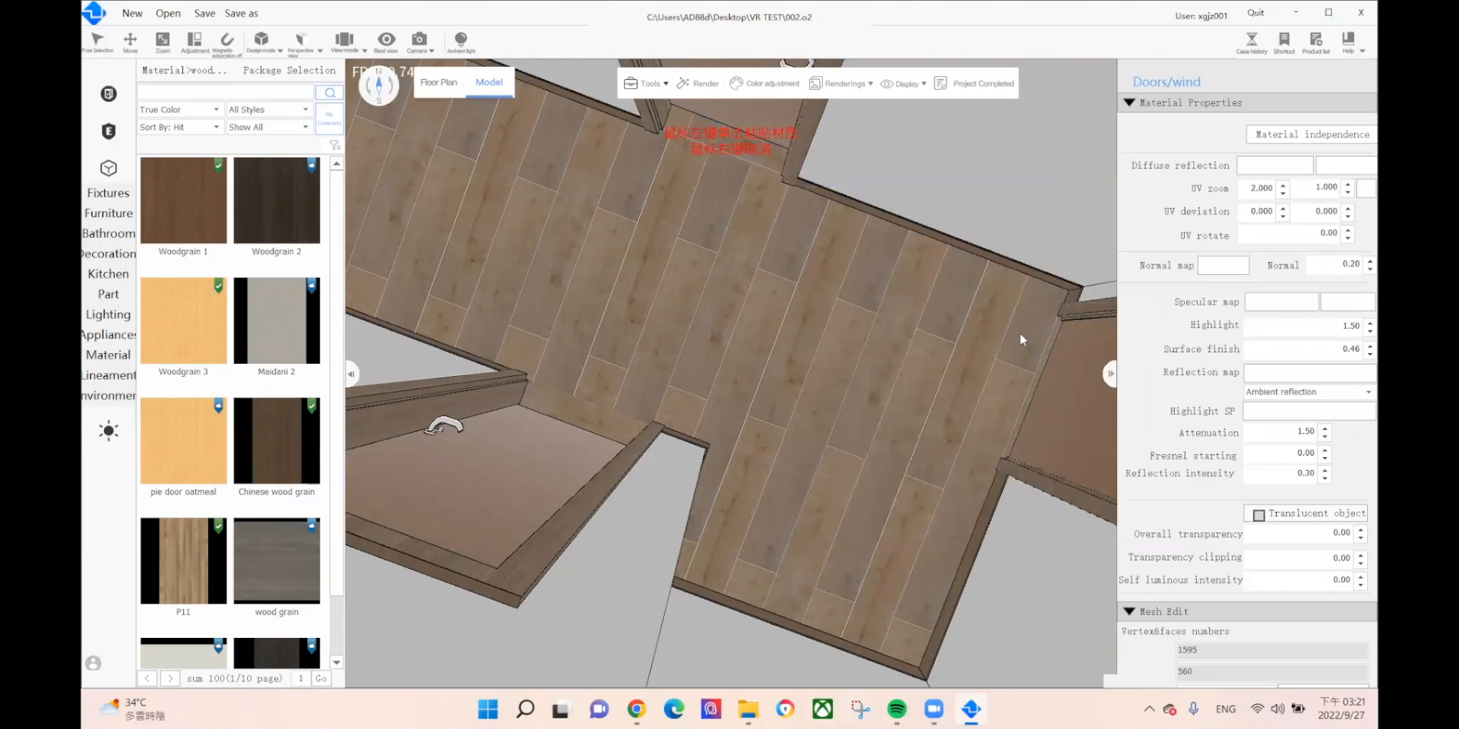
pyautogui.rightClick(838, 410)
pyautogui.moveTo(831, 397); pyautogui.dragTo(860, 301, button='right')
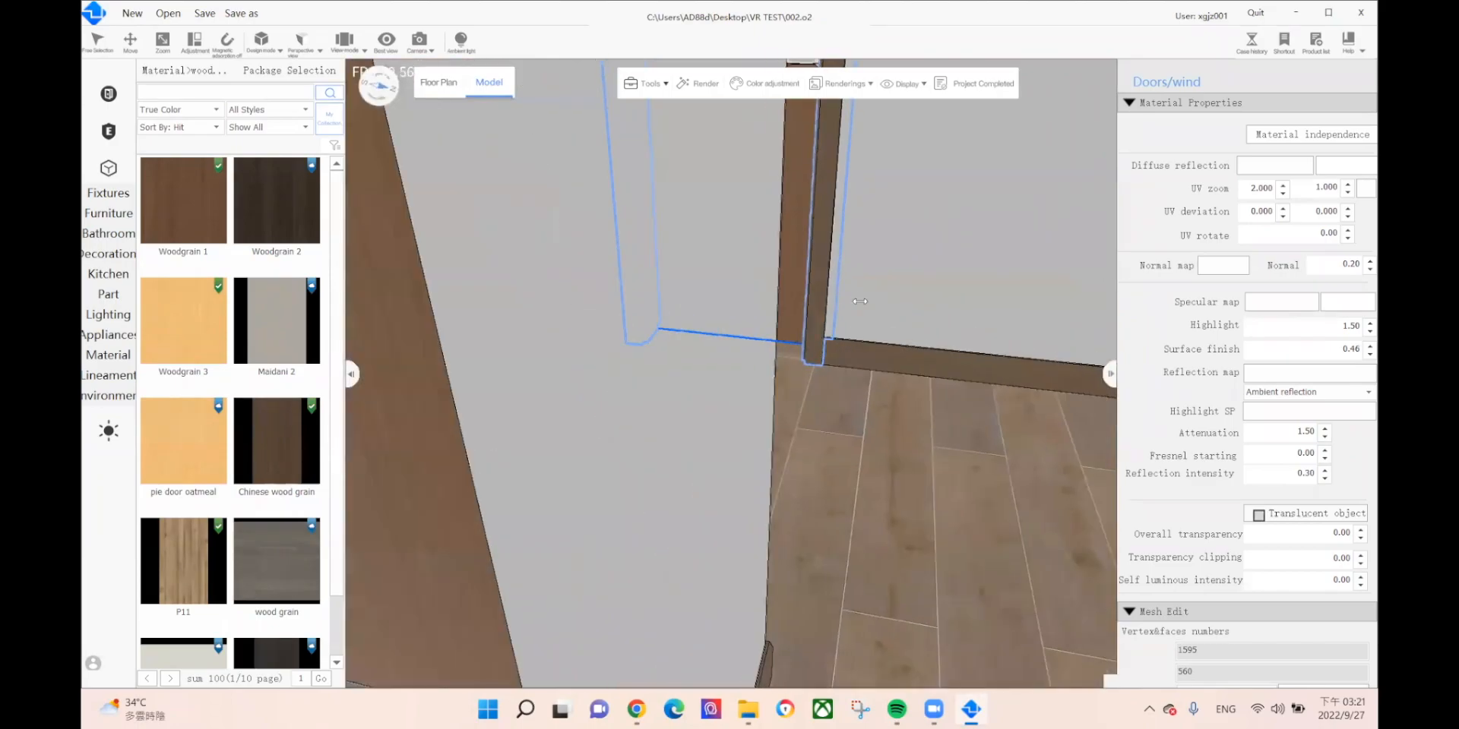
# Step: Orbit around the wood-floored room and open the material category list
pyautogui.scroll(-3, 720, 316)
pyautogui.moveTo(598, 342); pyautogui.dragTo(1101, 459, button='right')
pyautogui.moveTo(764, 444); pyautogui.dragTo(1156, 537, button='right')
pyautogui.moveTo(767, 494); pyautogui.dragTo(833, 426, button='right')
pyautogui.scroll(4, 833, 425)
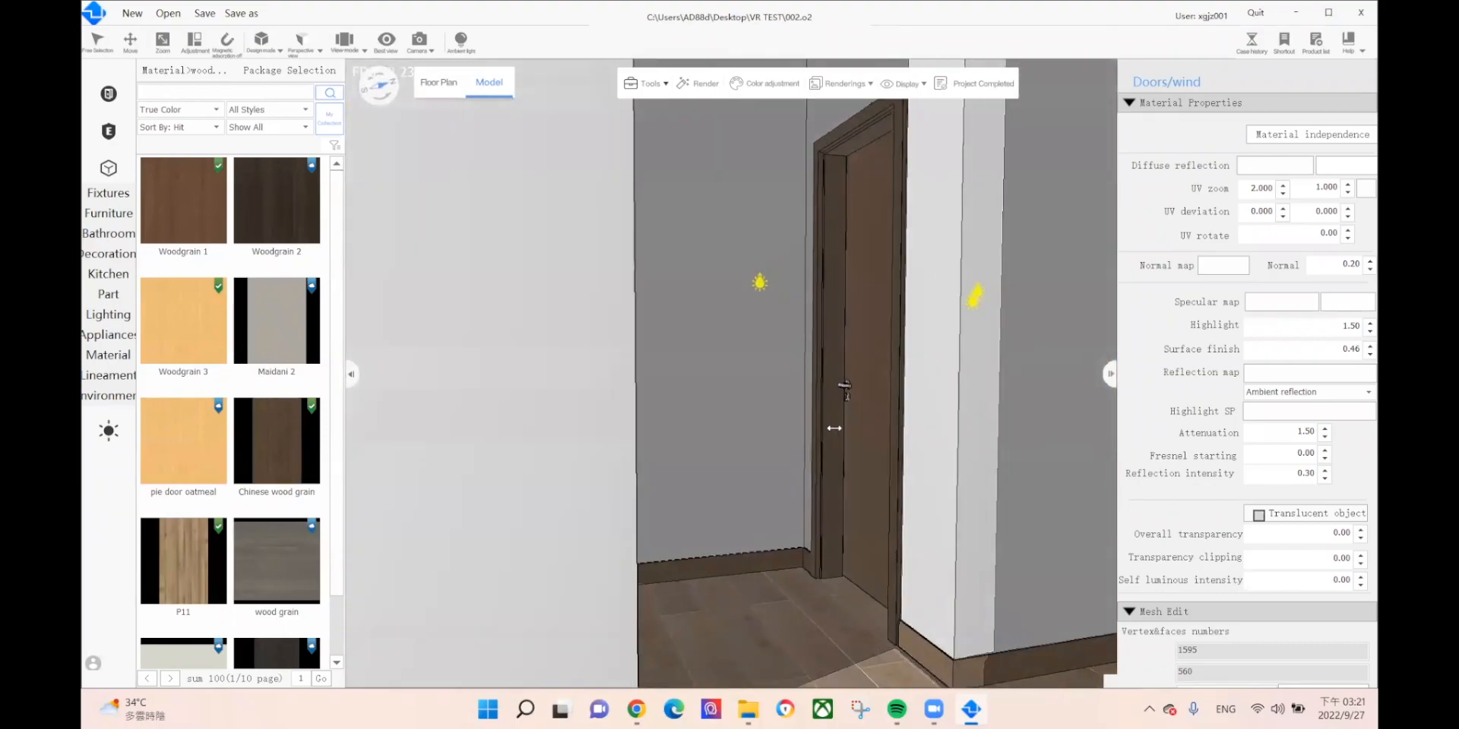
pyautogui.scroll(-4, 856, 454)
pyautogui.scroll(2, 856, 455)
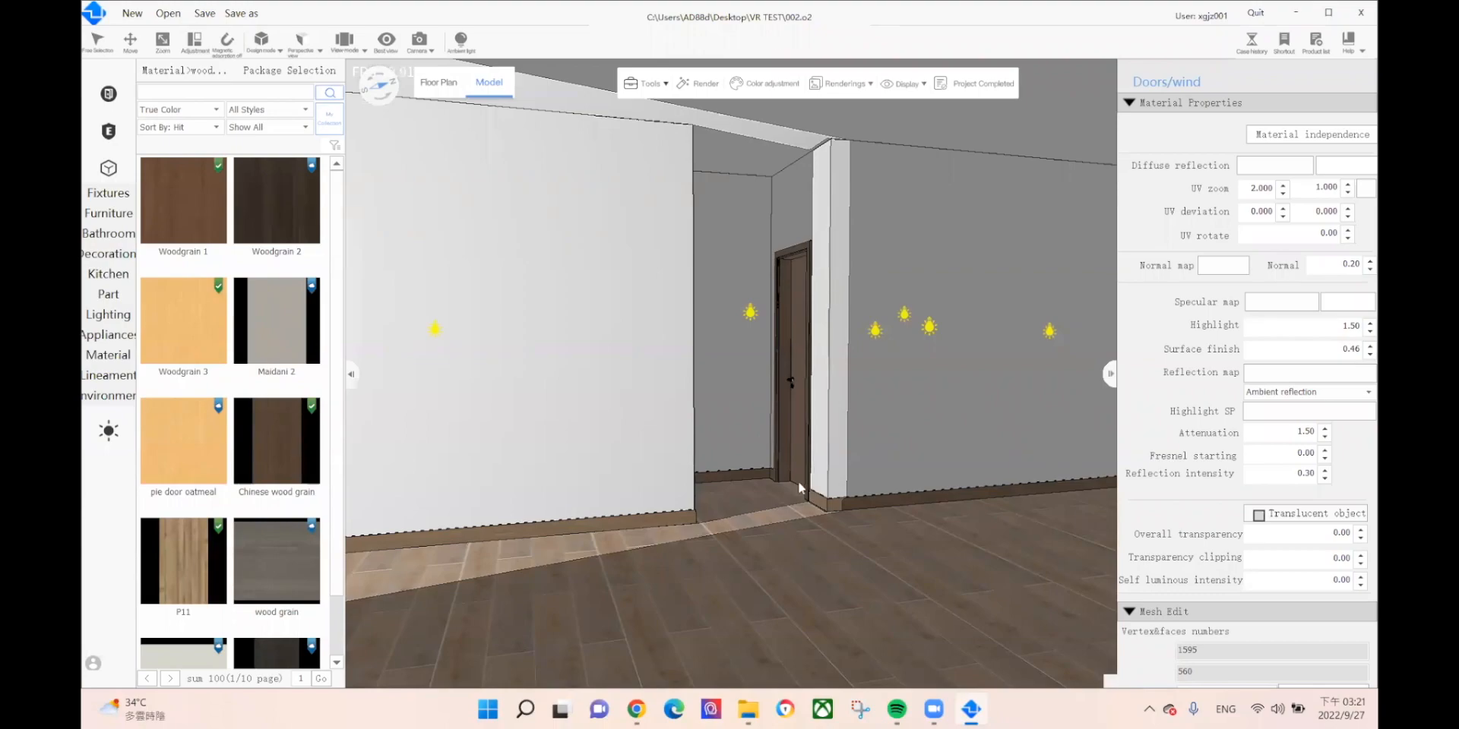
pyautogui.click(107, 357)
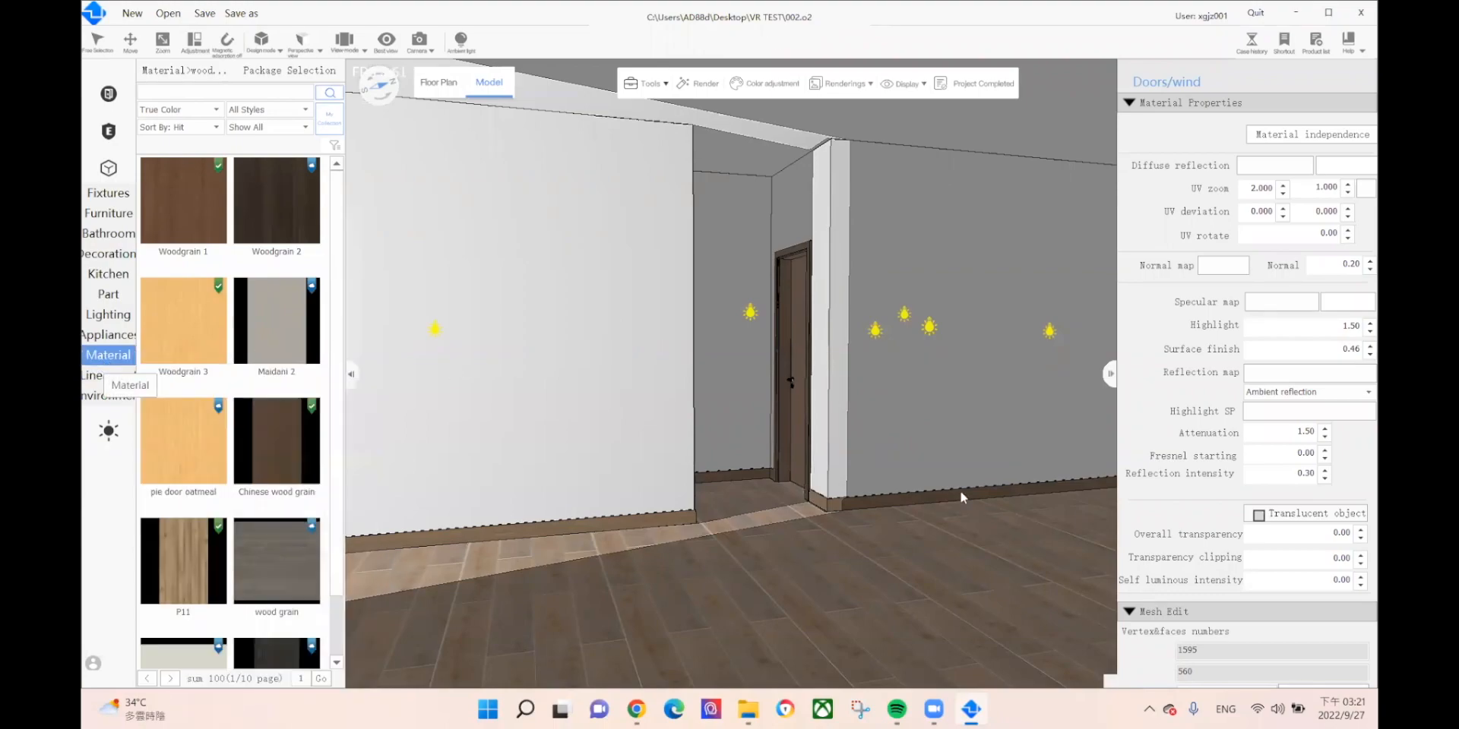
pyautogui.scroll(-3, 873, 503)
pyautogui.moveTo(863, 505); pyautogui.dragTo(921, 478, button='middle')
pyautogui.scroll(3, 950, 496)
# Step: Select the living room's right-hand wall for its Wall face settings, then view the rooms overhead
pyautogui.click(938, 369)
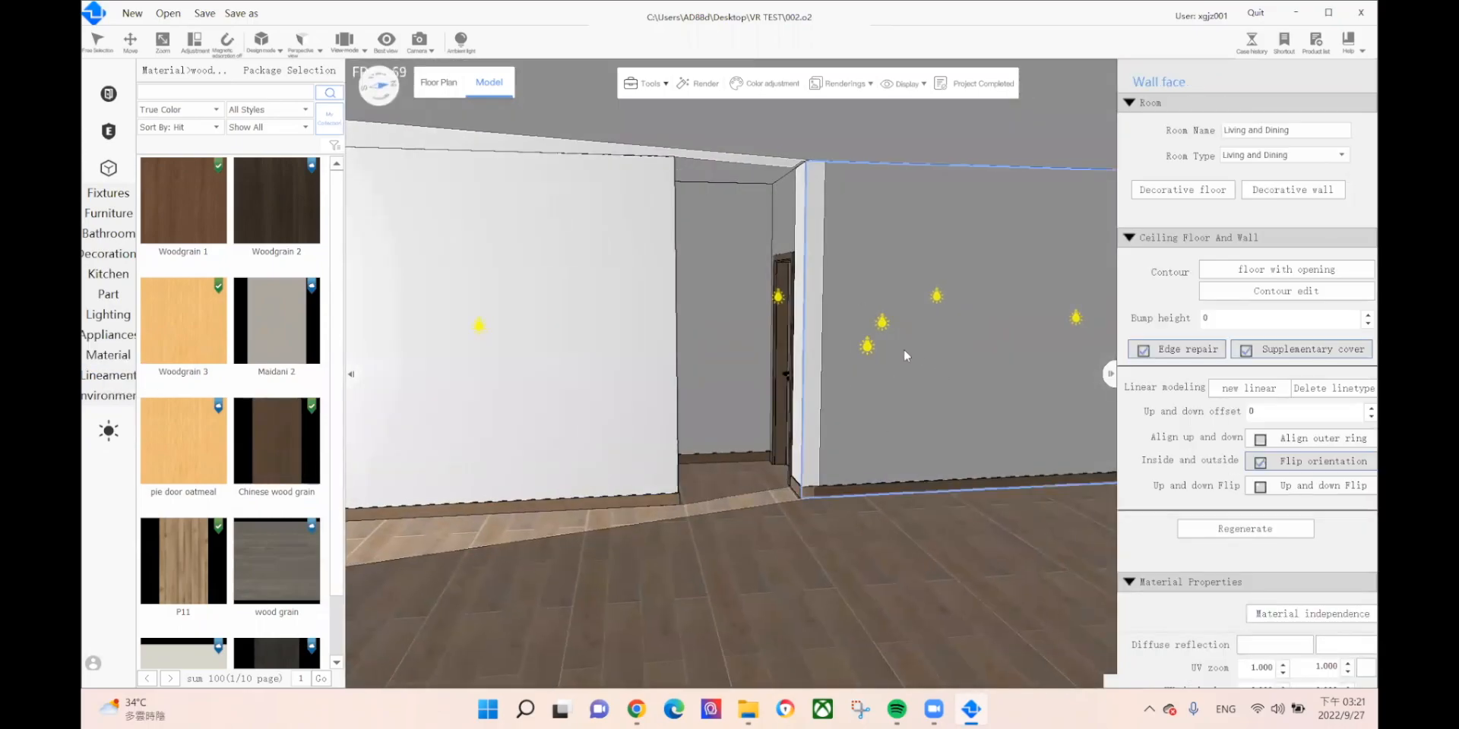
pyautogui.moveTo(695, 608); pyautogui.dragTo(688, 635, button='middle')
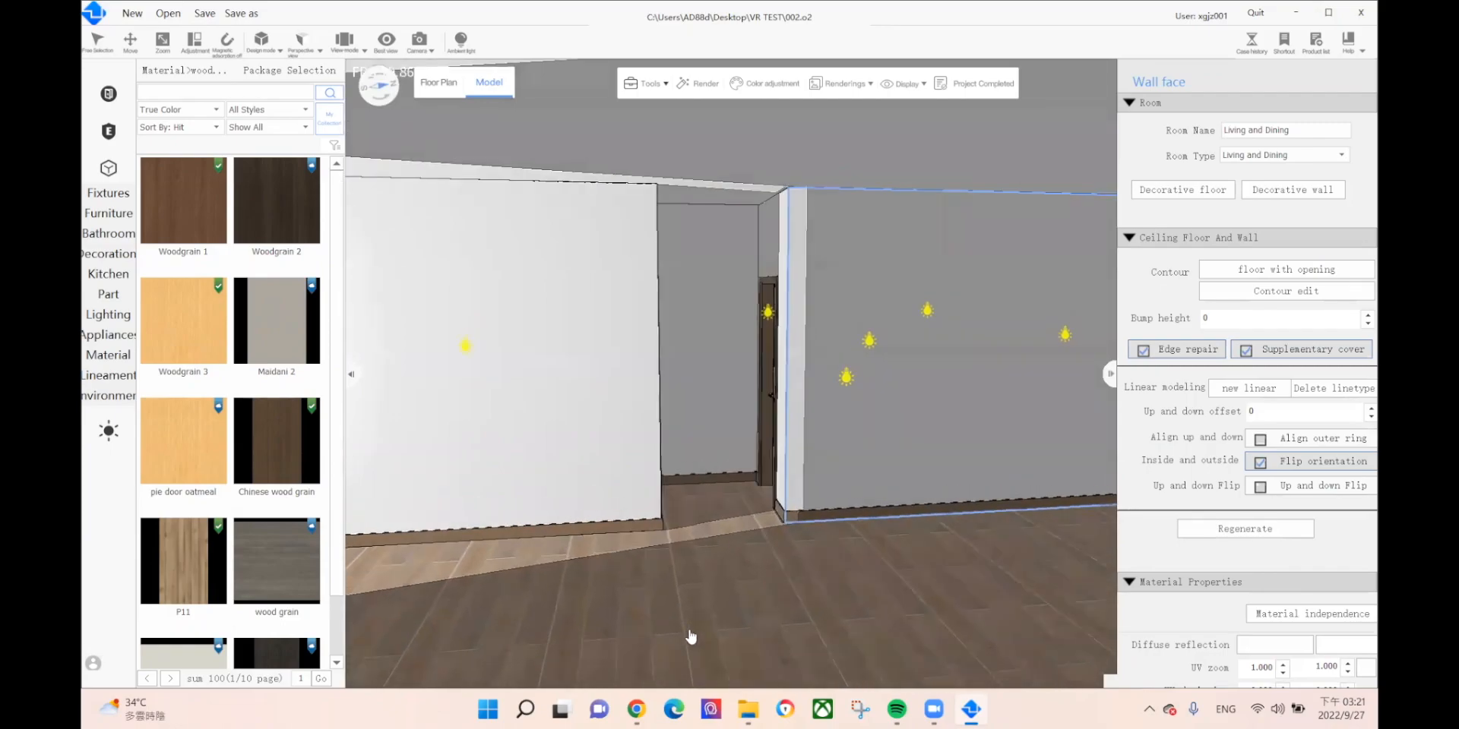
pyautogui.moveTo(661, 652); pyautogui.dragTo(723, 543, button='right')
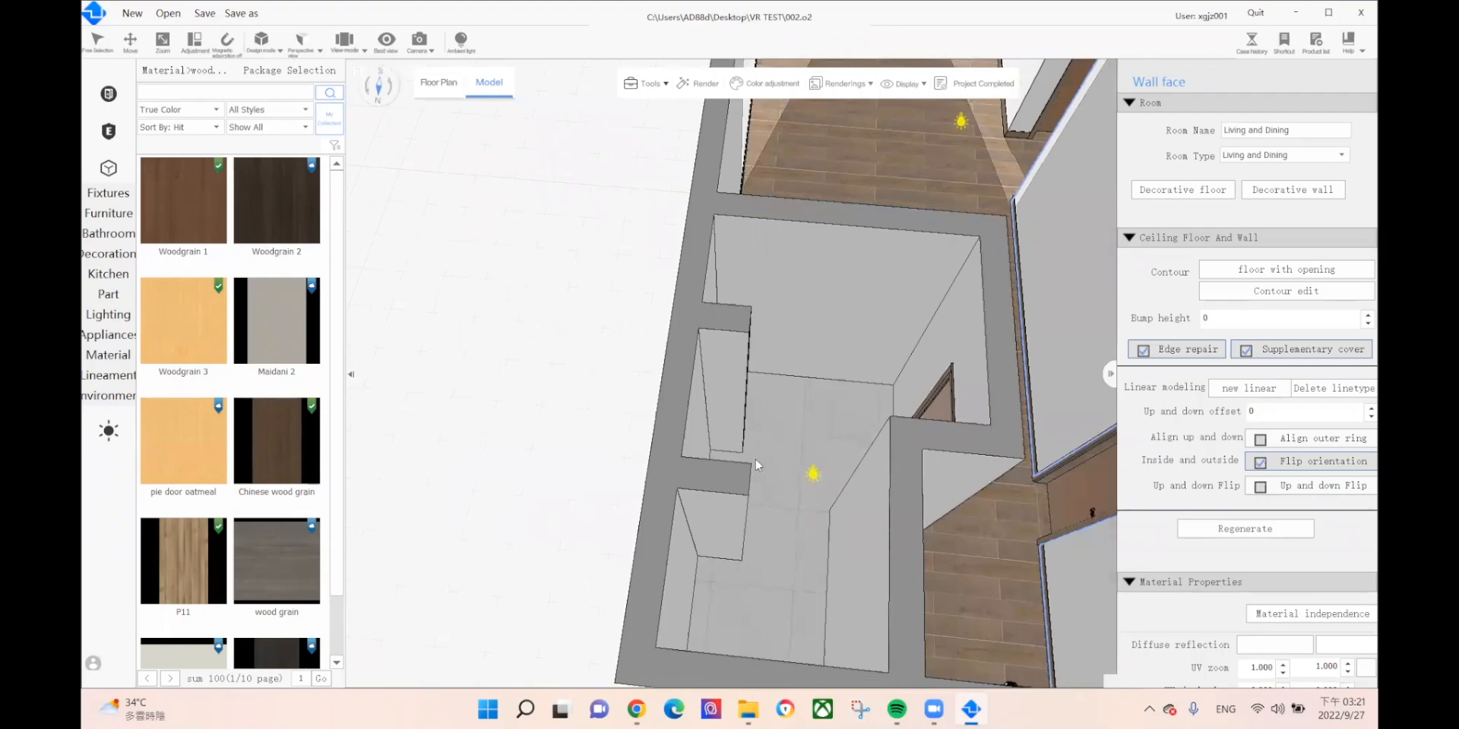
pyautogui.scroll(5, 787, 461)
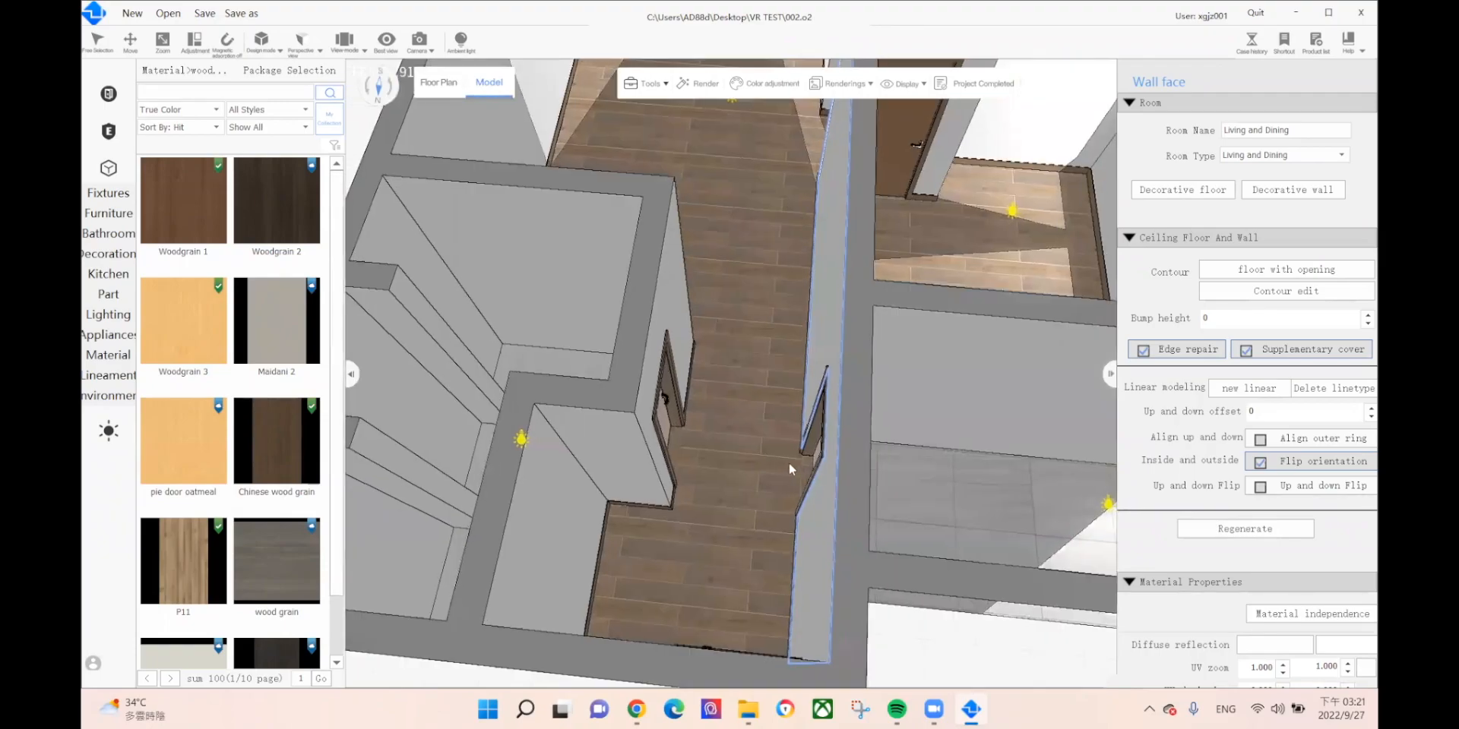
pyautogui.scroll(5, 789, 463)
pyautogui.moveTo(820, 467); pyautogui.dragTo(535, 272, button='middle')
# Step: Select the doorway threshold strip and set its UV rotate to 90 in Material Properties
pyautogui.click(754, 407)
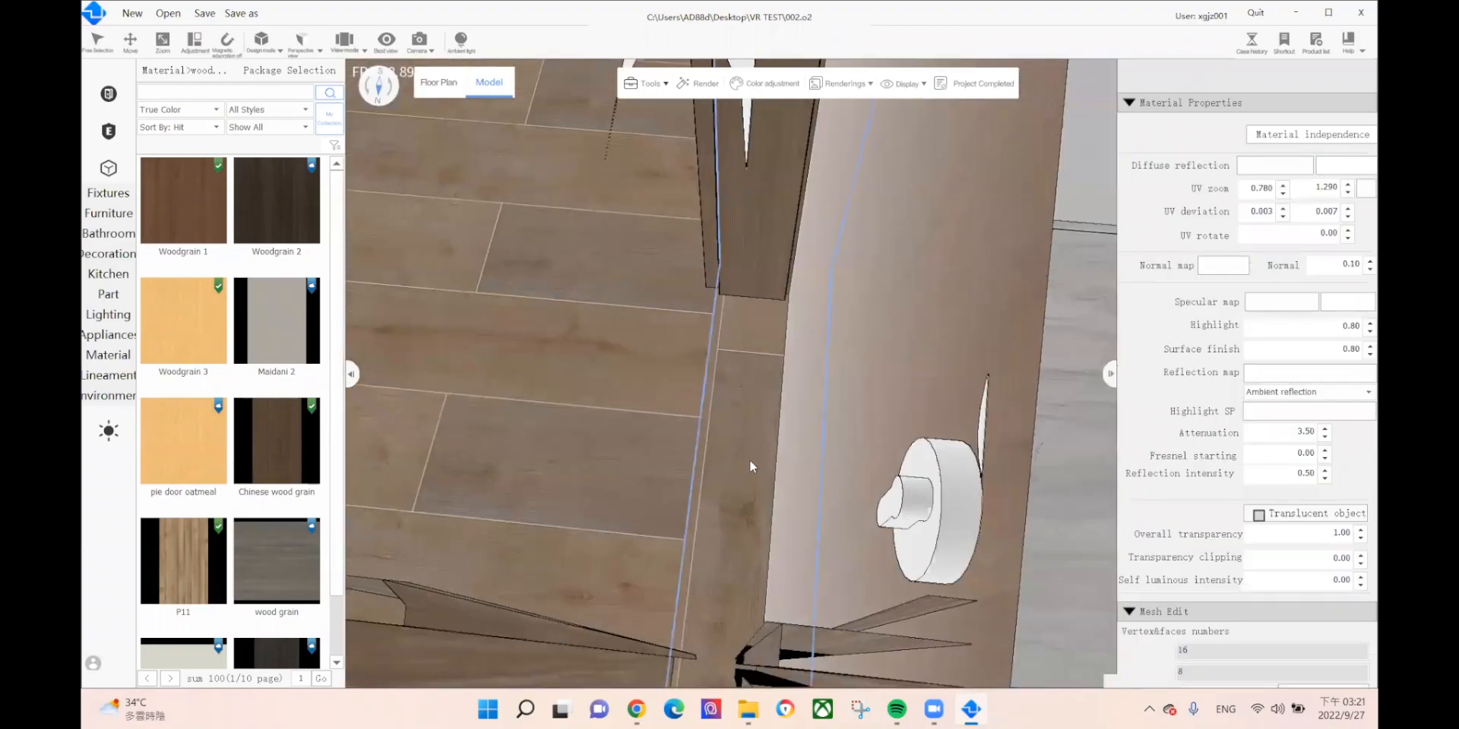
pyautogui.moveTo(749, 459); pyautogui.dragTo(778, 491, button='right')
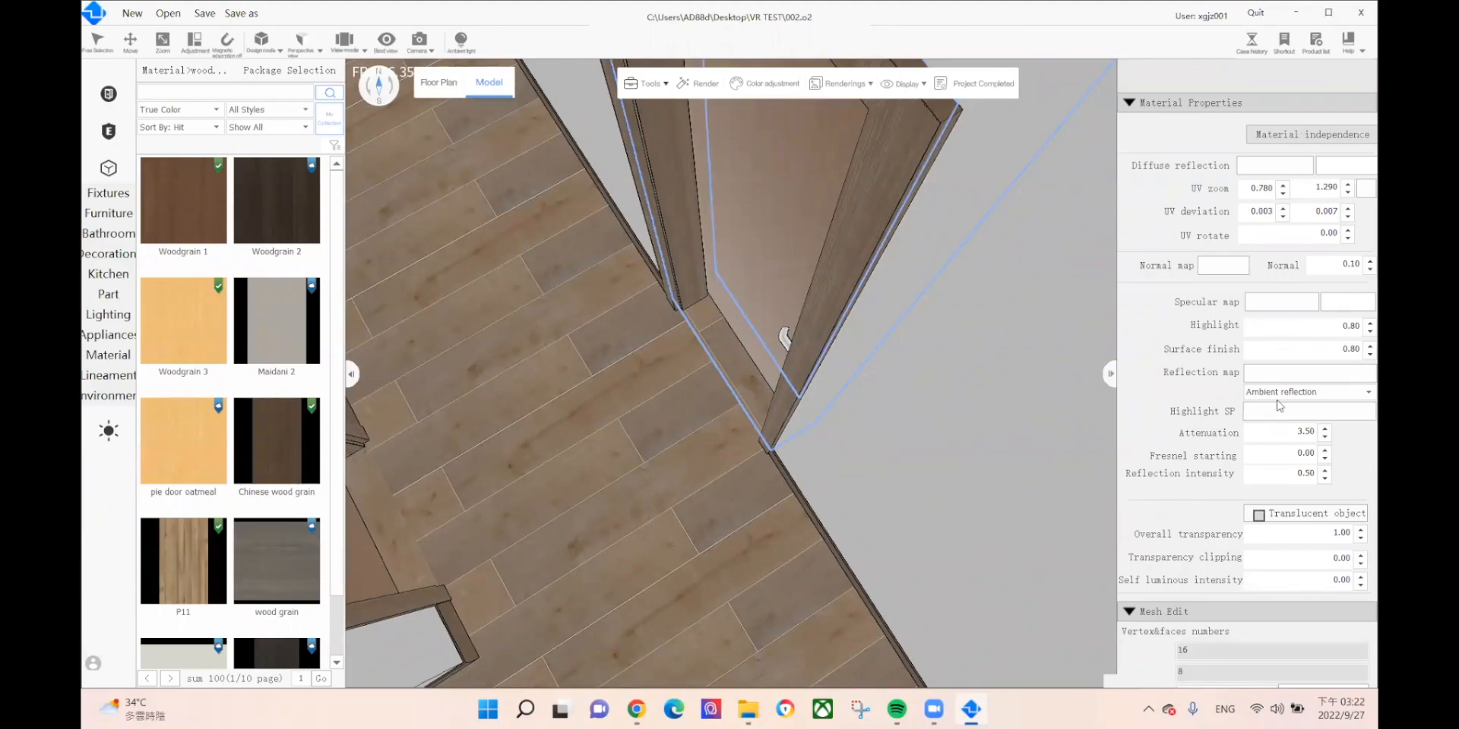
pyautogui.scroll(-1, 1281, 392)
pyautogui.doubleClick(1326, 232)
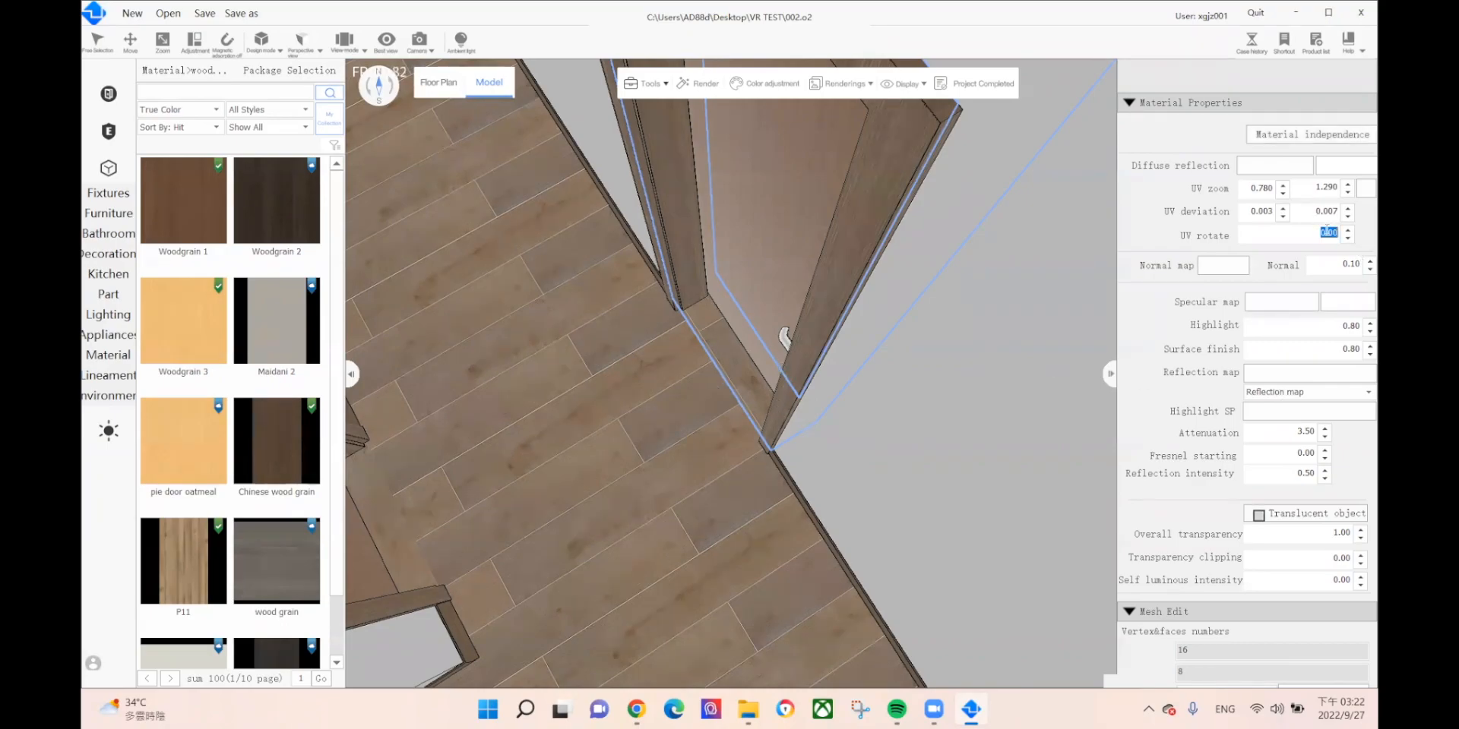
pyautogui.write('90')
pyautogui.press('Return')
pyautogui.scroll(2, 666, 356)
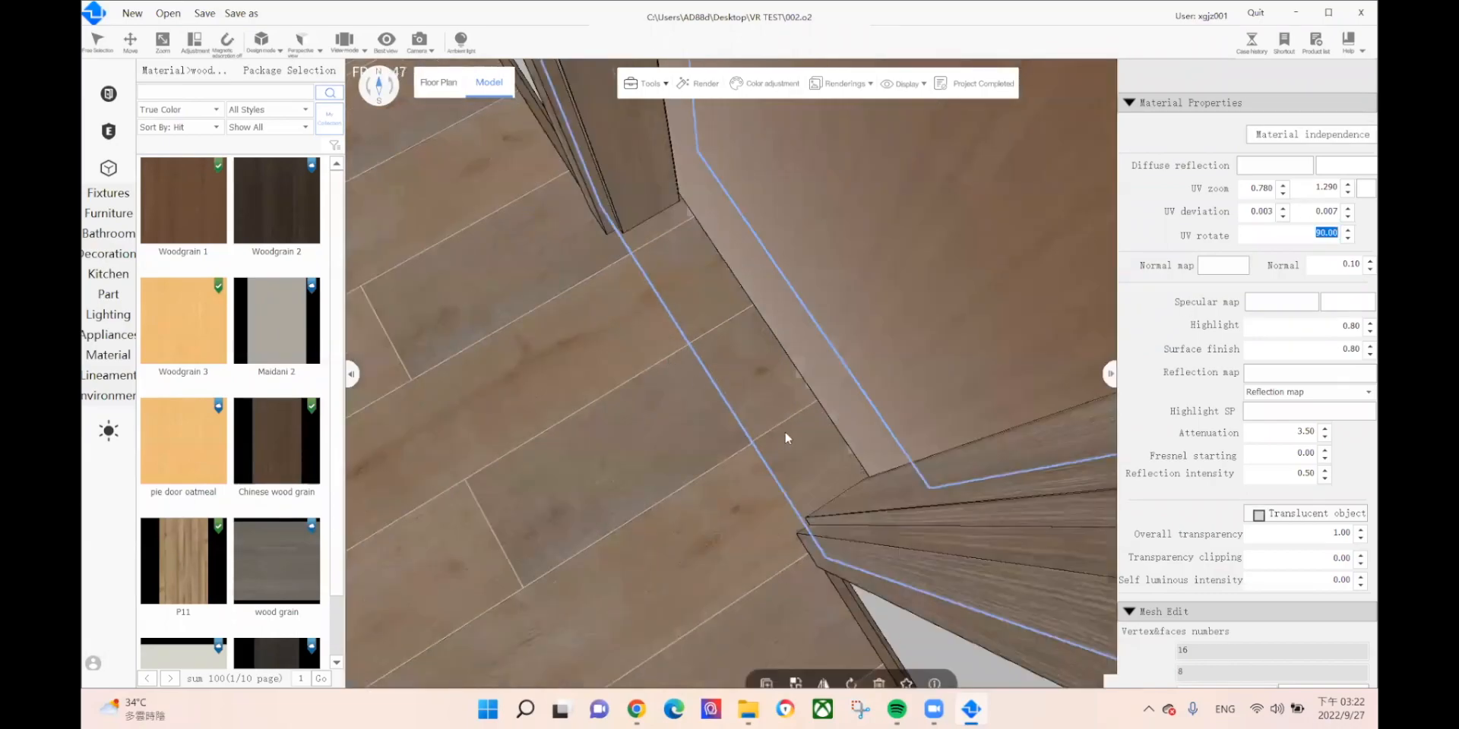
# Step: Nudge the threshold strip's UV deviation to 0.156 so its planks align with the corridor floor
pyautogui.click(1348, 208)
pyautogui.click(1283, 217)
pyautogui.click(1282, 218)
pyautogui.click(1282, 218)
pyautogui.click(1283, 219)
pyautogui.click(1283, 218)
pyautogui.click(1285, 208)
pyautogui.click(1284, 208)
pyautogui.click(1284, 208)
pyautogui.click(1284, 208)
pyautogui.click(1284, 209)
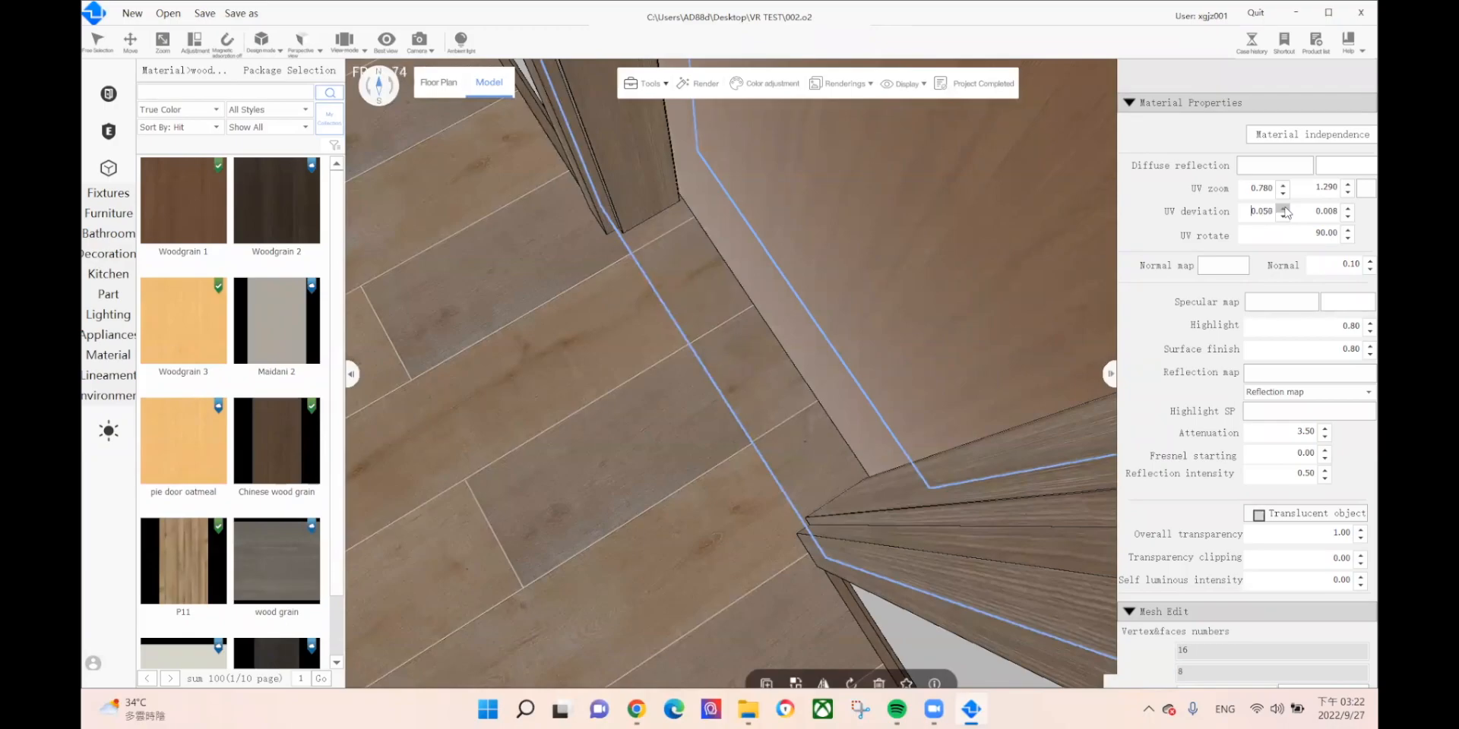
pyautogui.click(1284, 208)
pyautogui.click(1284, 208)
pyautogui.click(1284, 208)
pyautogui.click(1284, 208)
pyautogui.click(1284, 208)
pyautogui.click(1284, 208)
pyautogui.click(1284, 208)
pyautogui.click(1284, 208)
pyautogui.click(1284, 208)
pyautogui.click(1284, 208)
pyautogui.click(1284, 208)
pyautogui.click(1284, 208)
pyautogui.click(1284, 208)
pyautogui.click(1284, 208)
pyautogui.click(1284, 208)
pyautogui.click(1284, 208)
pyautogui.click(1284, 208)
pyautogui.click(1284, 208)
pyautogui.click(1284, 209)
pyautogui.click(1284, 209)
pyautogui.click(1284, 209)
pyautogui.click(1284, 208)
pyautogui.click(1284, 208)
pyautogui.click(1284, 209)
pyautogui.click(1284, 208)
pyautogui.click(1284, 208)
pyautogui.click(1284, 208)
pyautogui.click(1284, 208)
pyautogui.click(1284, 208)
pyautogui.click(1284, 208)
pyautogui.click(1284, 208)
pyautogui.click(1284, 208)
pyautogui.click(1284, 208)
pyautogui.click(1284, 208)
pyautogui.click(1284, 209)
pyautogui.click(1284, 208)
pyautogui.click(1284, 208)
pyautogui.click(1284, 208)
pyautogui.click(1284, 208)
pyautogui.click(1284, 208)
pyautogui.click(1285, 209)
pyautogui.click(1284, 208)
pyautogui.click(1284, 208)
pyautogui.click(1284, 208)
pyautogui.click(1285, 209)
pyautogui.click(1284, 208)
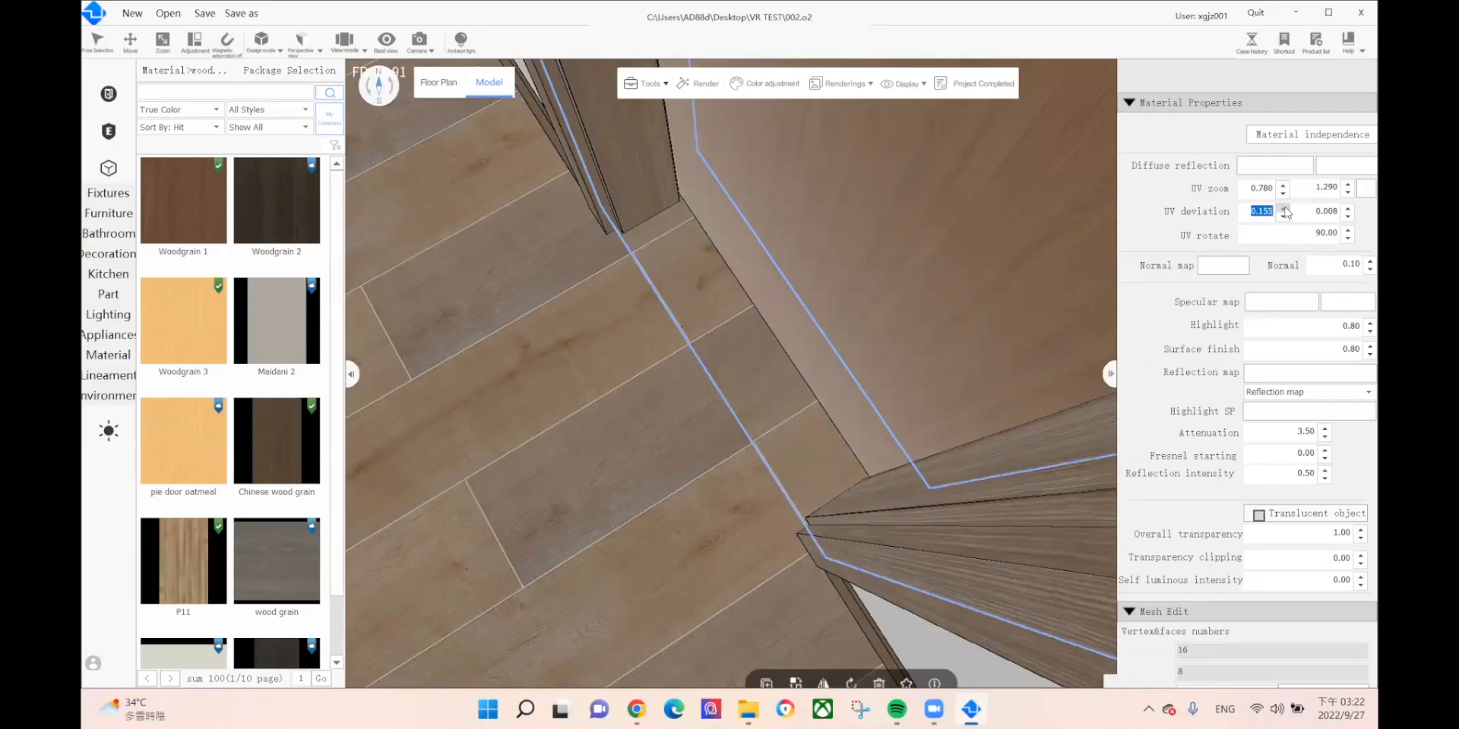
# Step: Select the wall beside the doorway and orbit back to an eye-level hallway view
pyautogui.scroll(-3, 825, 381)
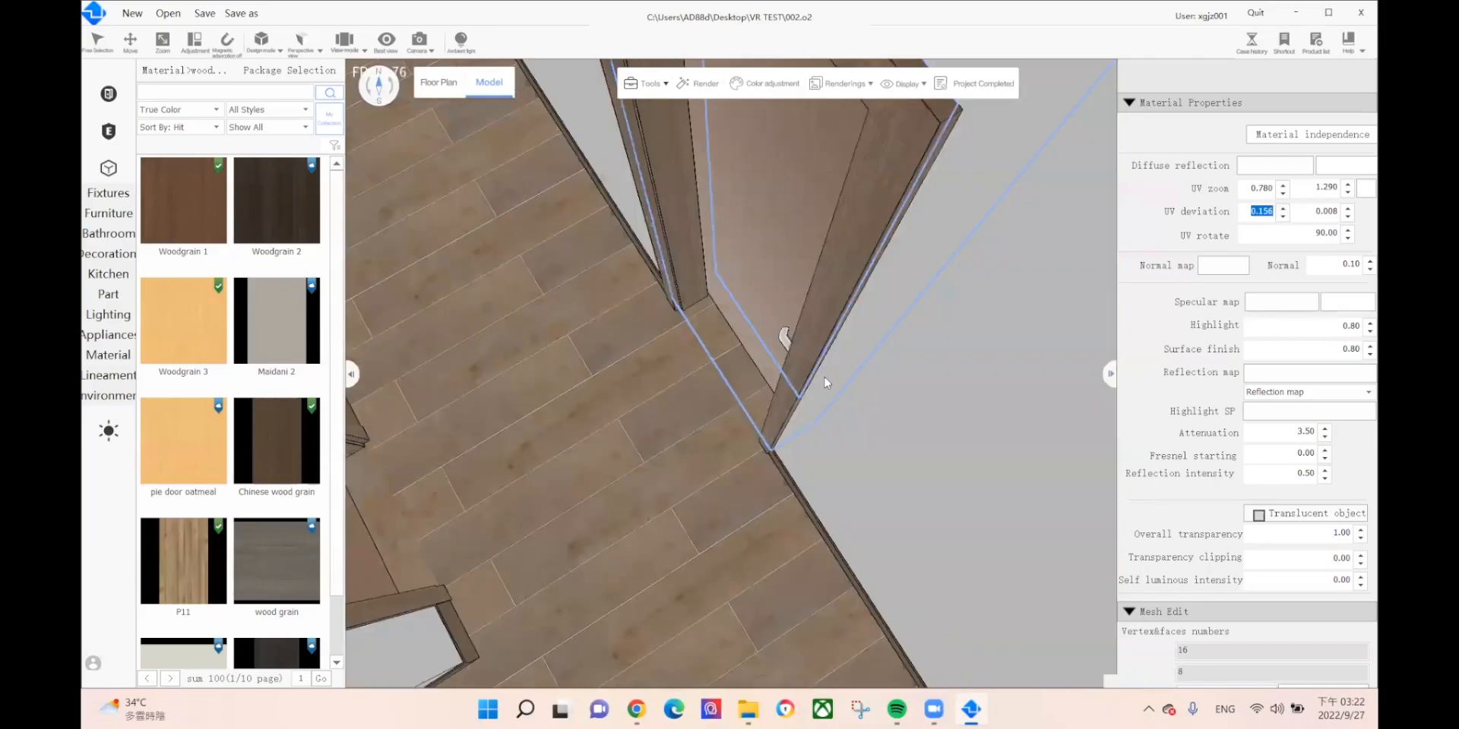
pyautogui.click(626, 193)
pyautogui.scroll(3, 713, 395)
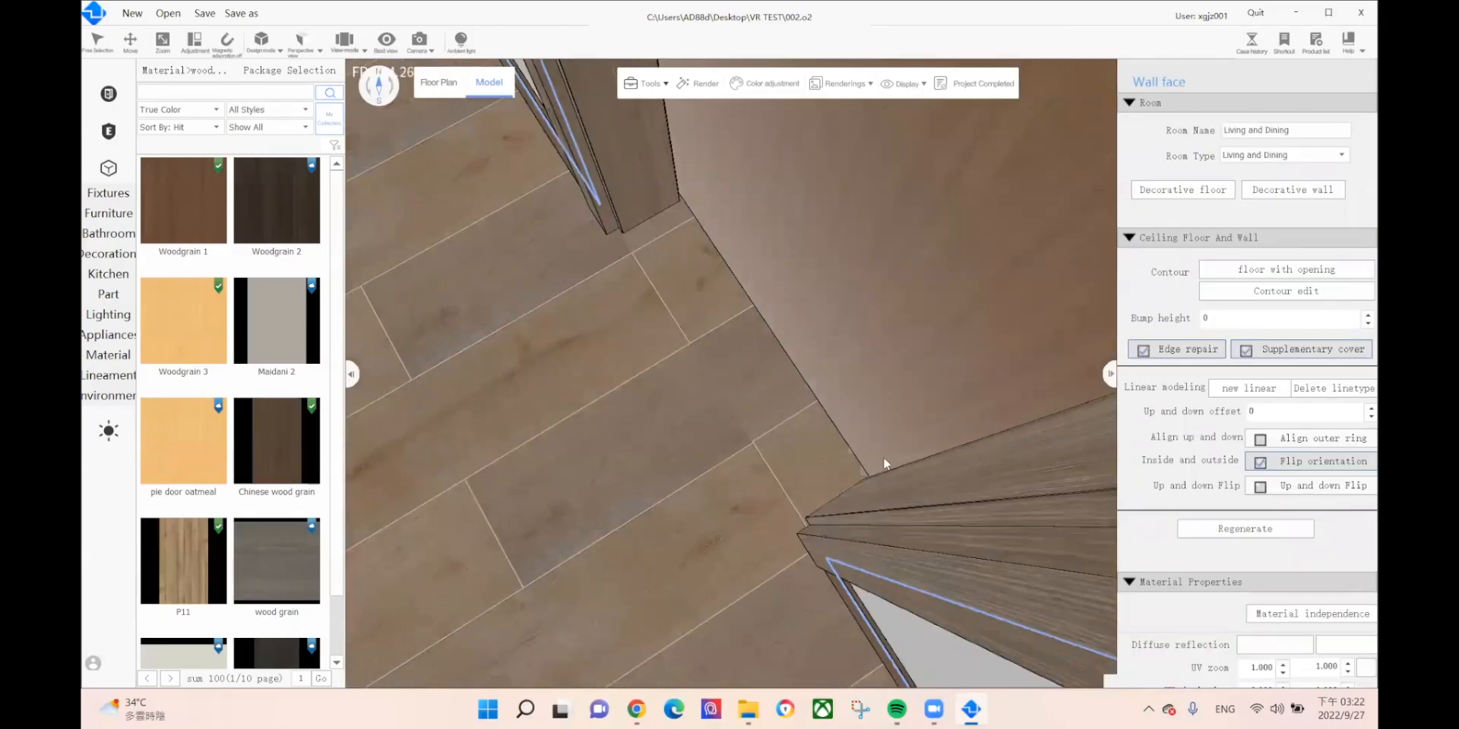
pyautogui.scroll(-3, 851, 481)
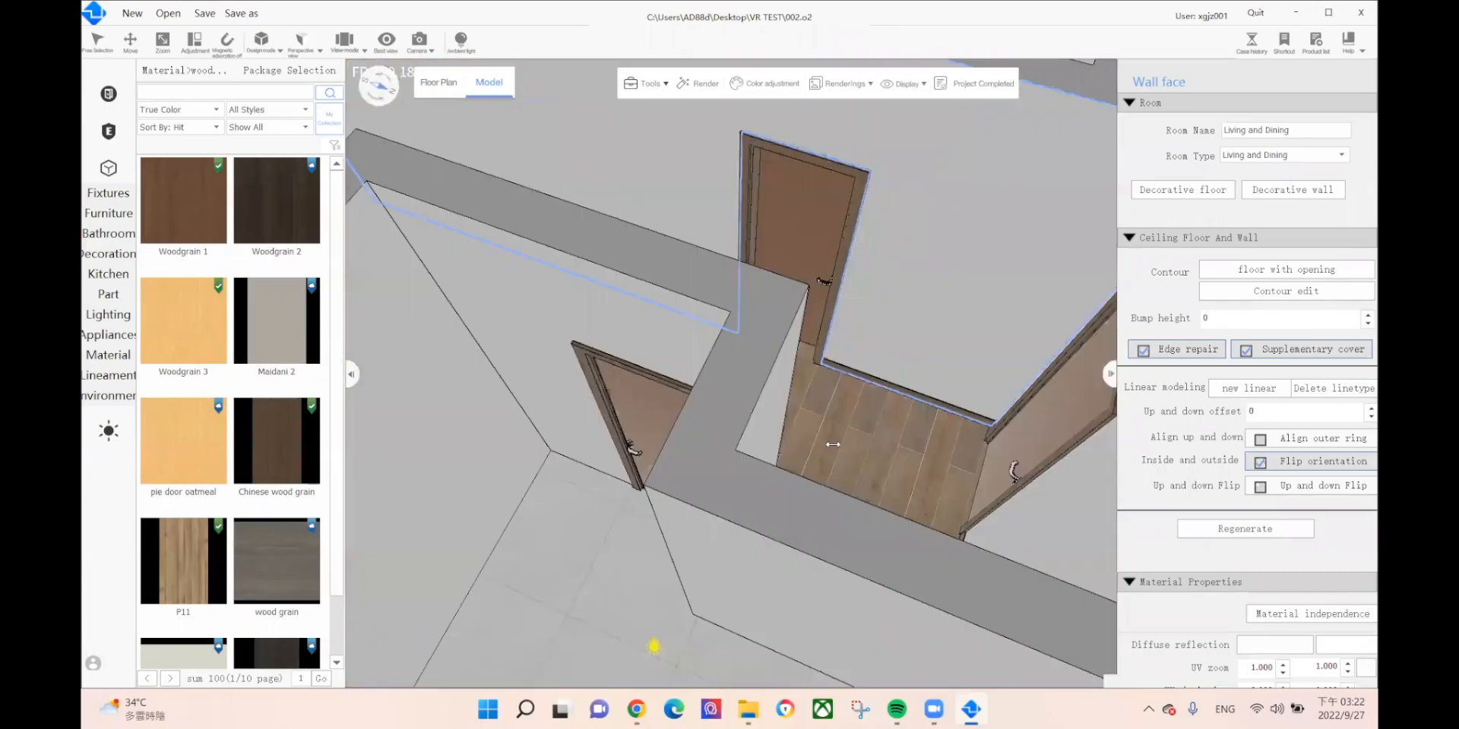
pyautogui.moveTo(833, 444); pyautogui.dragTo(890, 363, button='middle')
pyautogui.scroll(4, 988, 380)
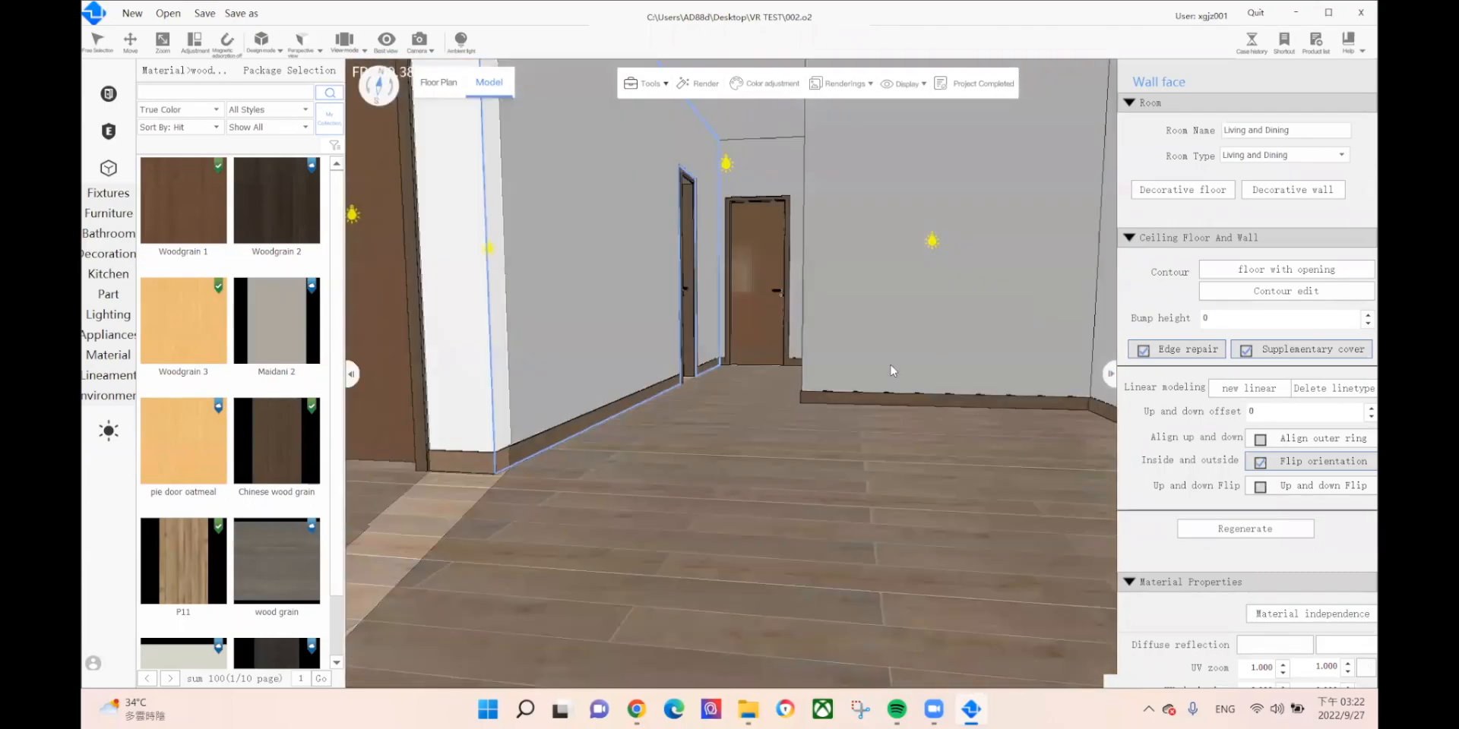
# Step: Show the wallpaper materials in the wall library, accepting the prompt to save the scene
pyautogui.moveTo(89, 355)
pyautogui.moveTo(198, 370)
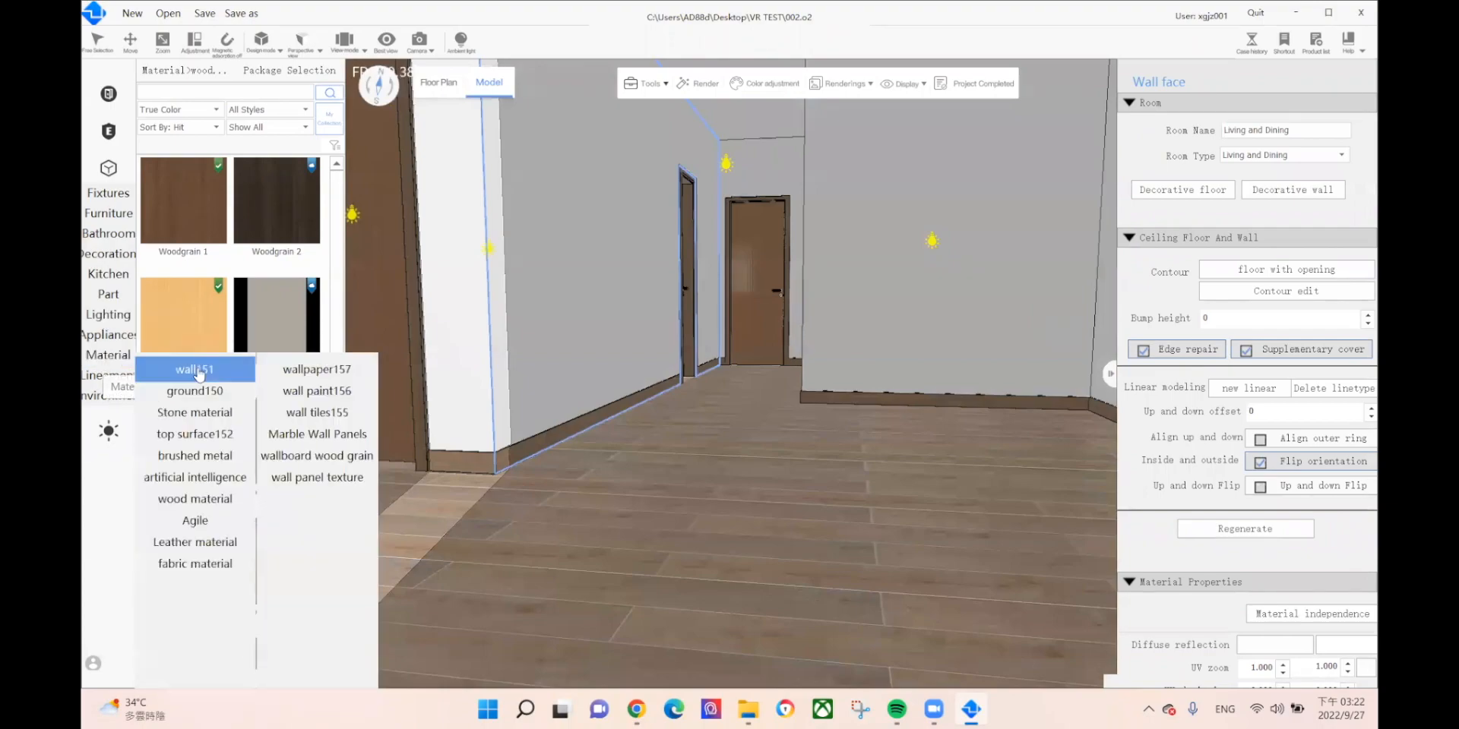
pyautogui.click(304, 370)
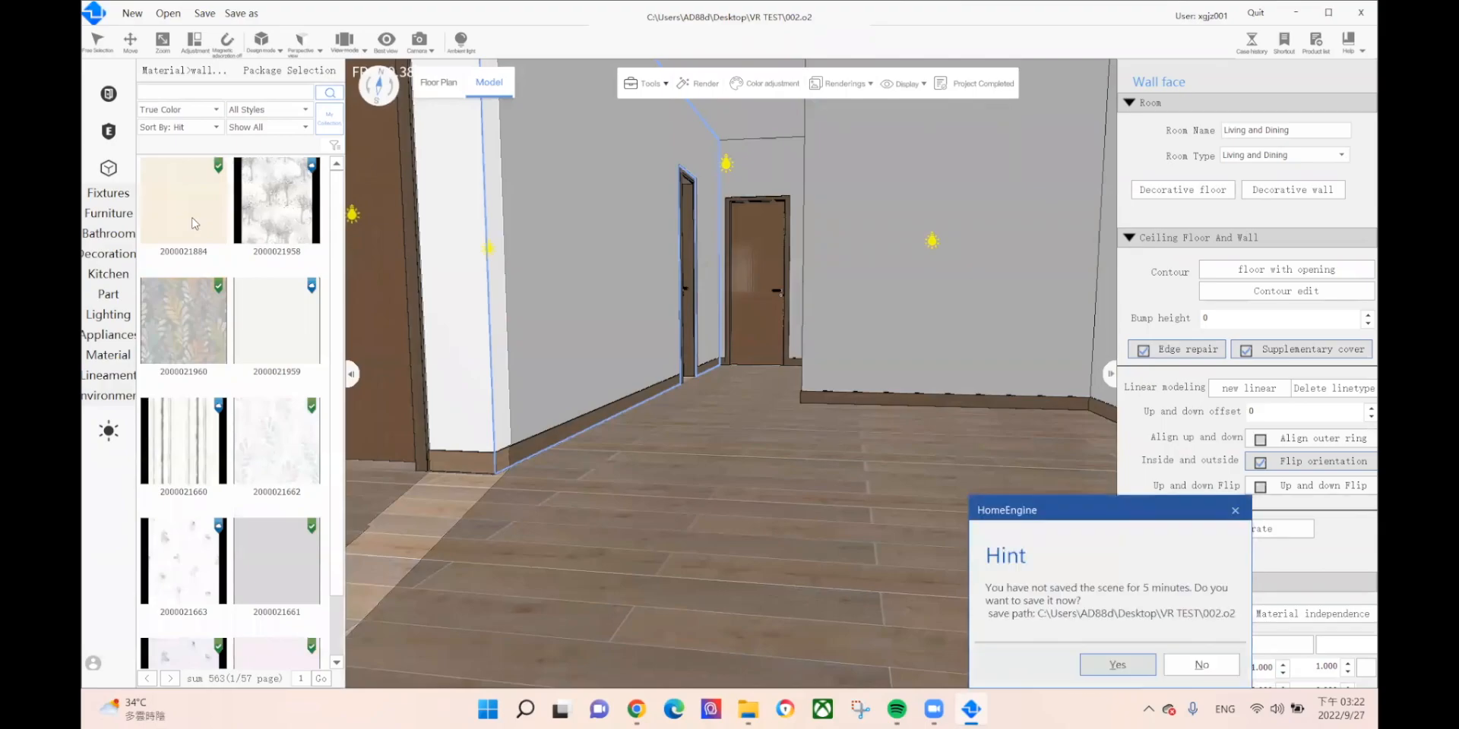
pyautogui.click(1118, 665)
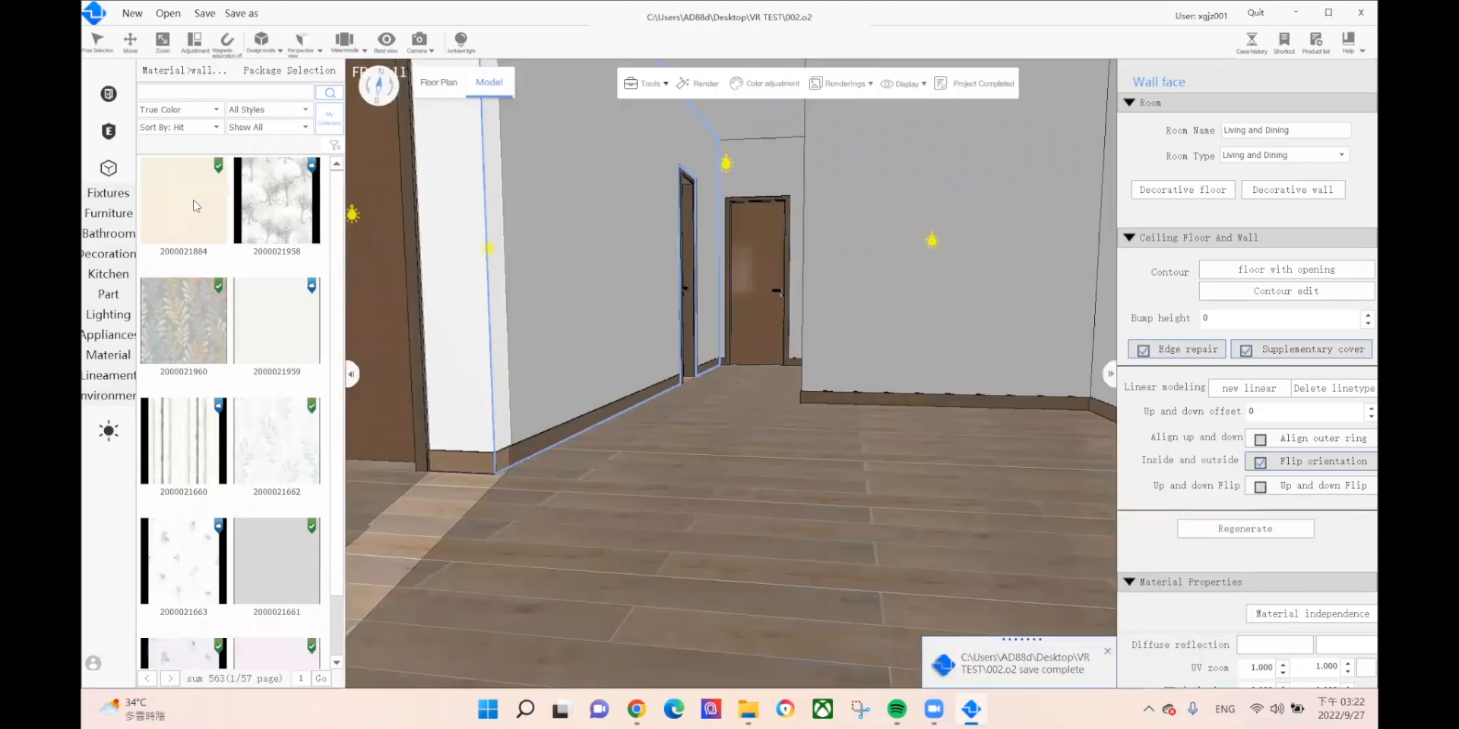
pyautogui.moveTo(196, 205); pyautogui.dragTo(627, 241)
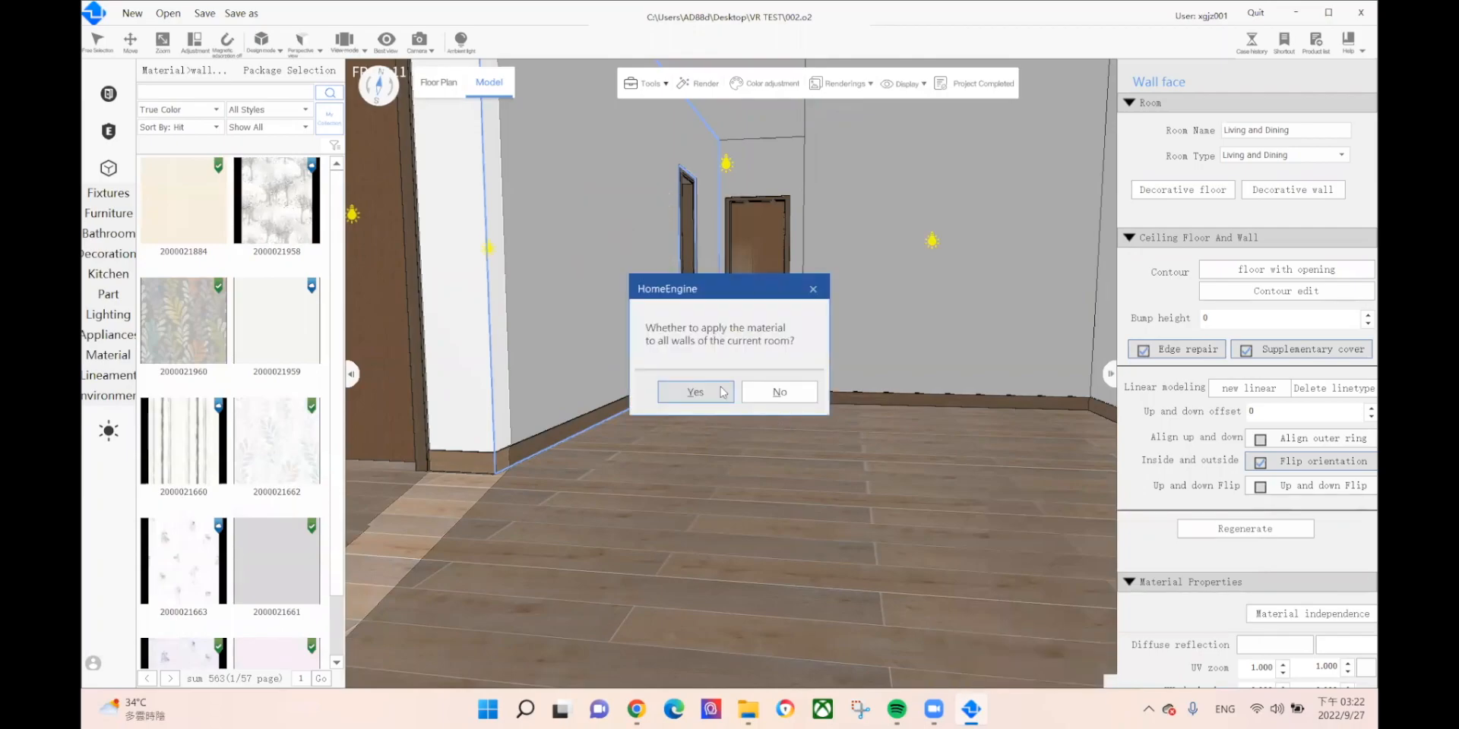
pyautogui.click(715, 388)
pyautogui.moveTo(747, 396); pyautogui.dragTo(776, 521, button='middle')
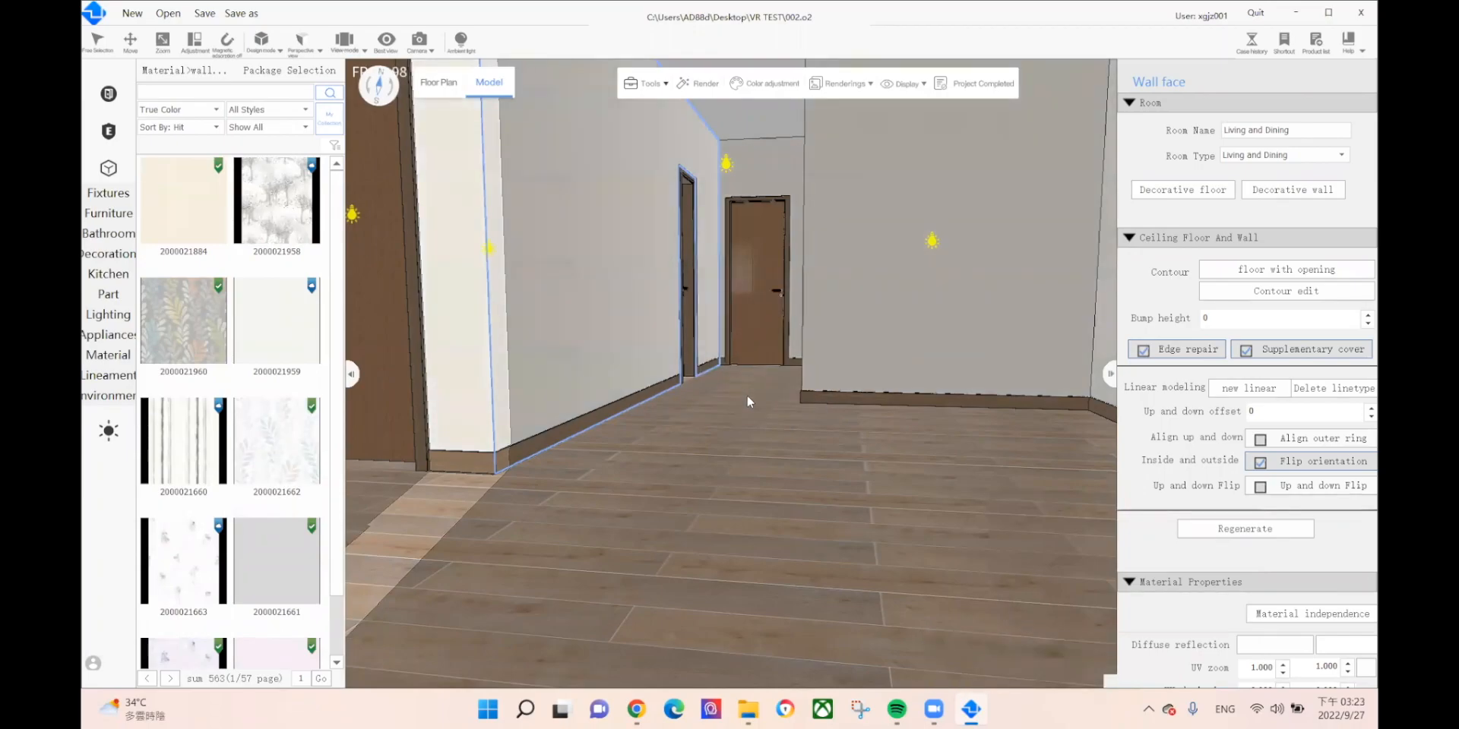
pyautogui.moveTo(712, 556); pyautogui.dragTo(437, 499, button='right')
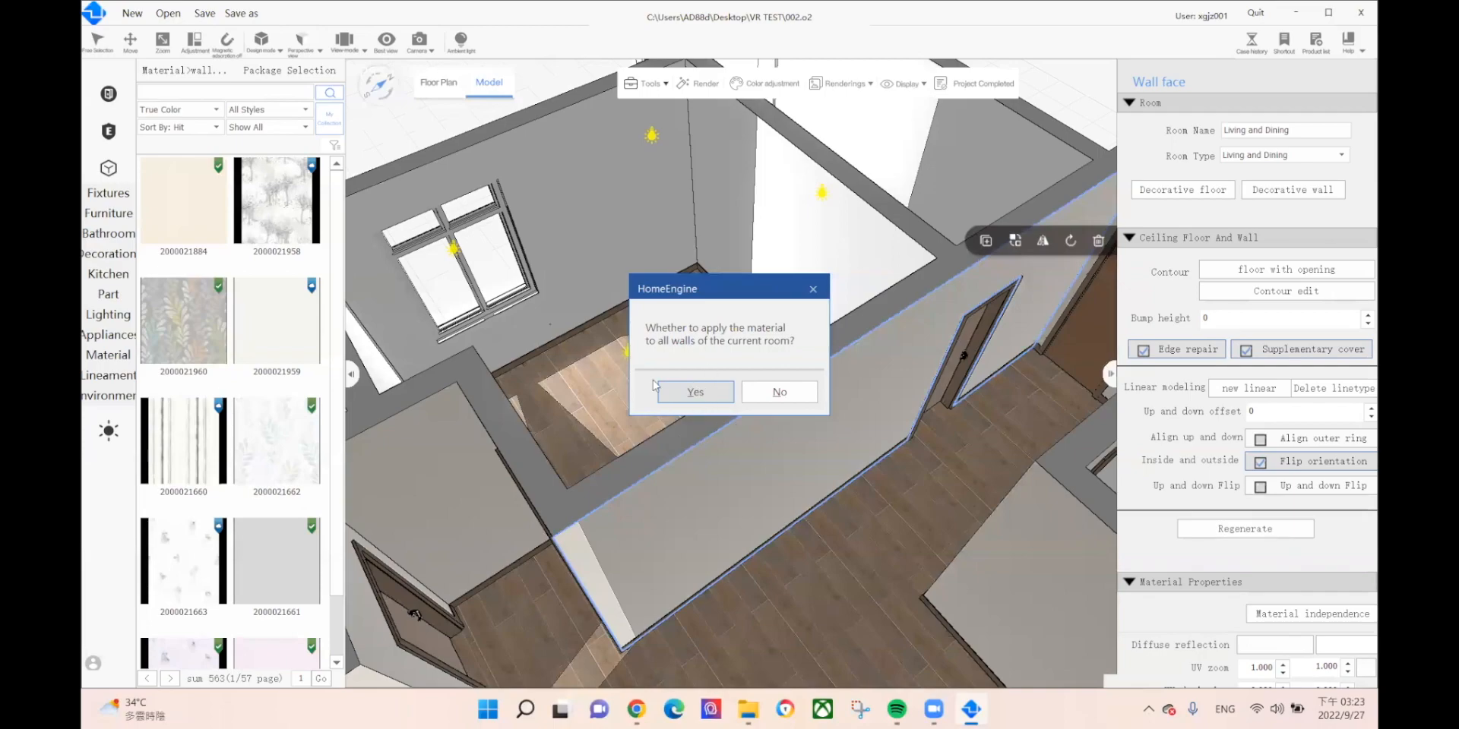
pyautogui.click(695, 392)
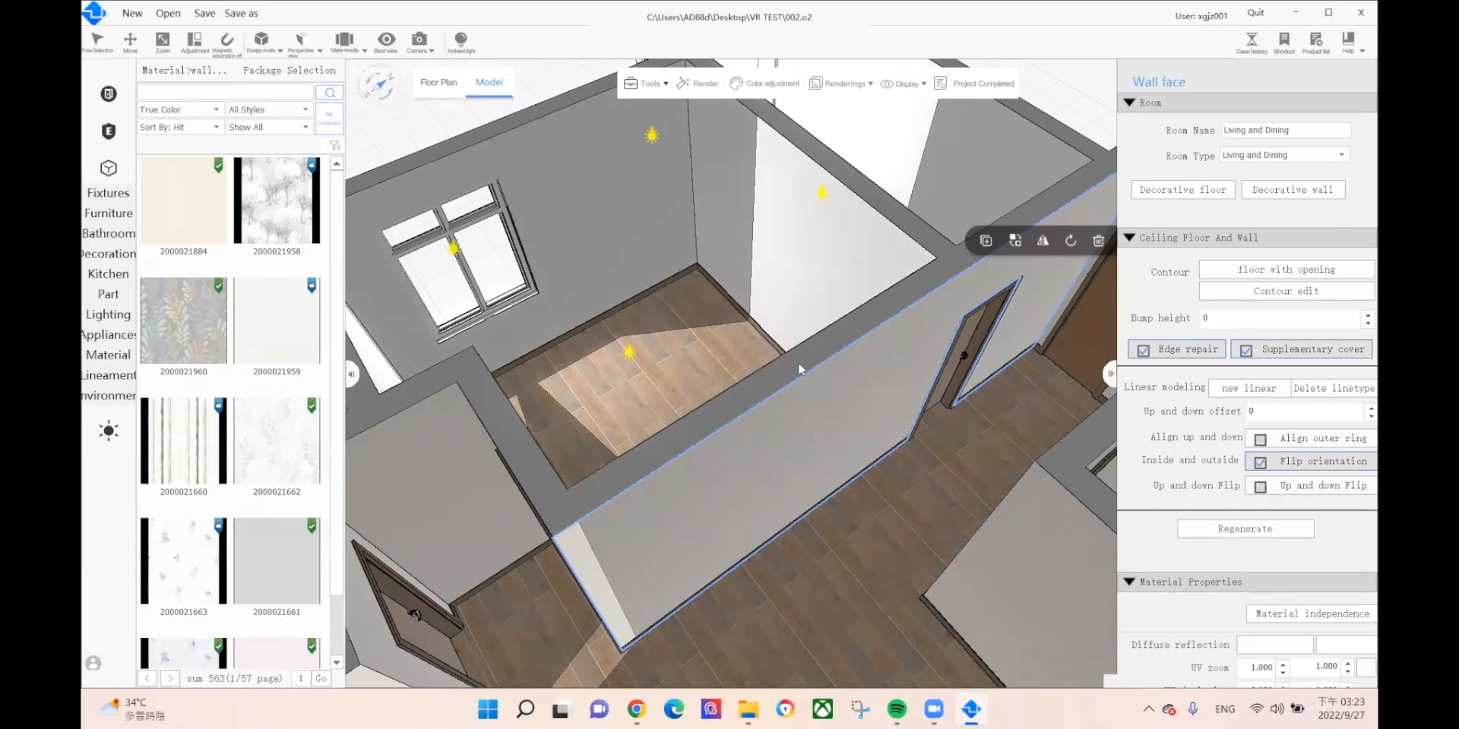
pyautogui.moveTo(830, 437); pyautogui.dragTo(1013, 435, button='middle')
# Step: Drop a wallpaper onto the room's wall and apply it to every wall of the room
pyautogui.moveTo(296, 647); pyautogui.dragTo(461, 354)
pyautogui.click(693, 392)
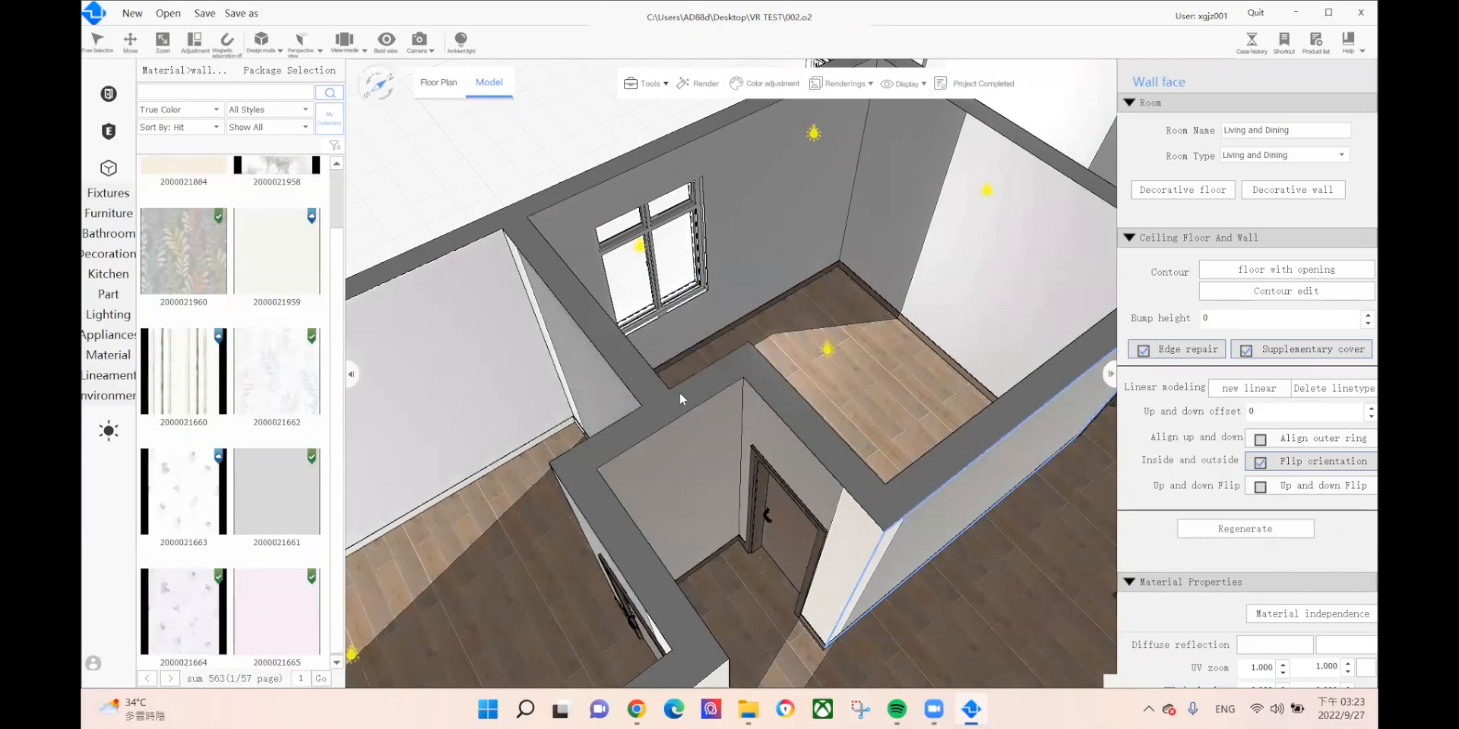
pyautogui.moveTo(681, 423); pyautogui.dragTo(635, 379, button='right')
pyautogui.scroll(-4, 819, 427)
pyautogui.moveTo(847, 444); pyautogui.dragTo(1009, 362, button='right')
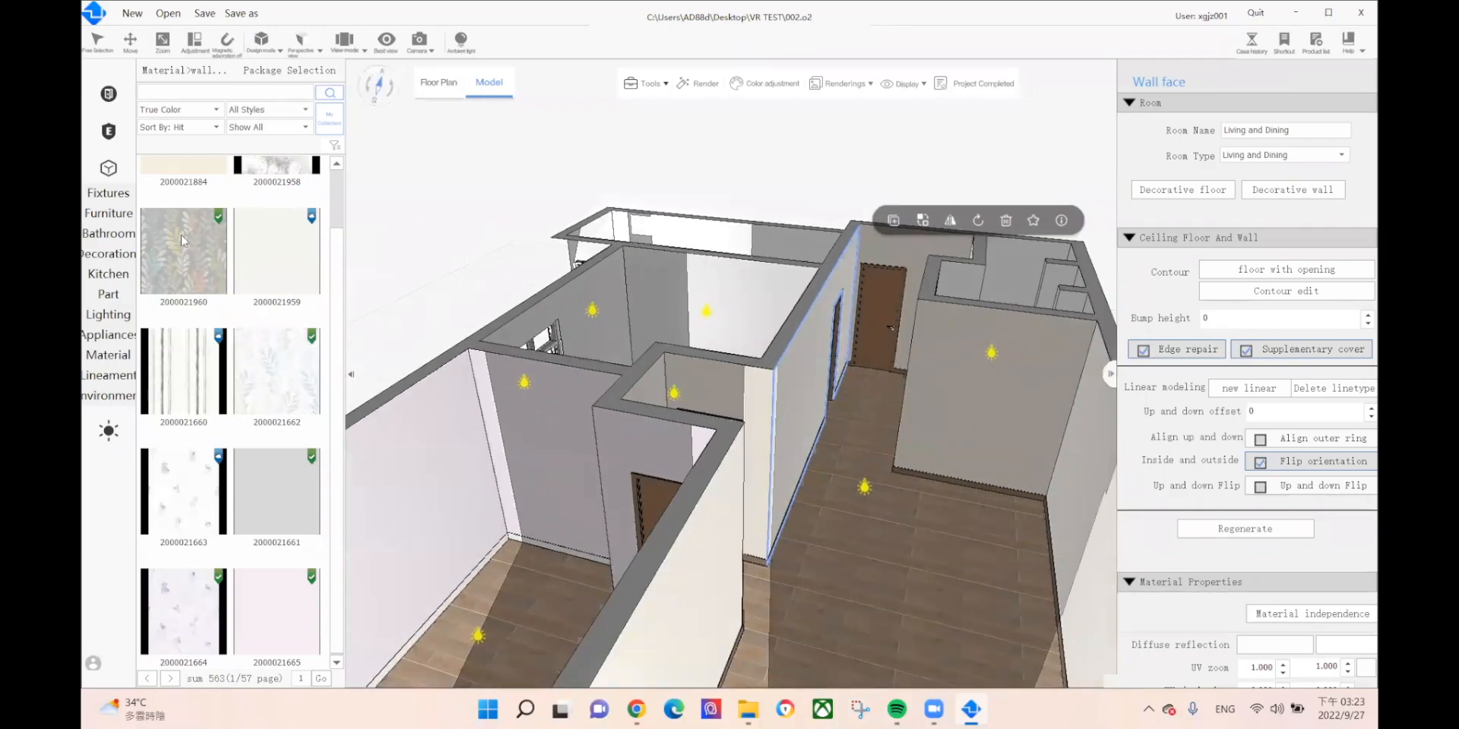
pyautogui.click(1009, 362)
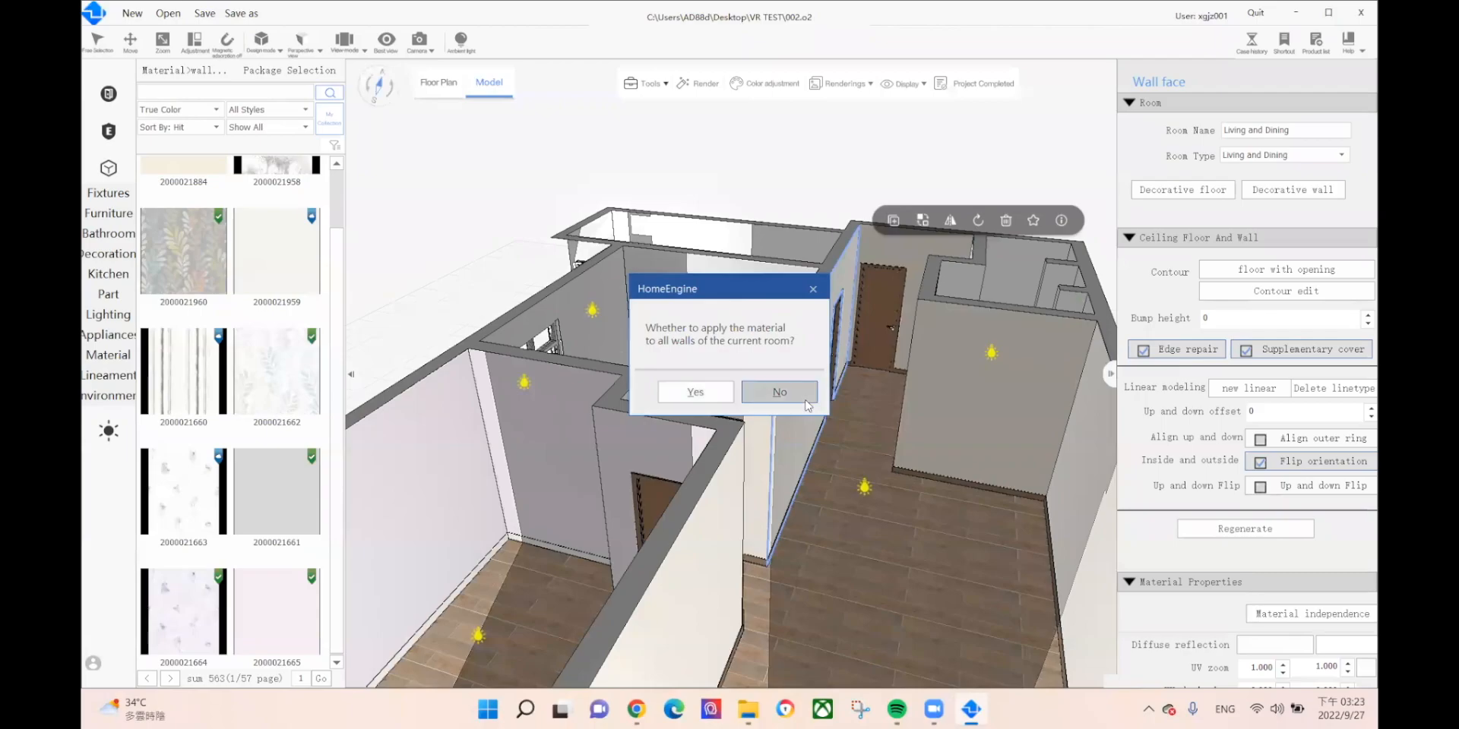
pyautogui.click(804, 399)
pyautogui.click(165, 257)
pyautogui.click(1064, 479)
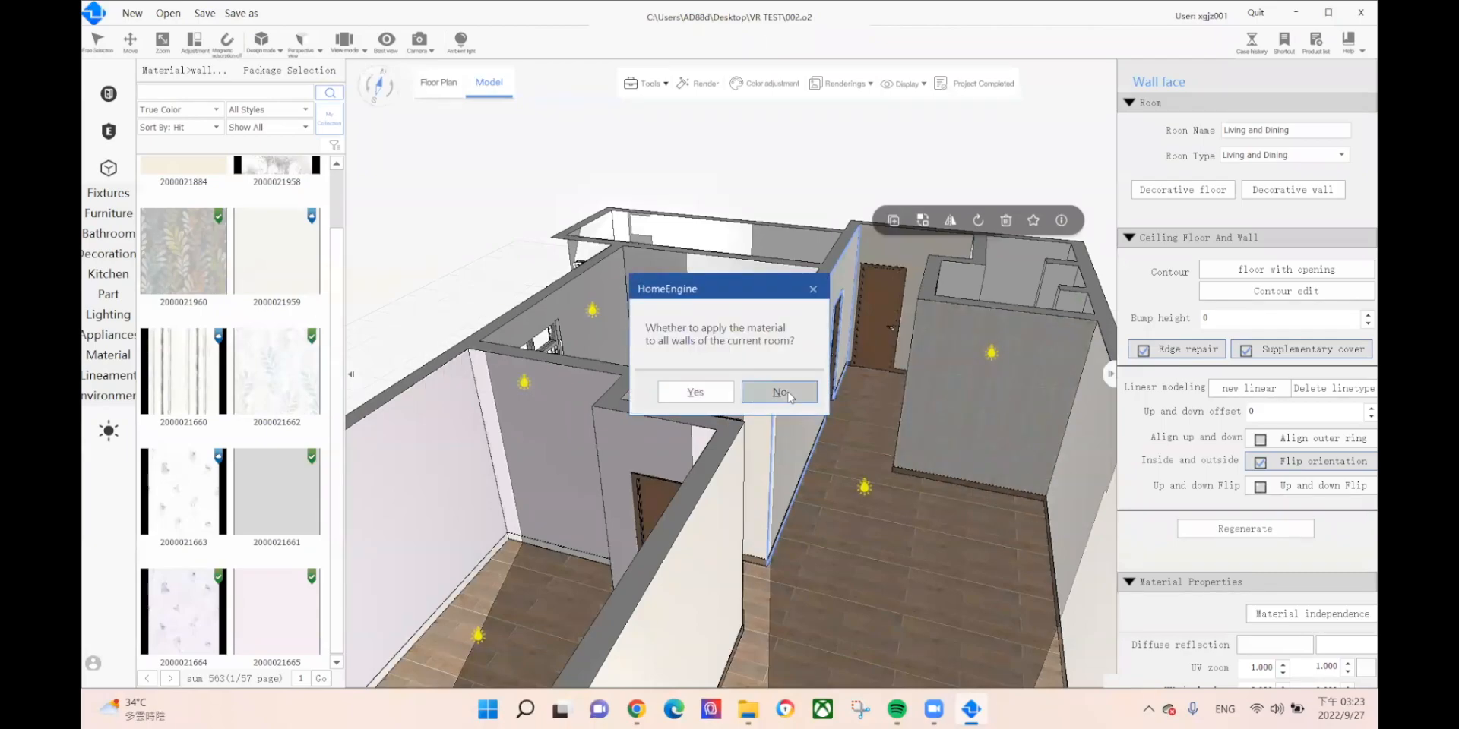
pyautogui.click(790, 397)
# Step: Orbit and pan the house model to bring the room's windows into view
pyautogui.scroll(-2, 804, 494)
pyautogui.moveTo(919, 547); pyautogui.dragTo(959, 429, button='middle')
pyautogui.moveTo(407, 507); pyautogui.dragTo(295, 549, button='middle')
pyautogui.scroll(2, 958, 277)
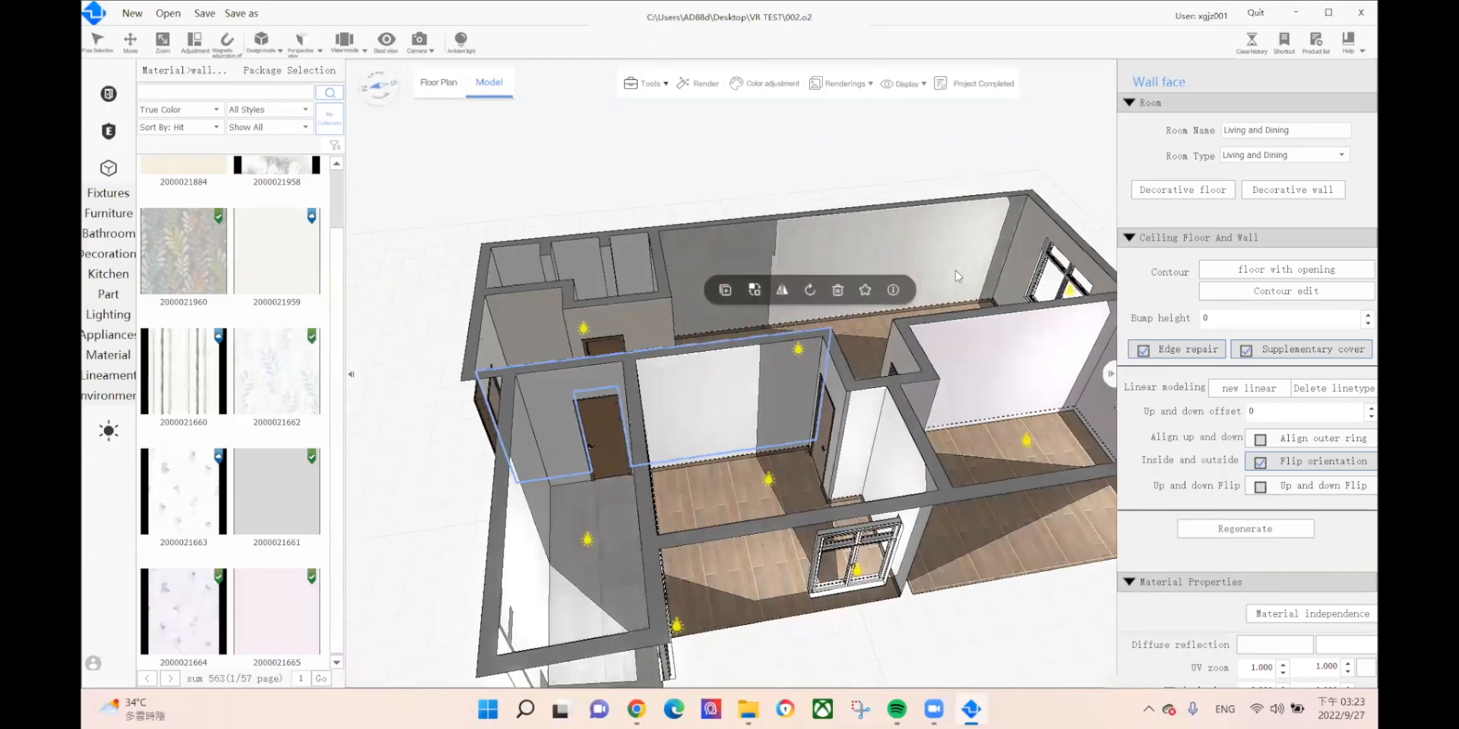
pyautogui.scroll(3, 958, 277)
pyautogui.moveTo(625, 453); pyautogui.dragTo(362, 589, button='middle')
pyautogui.moveTo(825, 459); pyautogui.dragTo(883, 296, button='middle')
pyautogui.moveTo(610, 653); pyautogui.dragTo(953, 217, button='middle')
pyautogui.moveTo(808, 472); pyautogui.dragTo(911, 232, button='middle')
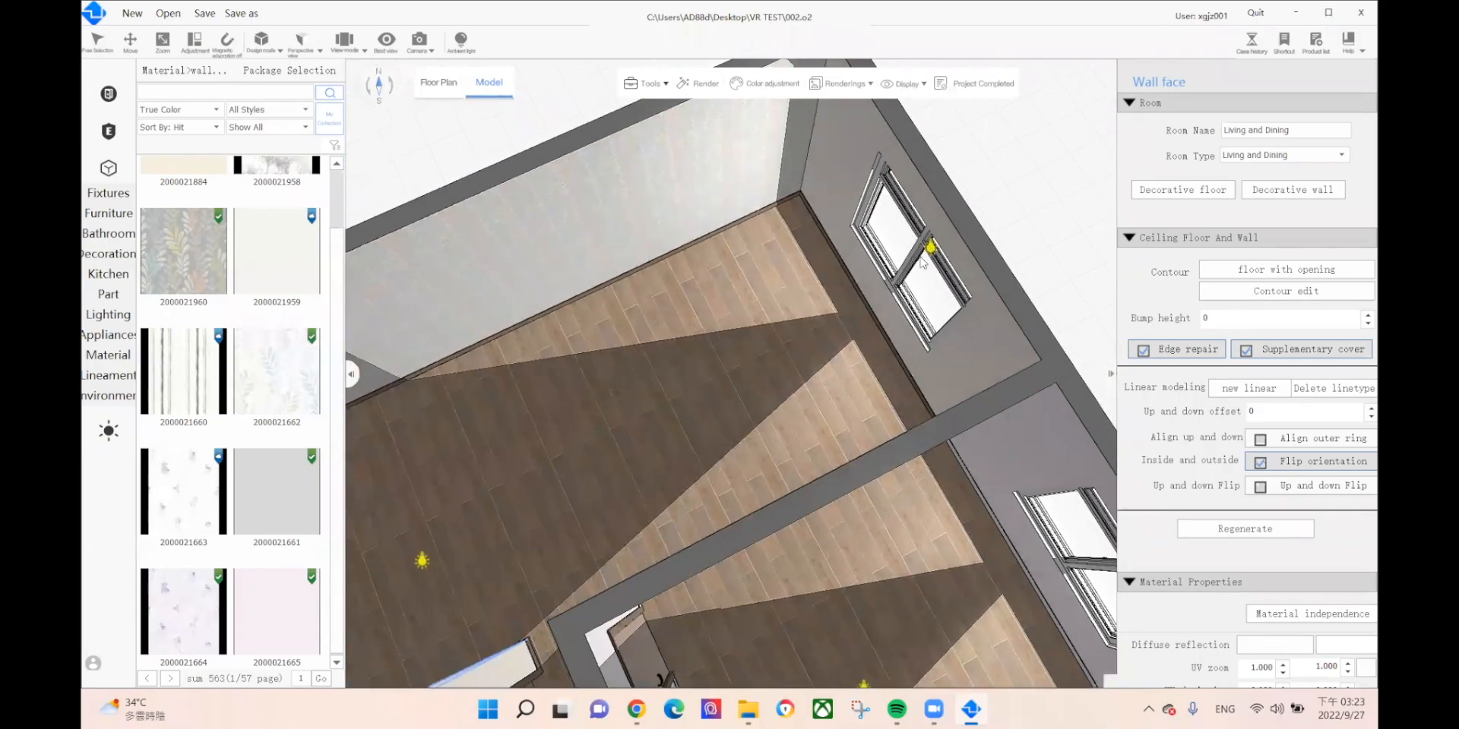
# Step: Replace the room's window with the 1500*2100 casement window
pyautogui.click(921, 261)
pyautogui.rightClick(920, 259)
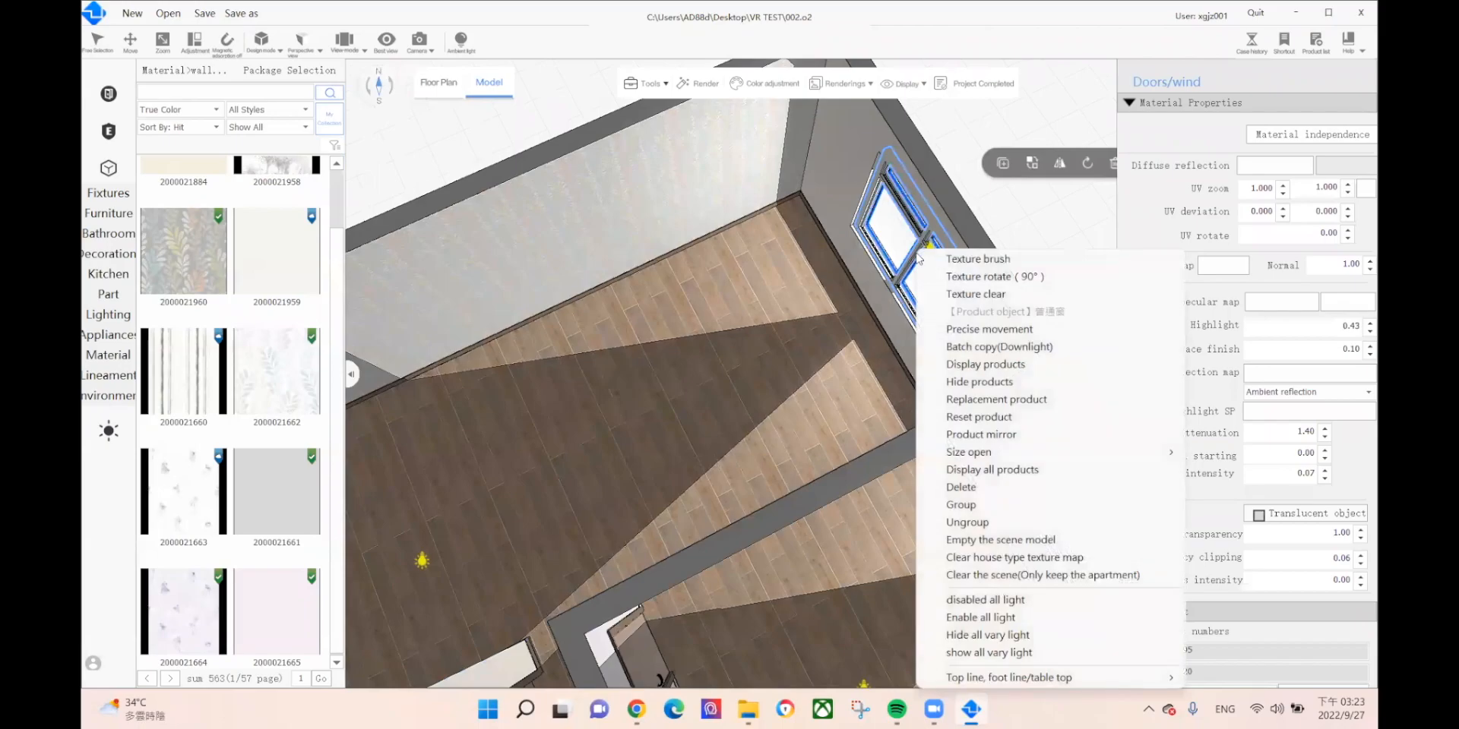
pyautogui.click(1028, 161)
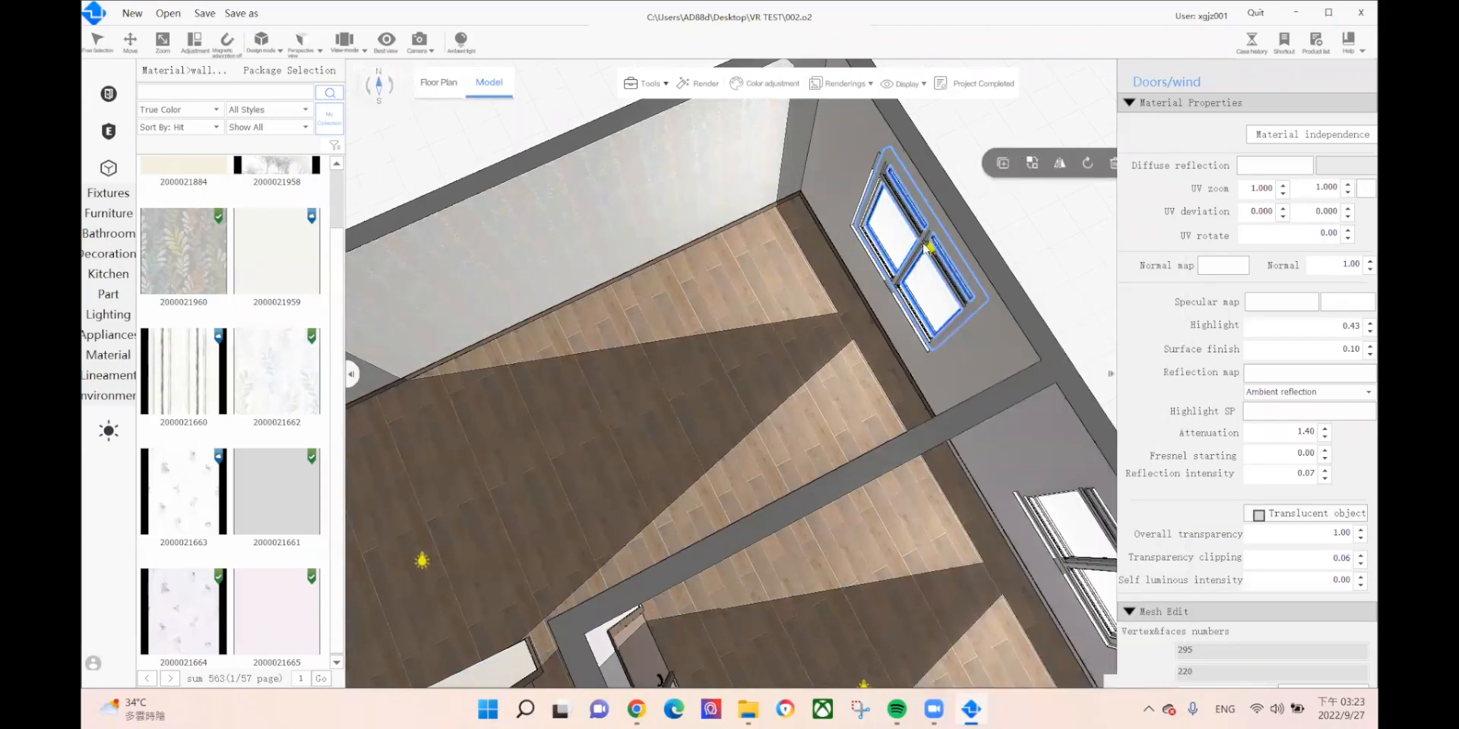
pyautogui.click(1029, 140)
pyautogui.click(1036, 164)
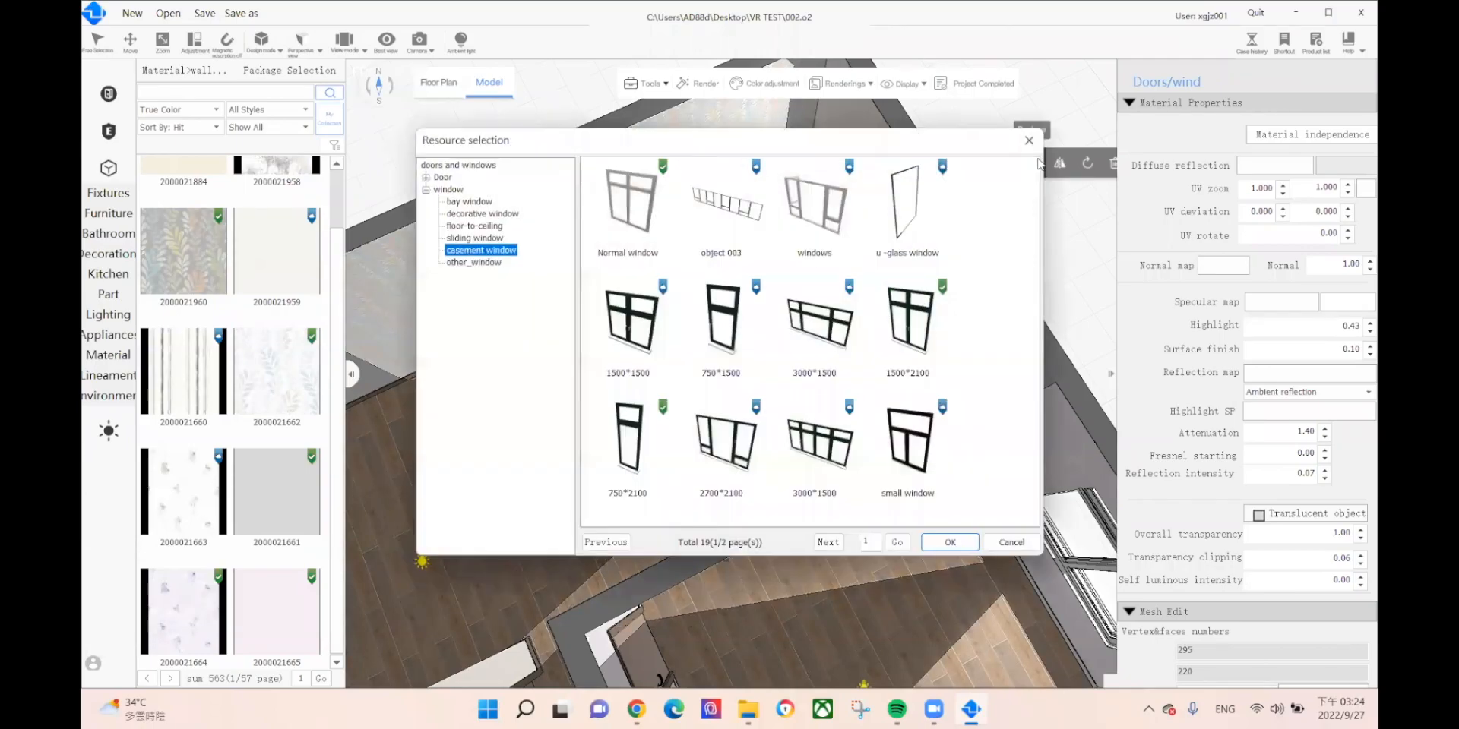
pyautogui.click(912, 327)
pyautogui.click(948, 542)
# Step: Replace the lower room's window with the Normal window model
pyautogui.moveTo(786, 319); pyautogui.dragTo(668, 129, button='middle')
pyautogui.click(1008, 424)
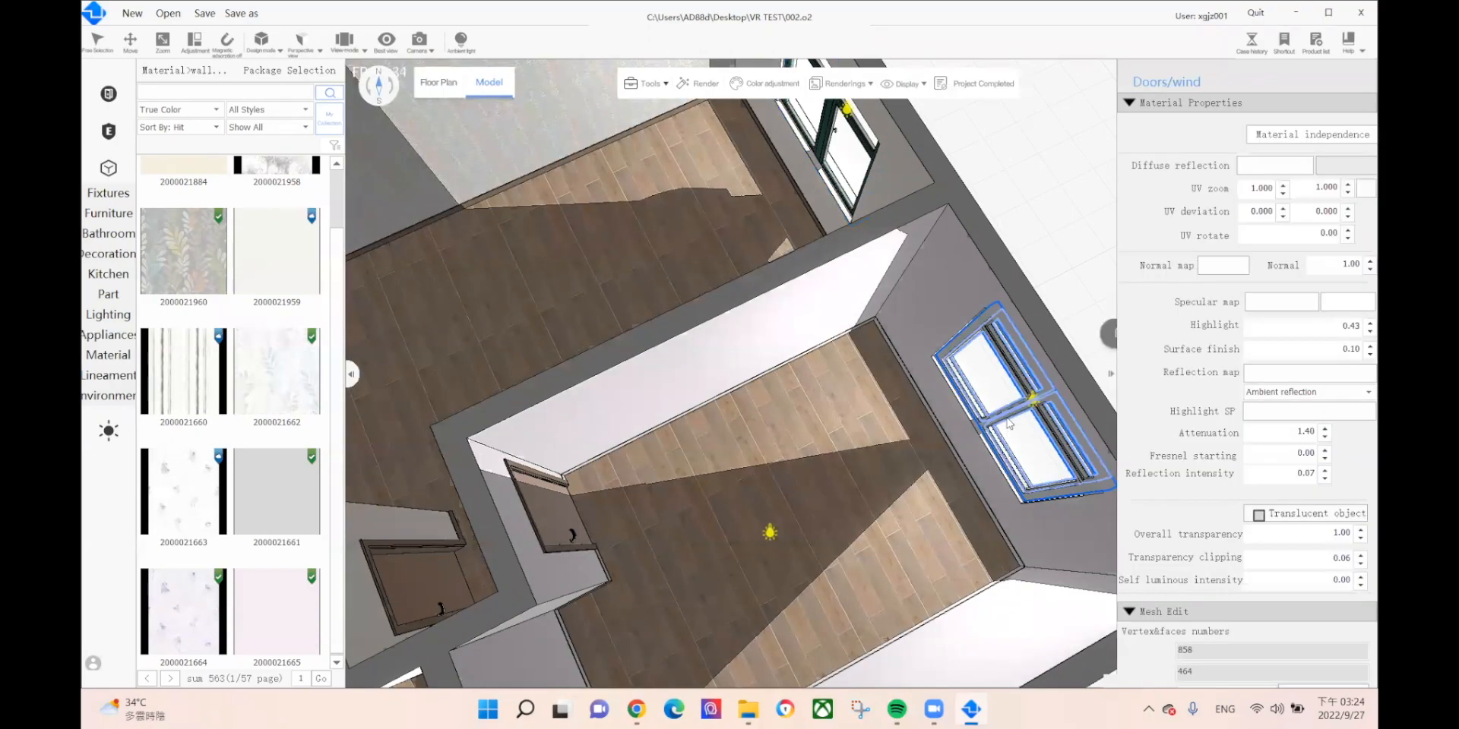
pyautogui.moveTo(1008, 409); pyautogui.dragTo(820, 345, button='right')
pyautogui.moveTo(820, 345); pyautogui.dragTo(569, 312, button='middle')
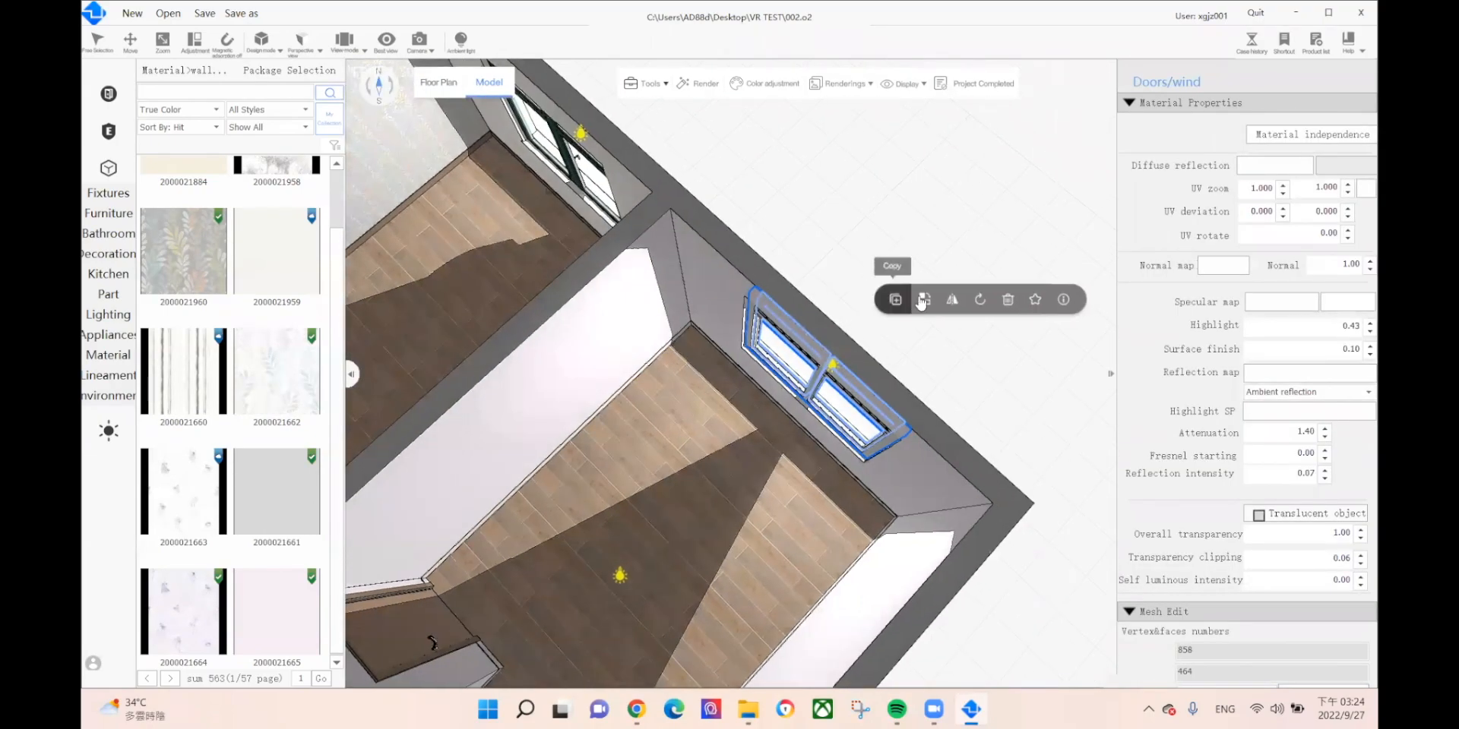
pyautogui.click(922, 298)
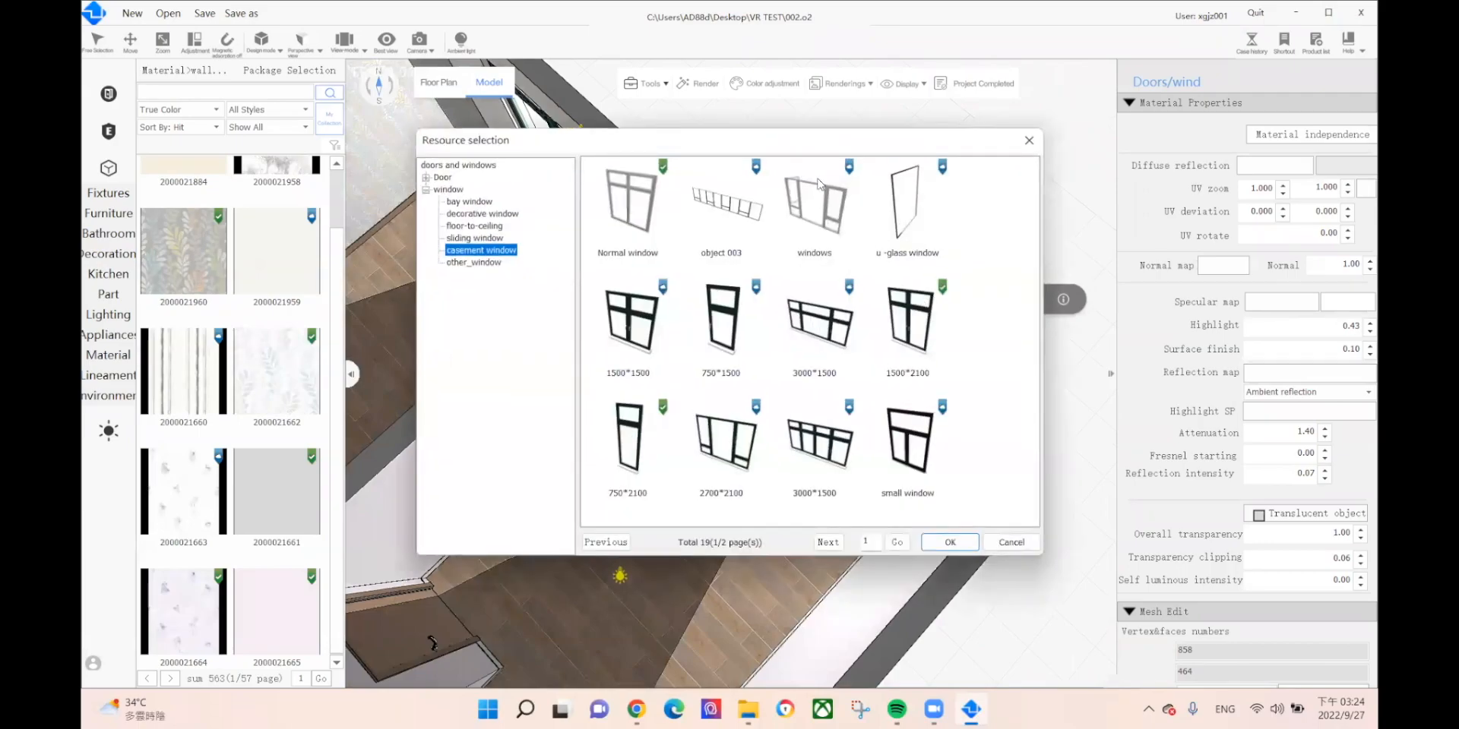
pyautogui.click(652, 218)
pyautogui.click(963, 544)
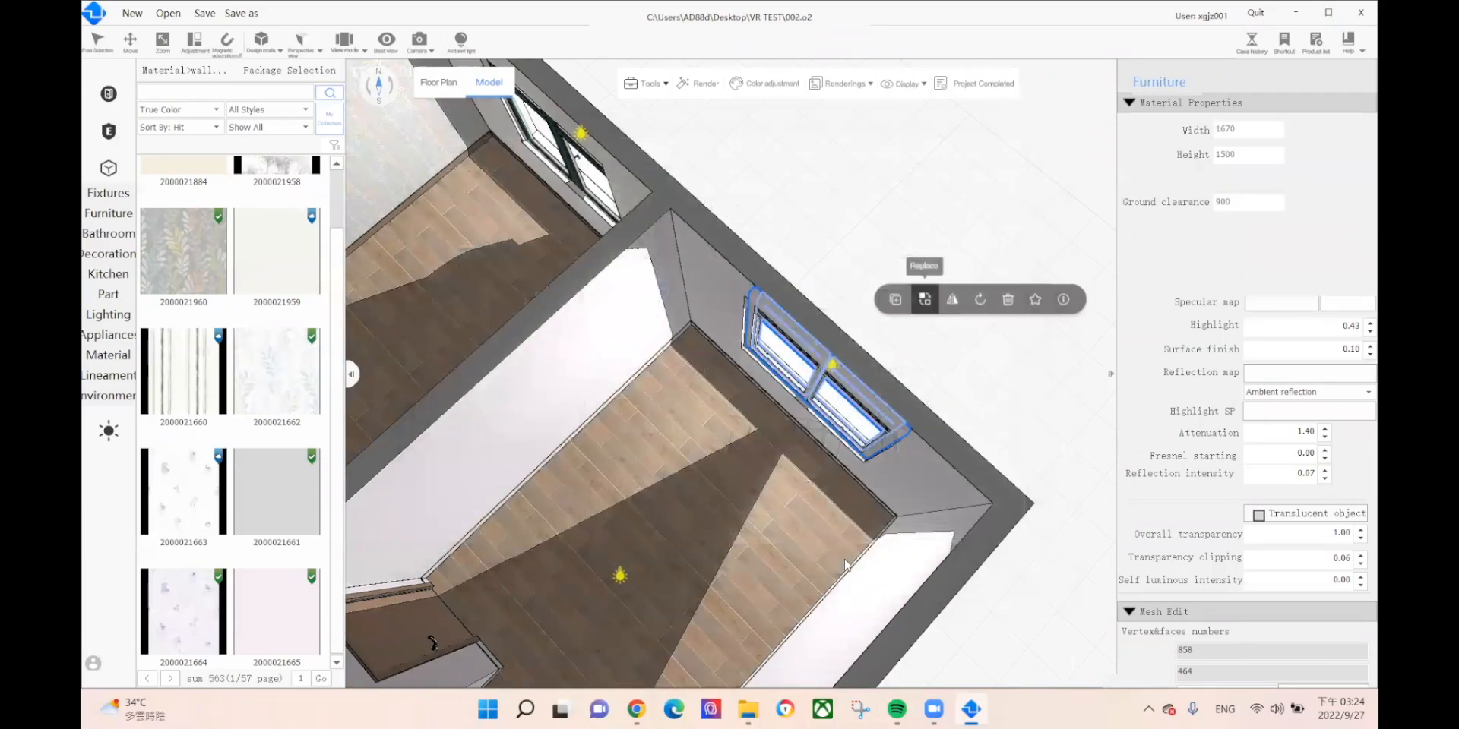
# Step: Replace the large window with the 1500*2100 casement window
pyautogui.moveTo(942, 511); pyautogui.dragTo(959, 447, button='middle')
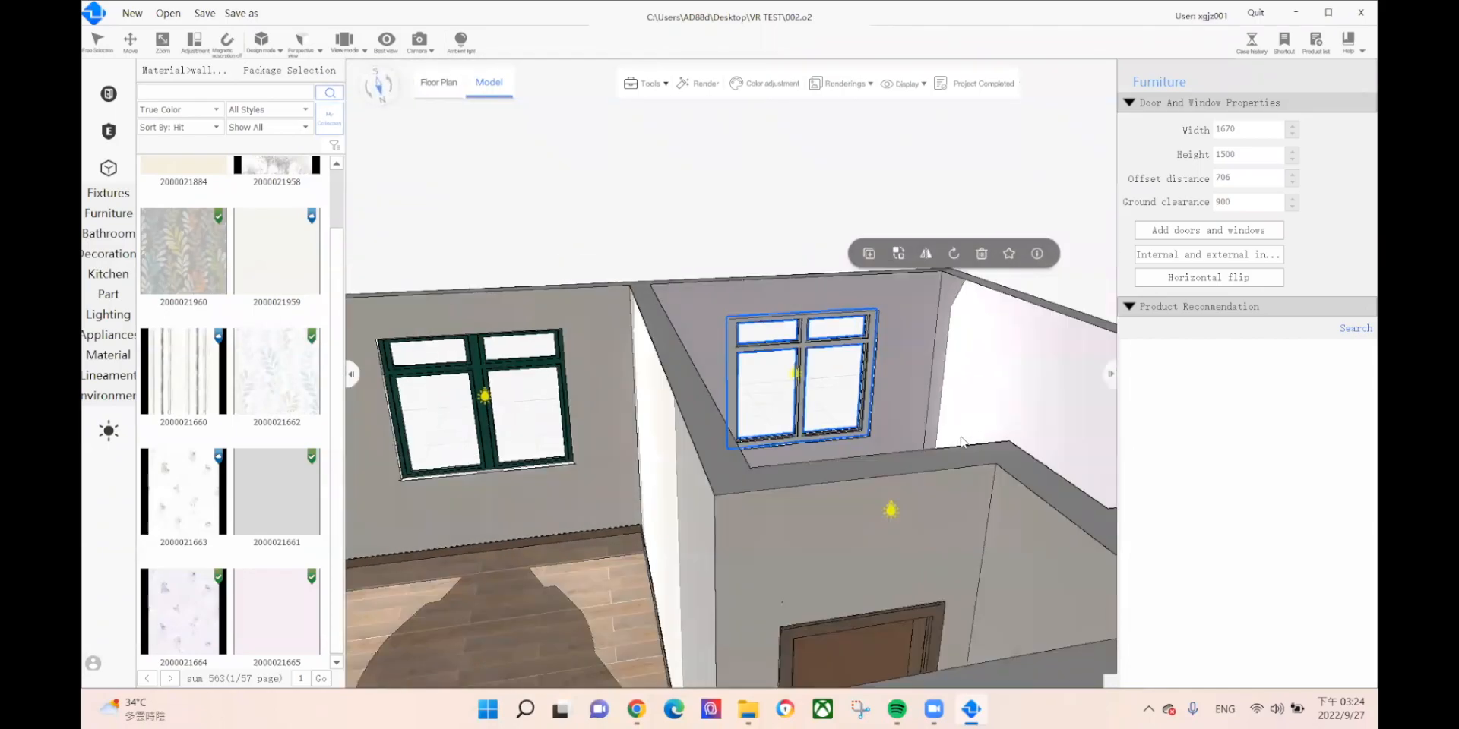
pyautogui.moveTo(792, 494); pyautogui.dragTo(916, 540, button='middle')
pyautogui.click(886, 540)
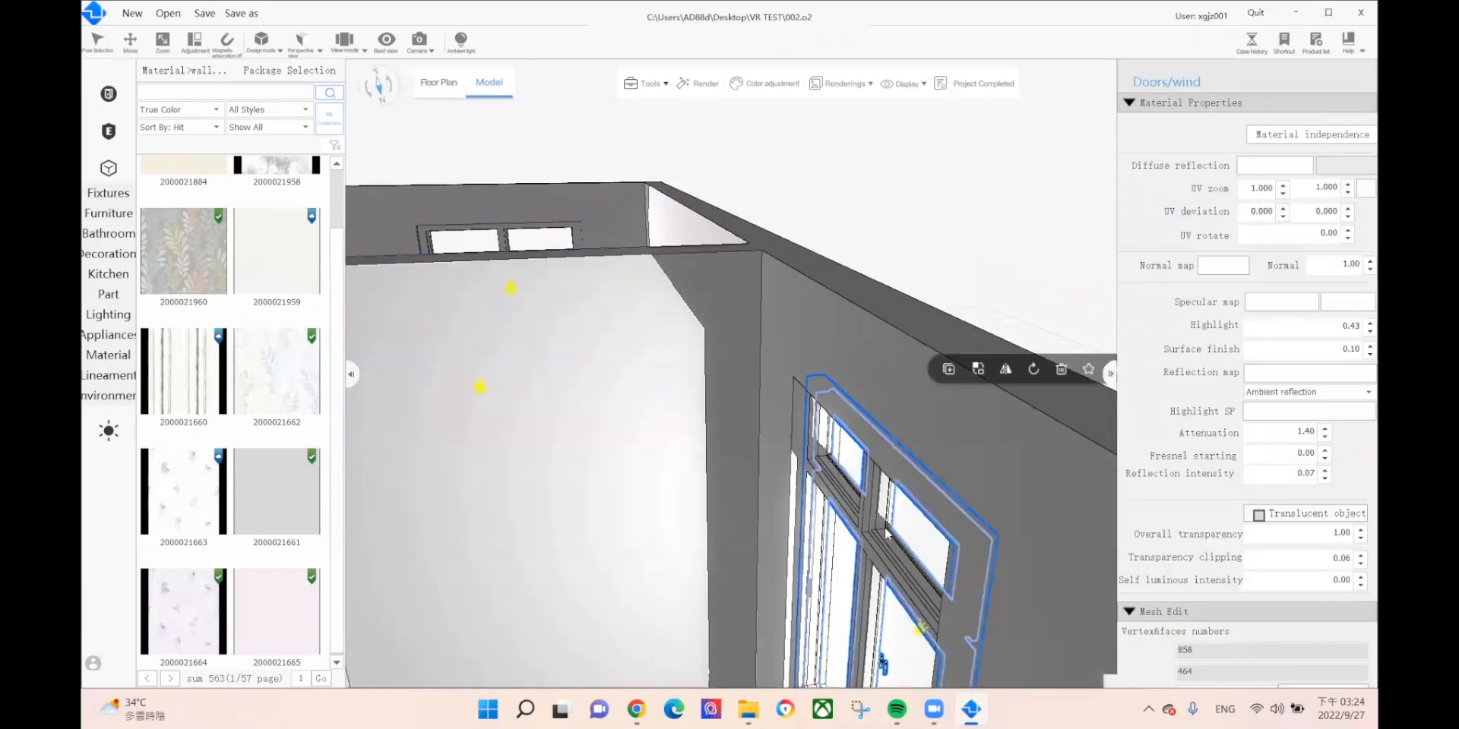
pyautogui.click(978, 369)
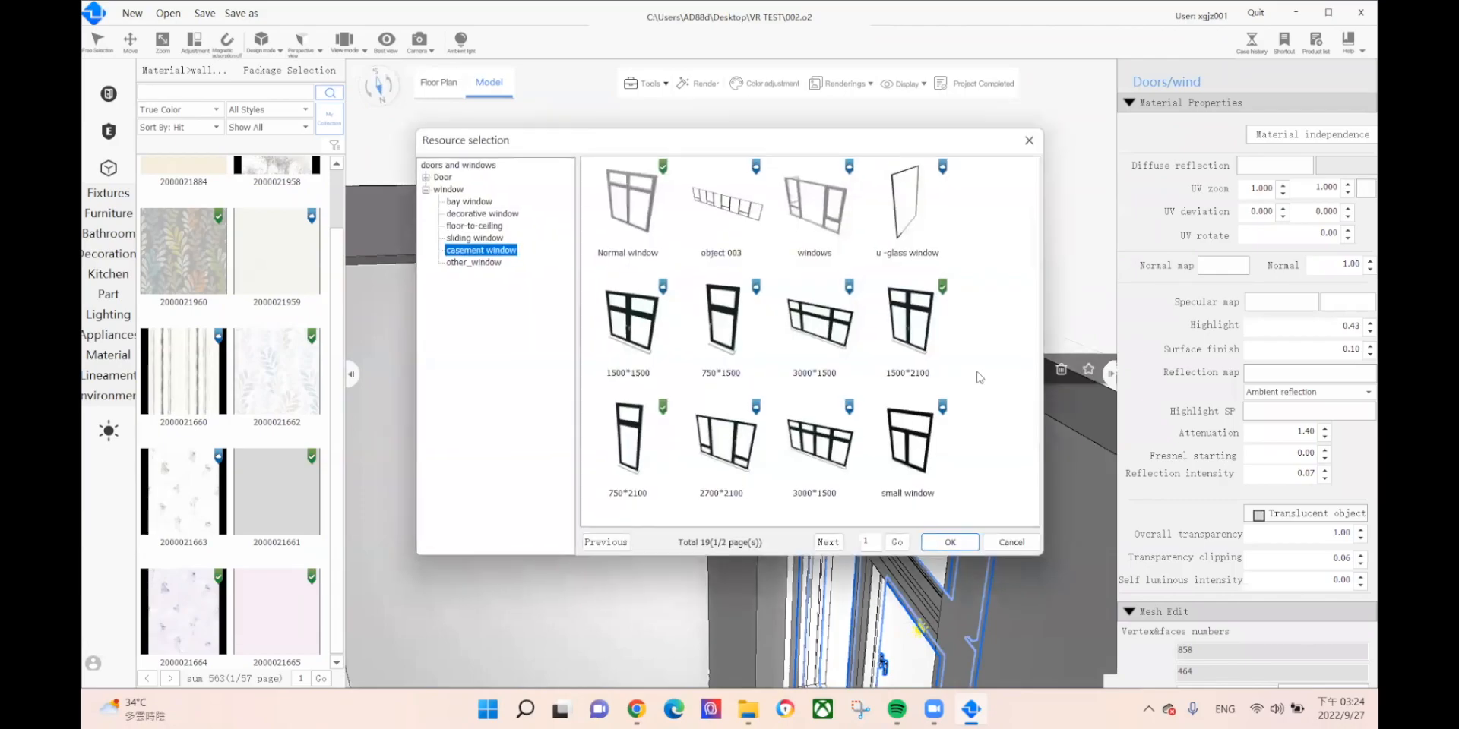
pyautogui.click(906, 311)
pyautogui.click(927, 545)
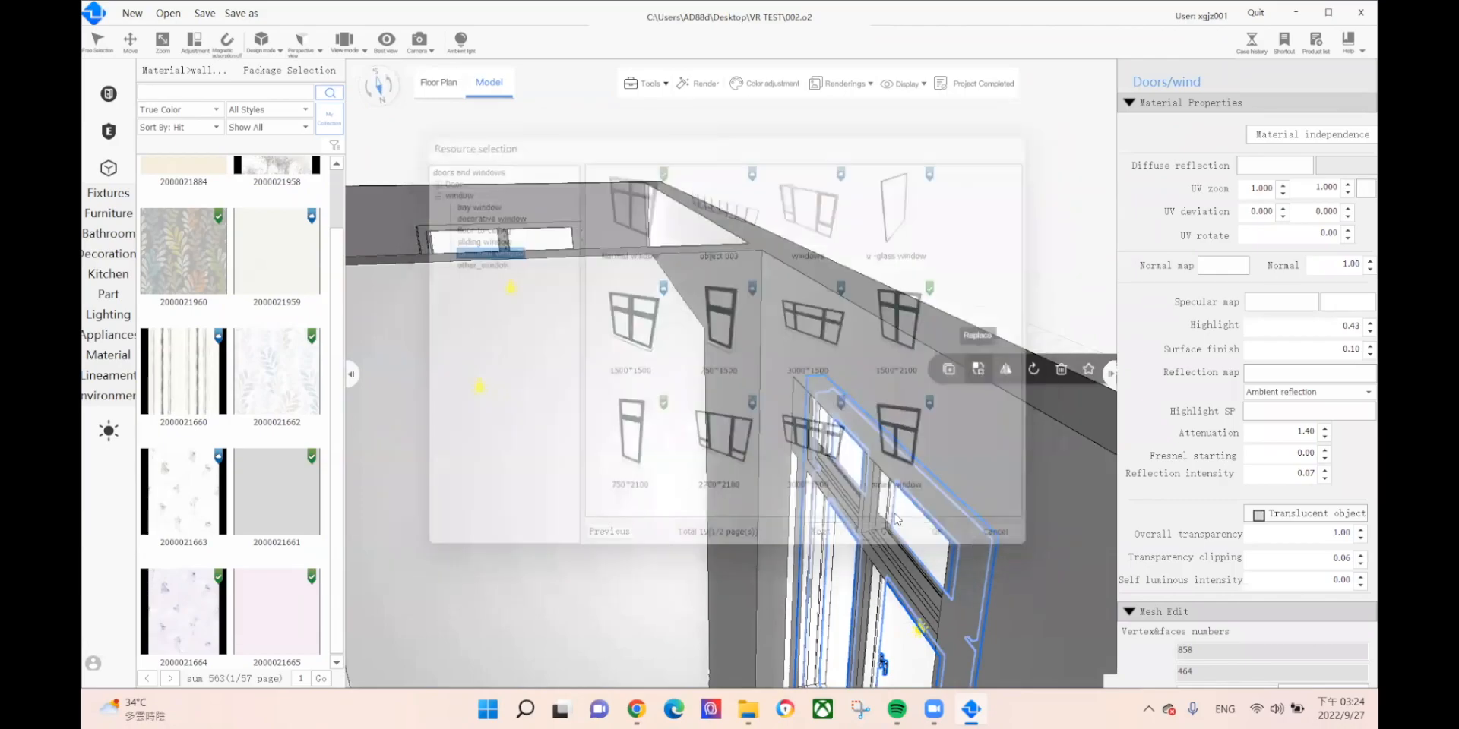
# Step: Replace the narrow window with the 750*2100 casement window
pyautogui.scroll(-8, 871, 440)
pyautogui.moveTo(859, 488); pyautogui.dragTo(855, 414, button='middle')
pyautogui.click(913, 414)
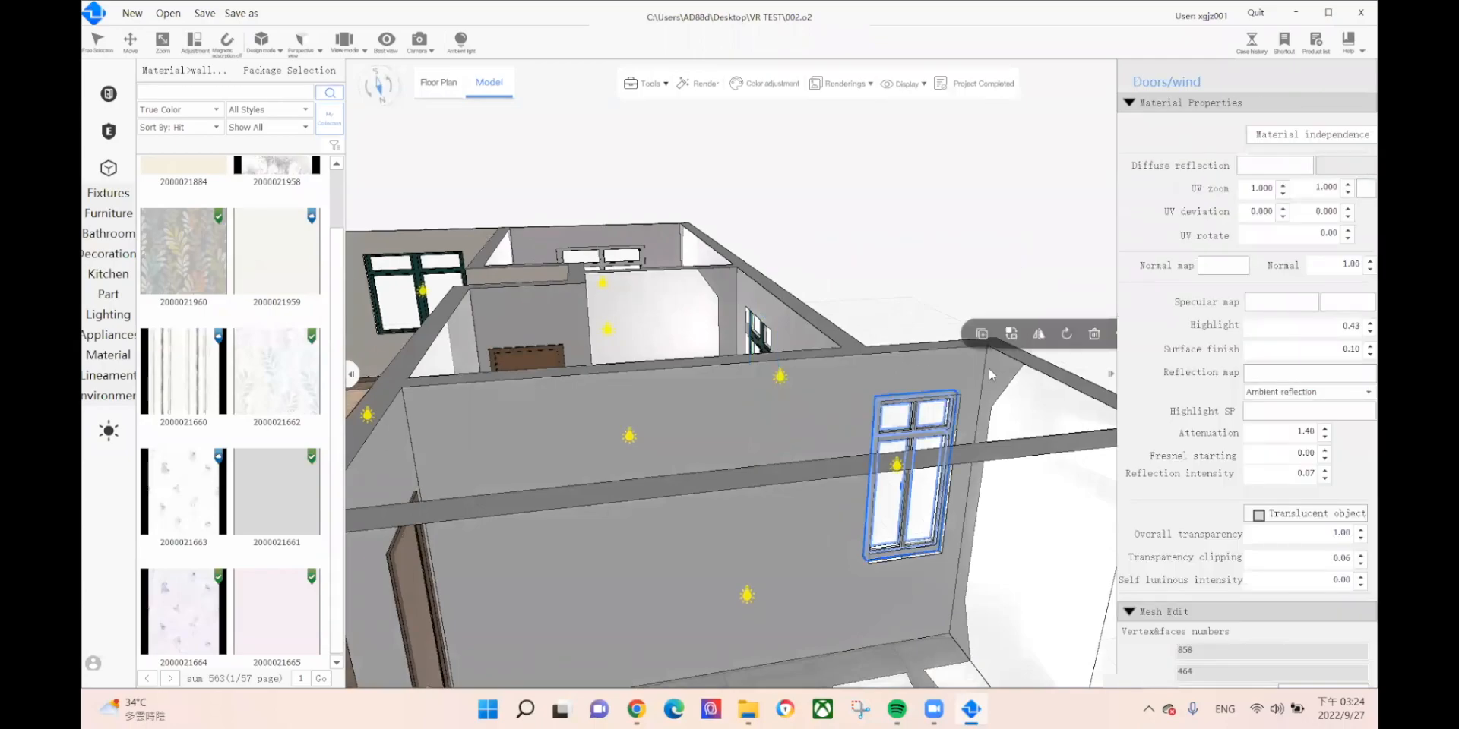
pyautogui.click(1011, 336)
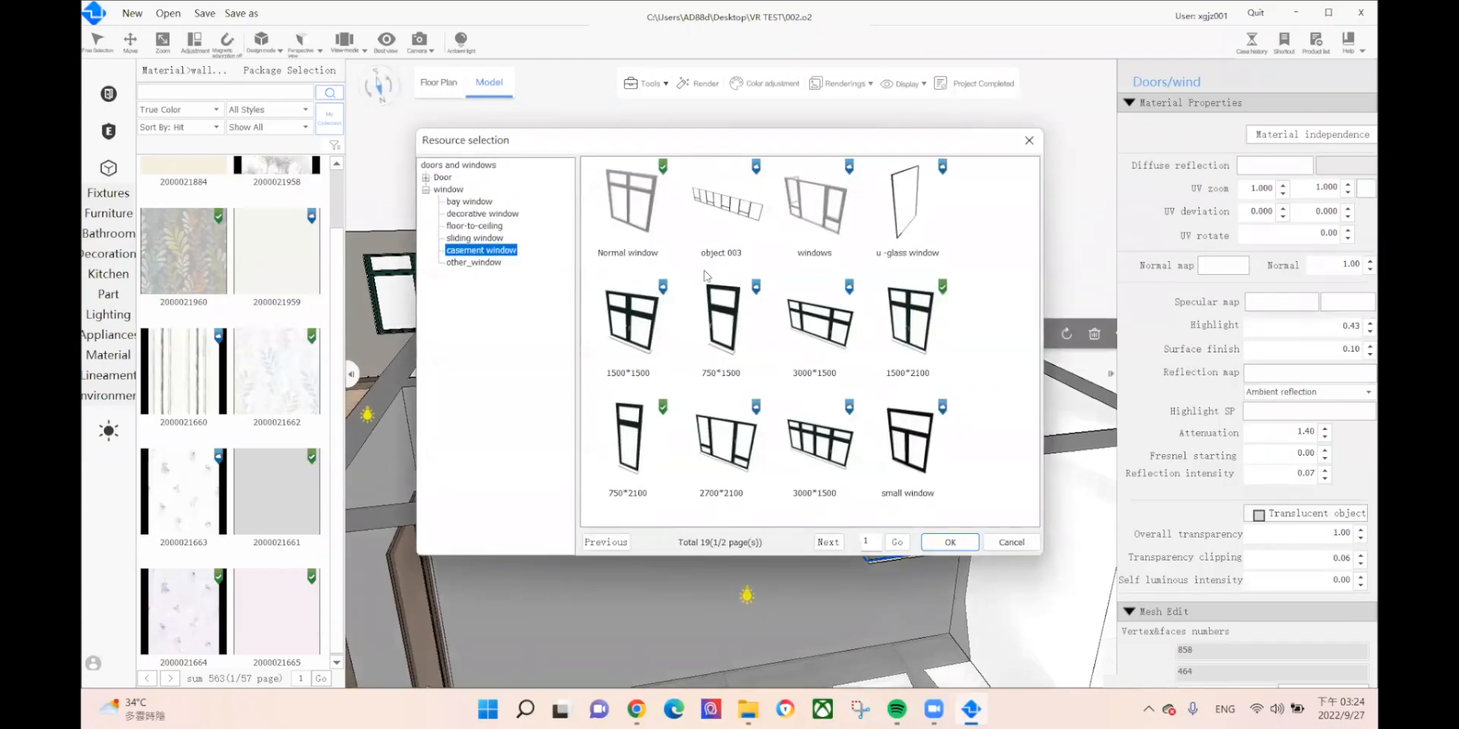
pyautogui.click(638, 444)
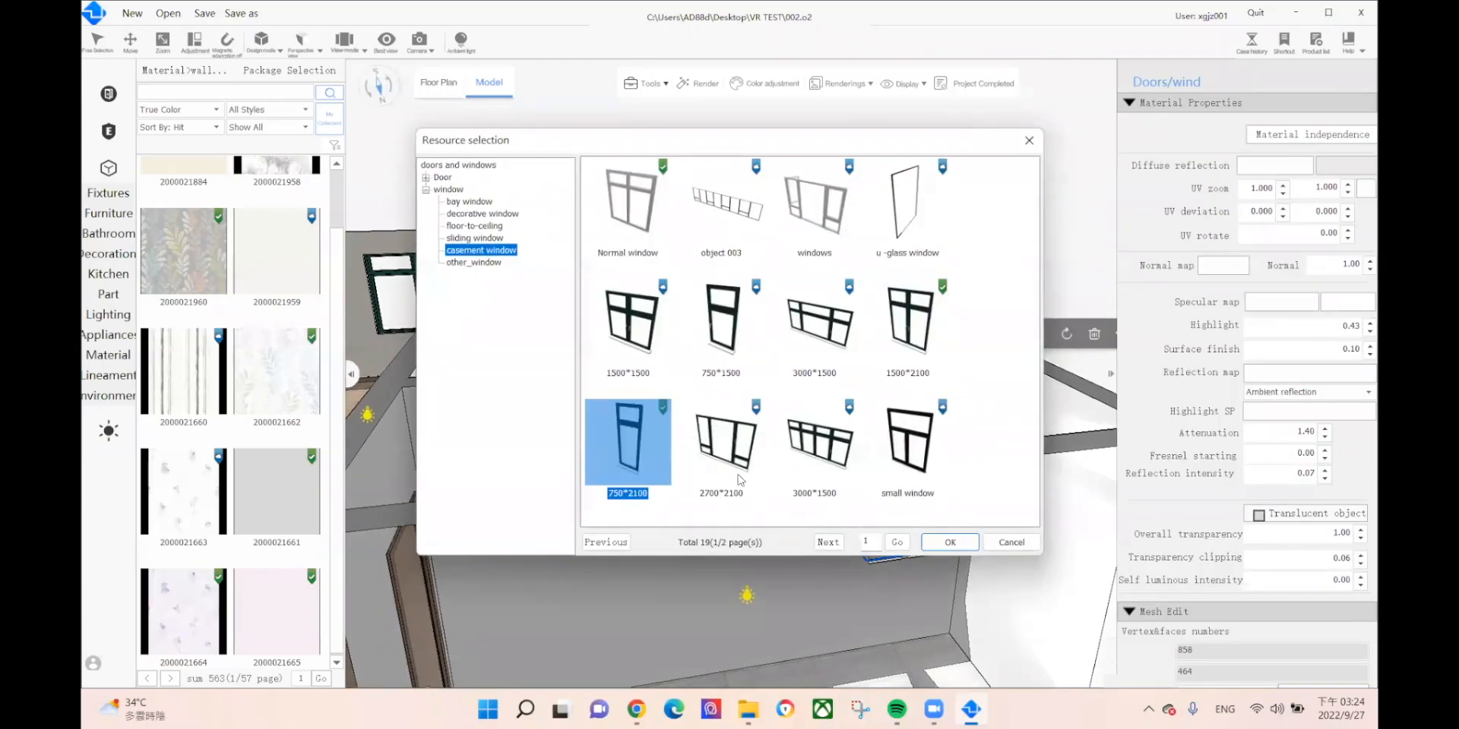
pyautogui.click(950, 542)
# Step: Move the view into the interior and select the Bathroom ceiling to show its Top face settings
pyautogui.scroll(-3, 801, 459)
pyautogui.moveTo(801, 459); pyautogui.dragTo(1284, 583, button='middle')
pyautogui.moveTo(778, 510); pyautogui.dragTo(944, 328, button='right')
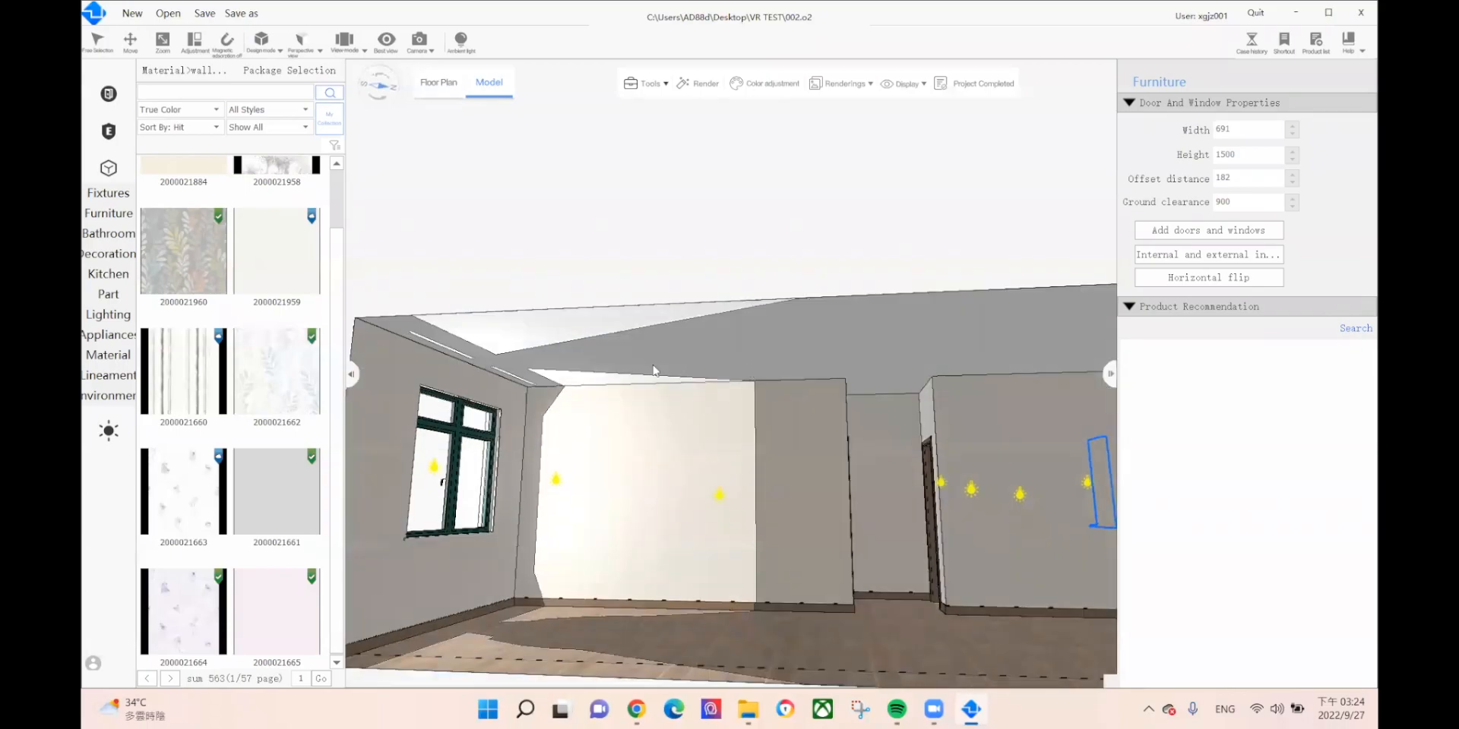
pyautogui.scroll(2, 647, 380)
pyautogui.moveTo(667, 374); pyautogui.dragTo(387, 327, button='middle')
pyautogui.moveTo(594, 357); pyautogui.dragTo(426, 345, button='middle')
pyautogui.moveTo(942, 403); pyautogui.dragTo(421, 391, button='middle')
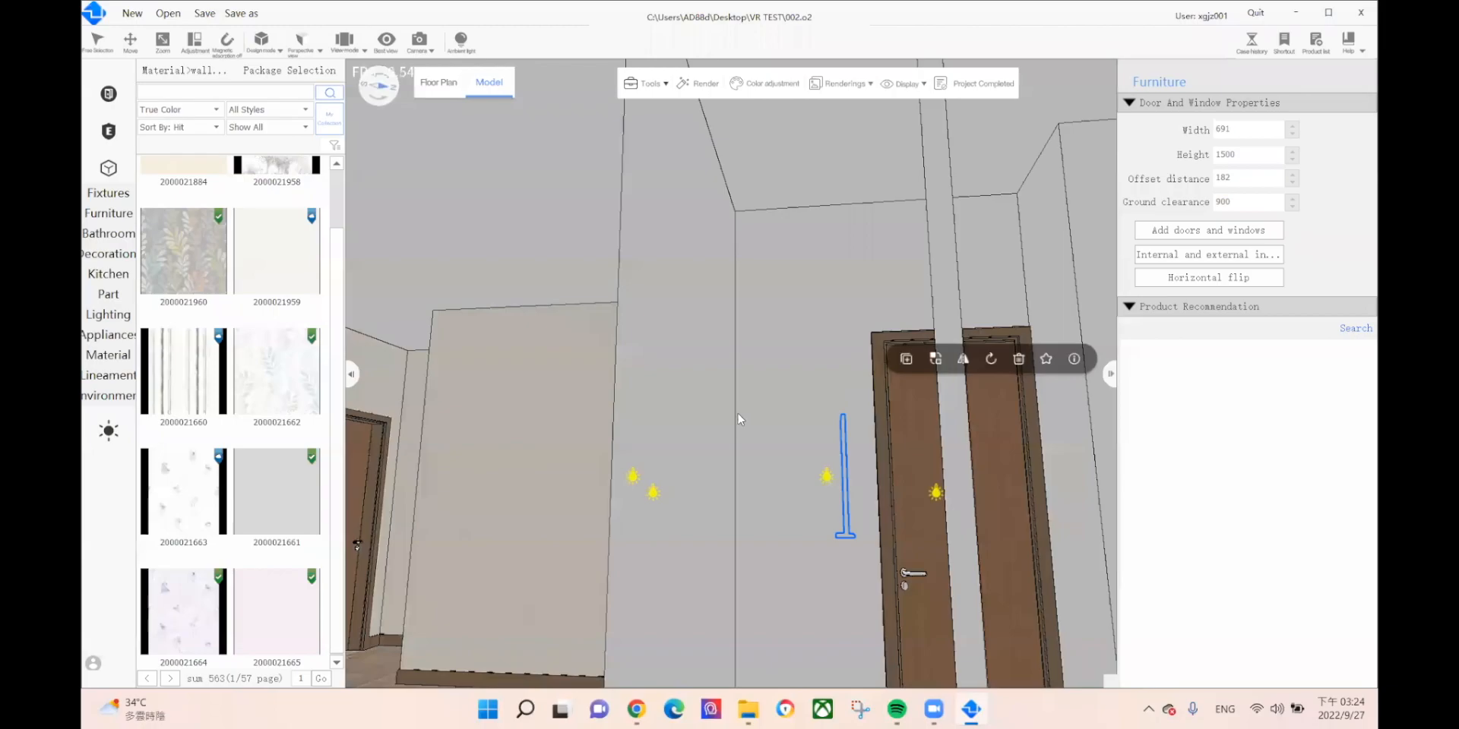
pyautogui.scroll(-5, 758, 440)
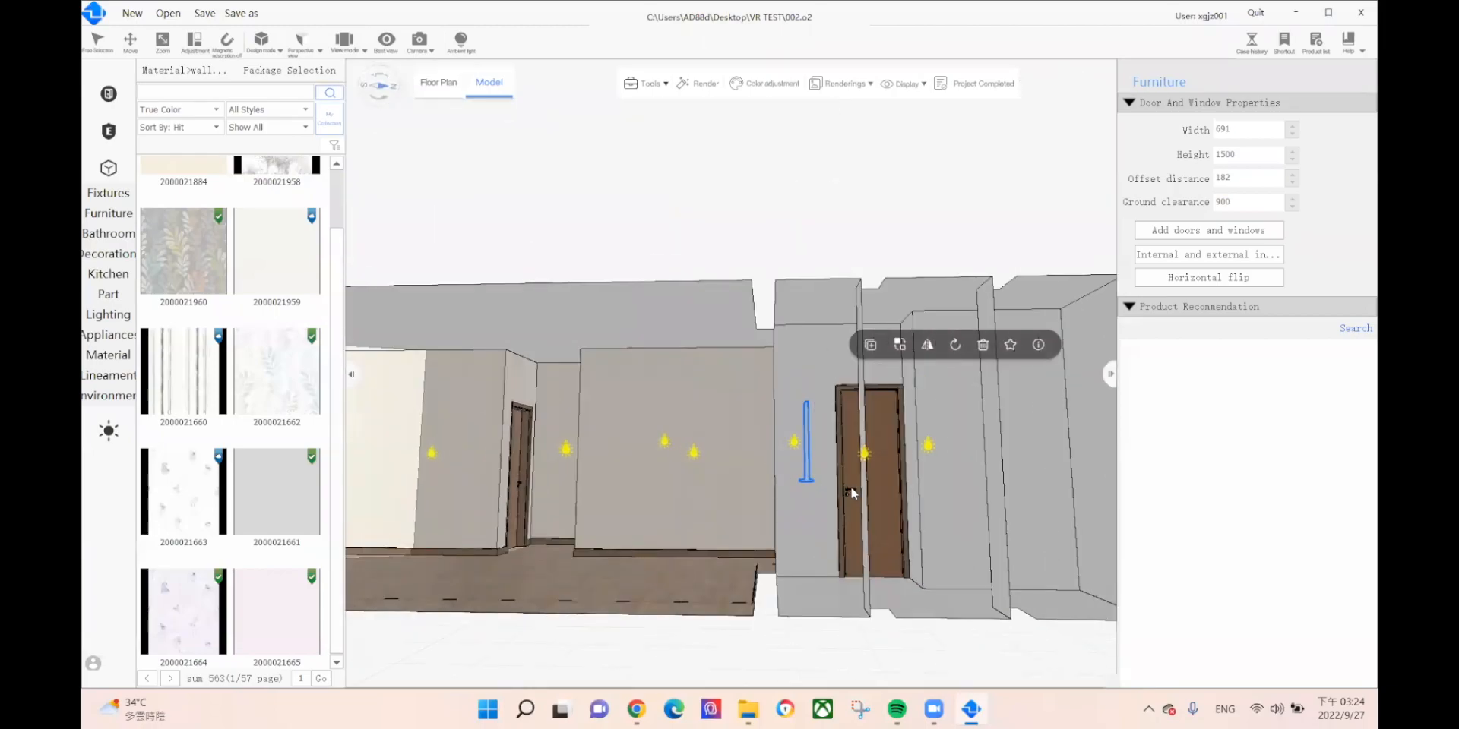
pyautogui.click(941, 289)
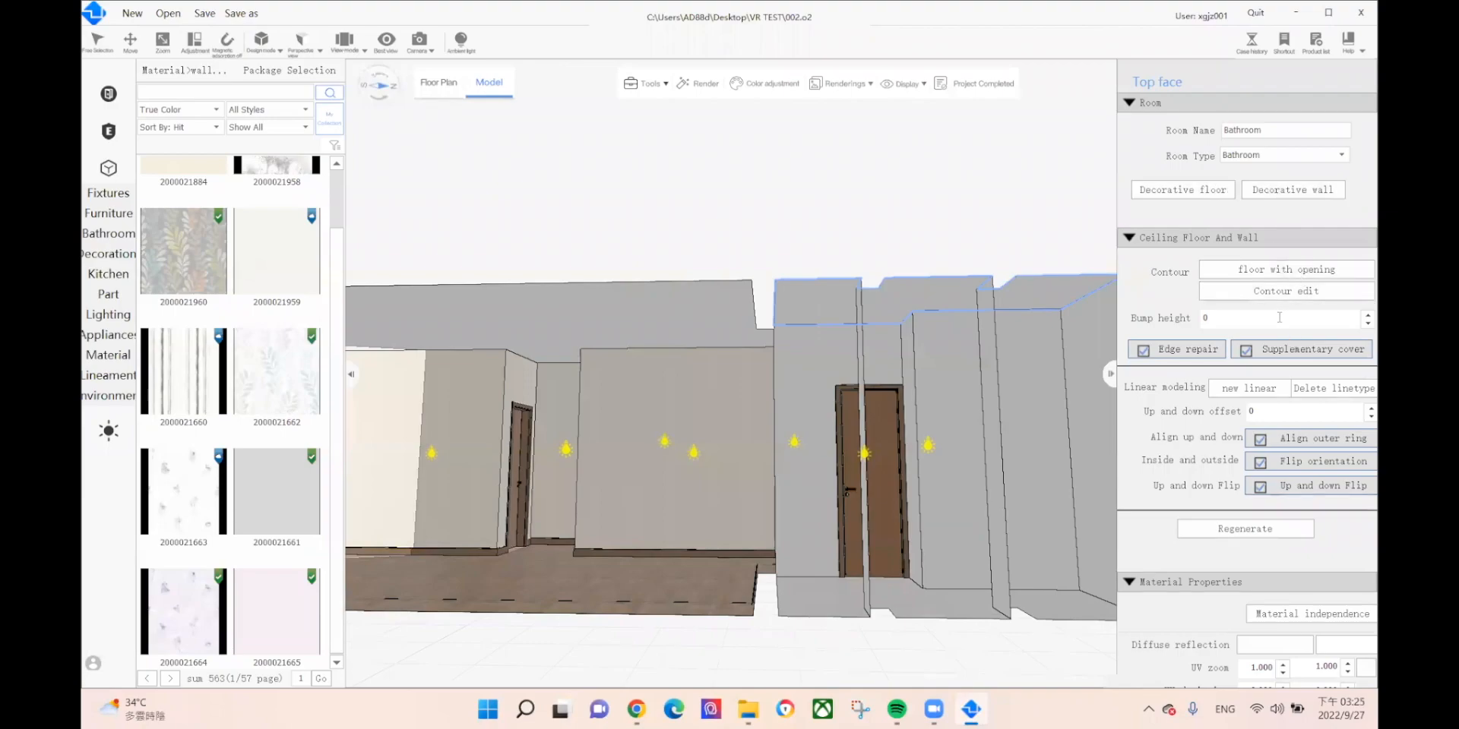
# Step: Apply a 300 bump height to the Bathroom ceiling and orbit around to check it
pyautogui.press('Return')
pyautogui.moveTo(725, 357); pyautogui.dragTo(636, 378)
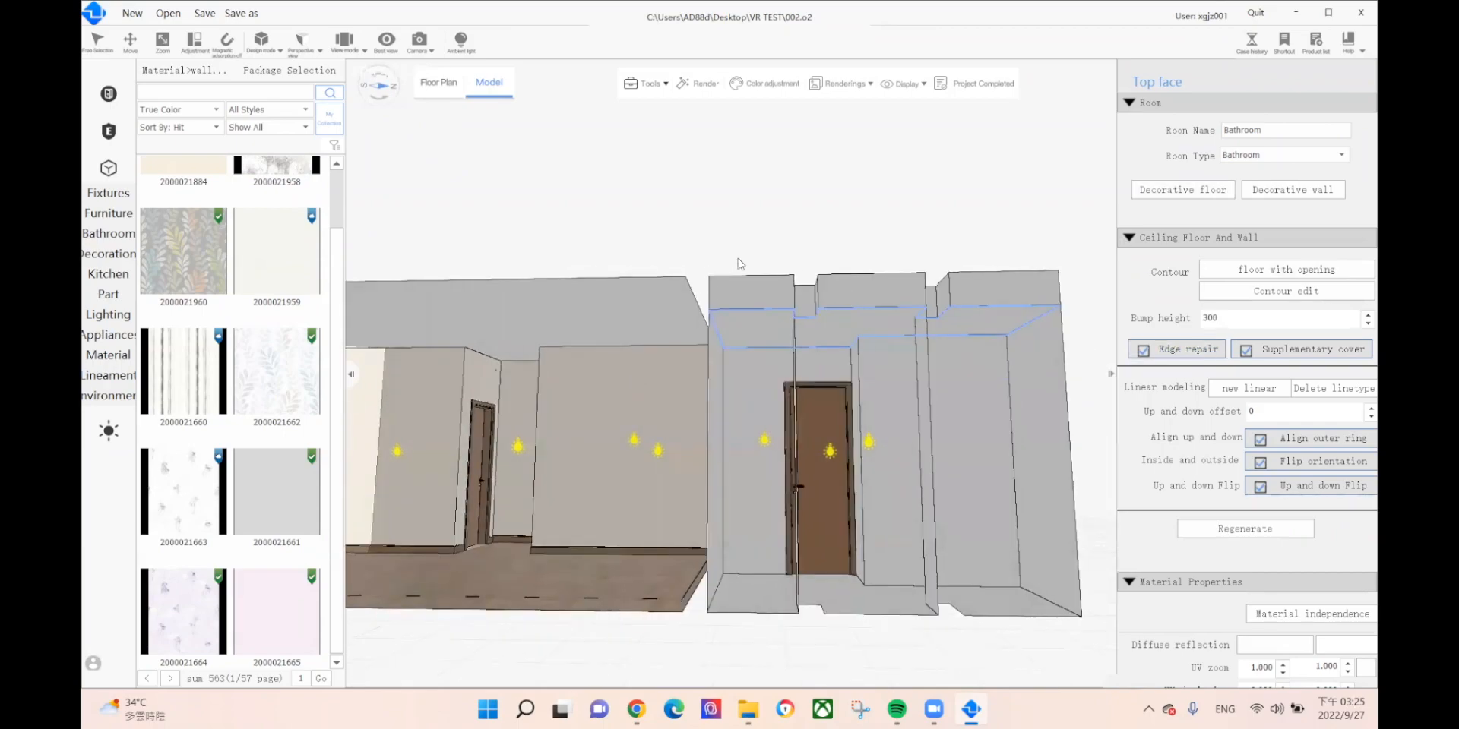